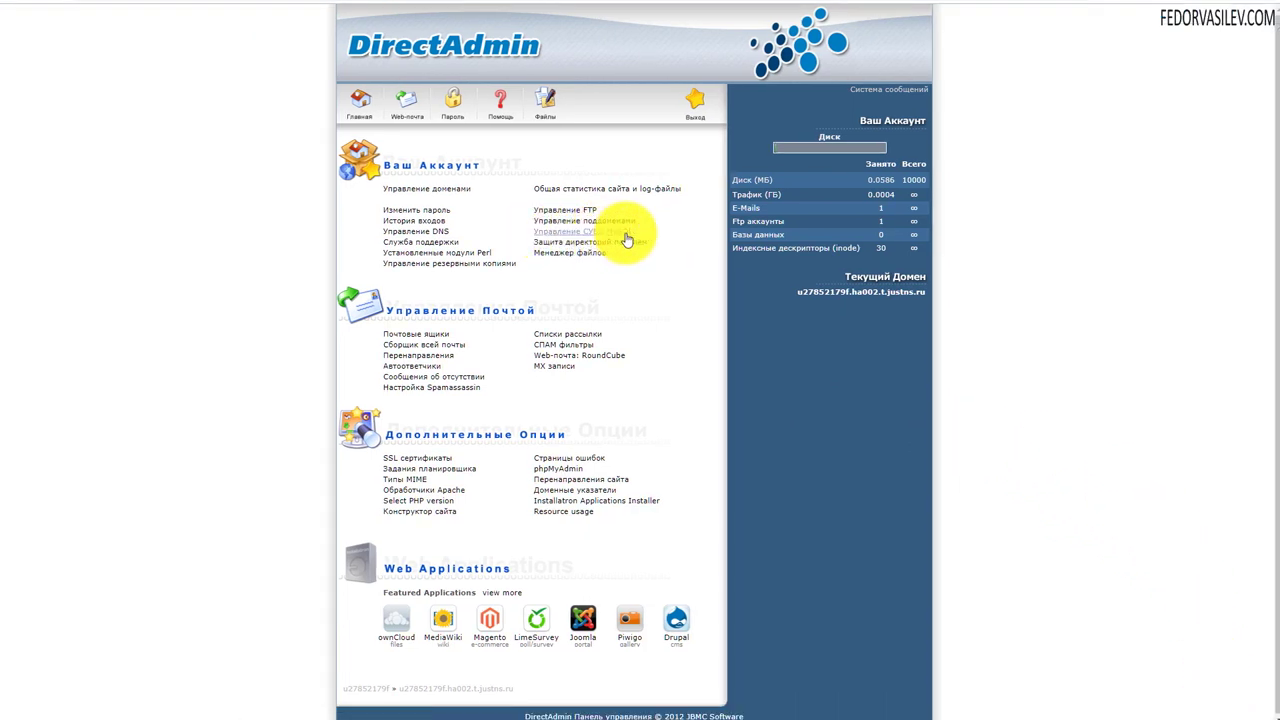
# - Go to Управление СУБД MySQL and open its Создать новую базу form
pyautogui.click(580, 230)
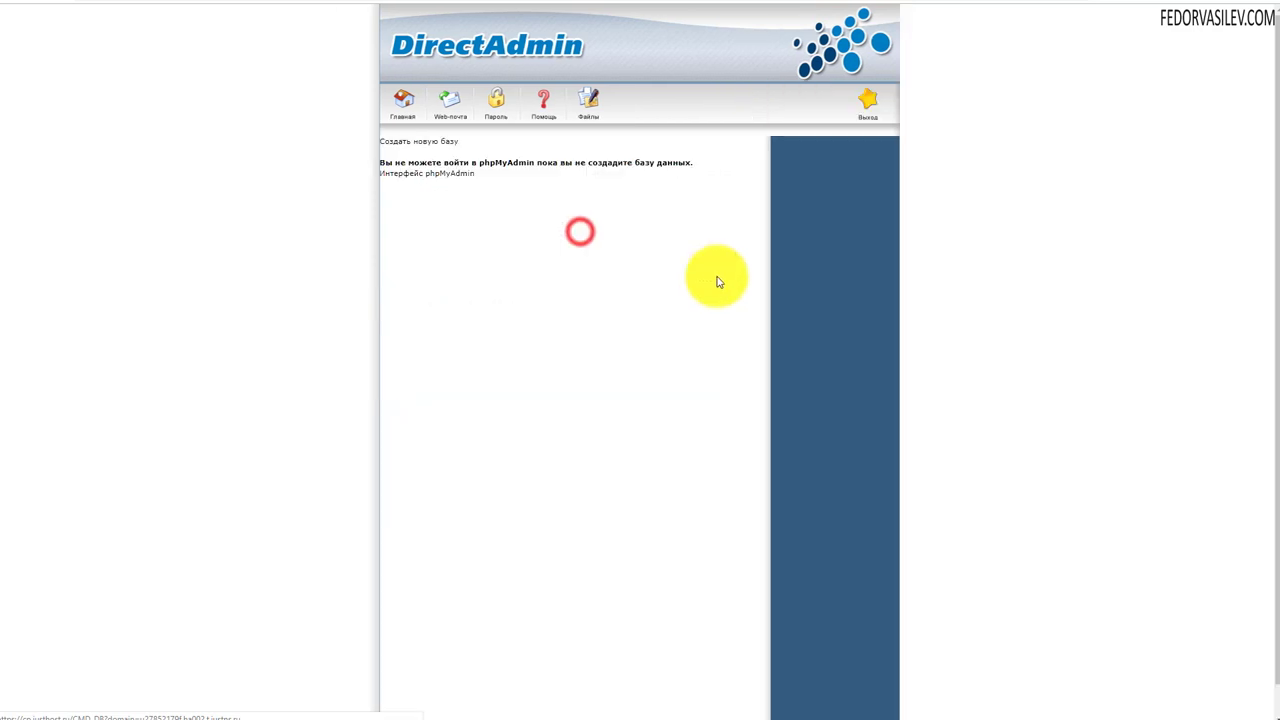
pyautogui.click(389, 147)
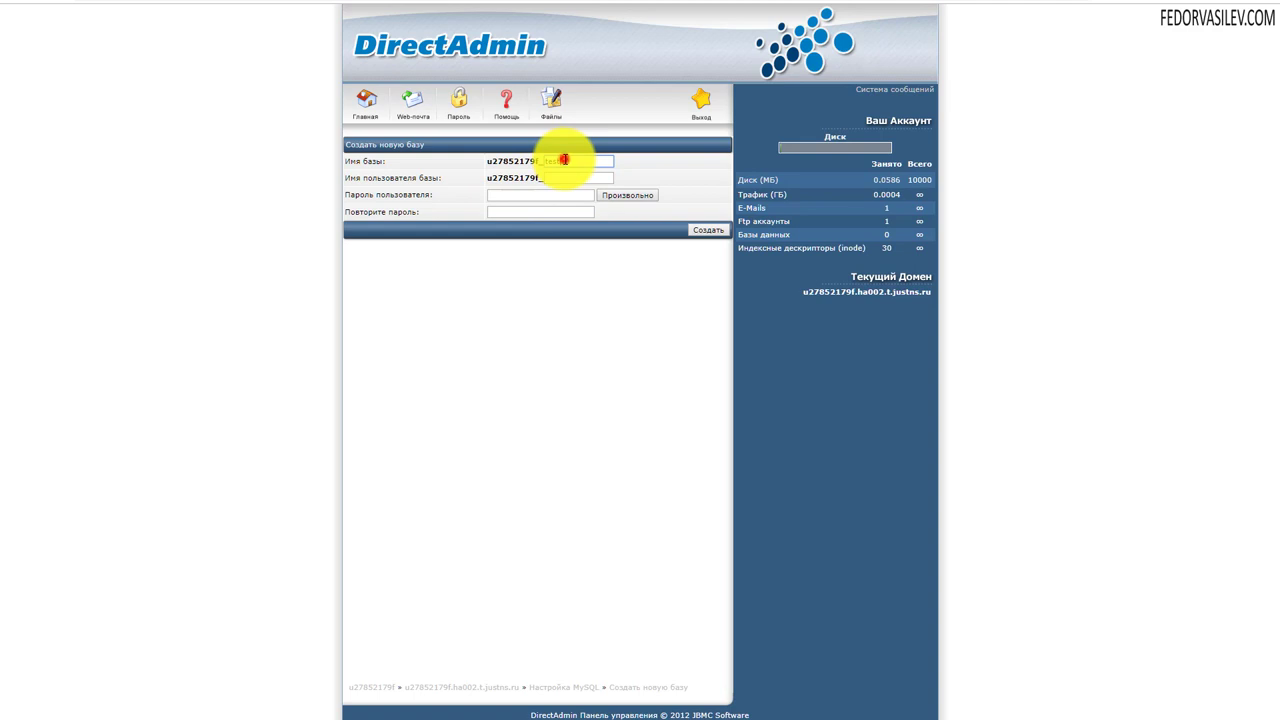
# - Give the database and its user the name suffix 'test'
pyautogui.doubleClick(556, 161)
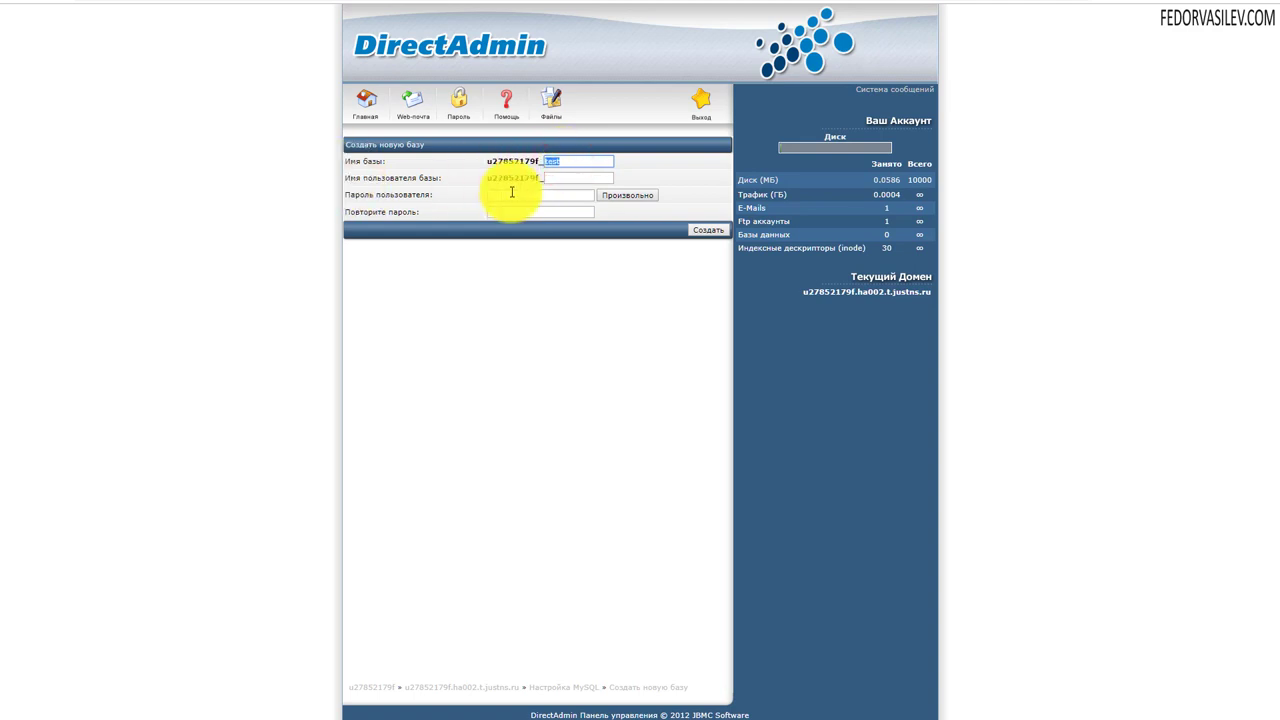
pyautogui.moveTo(486, 161); pyautogui.dragTo(538, 161)
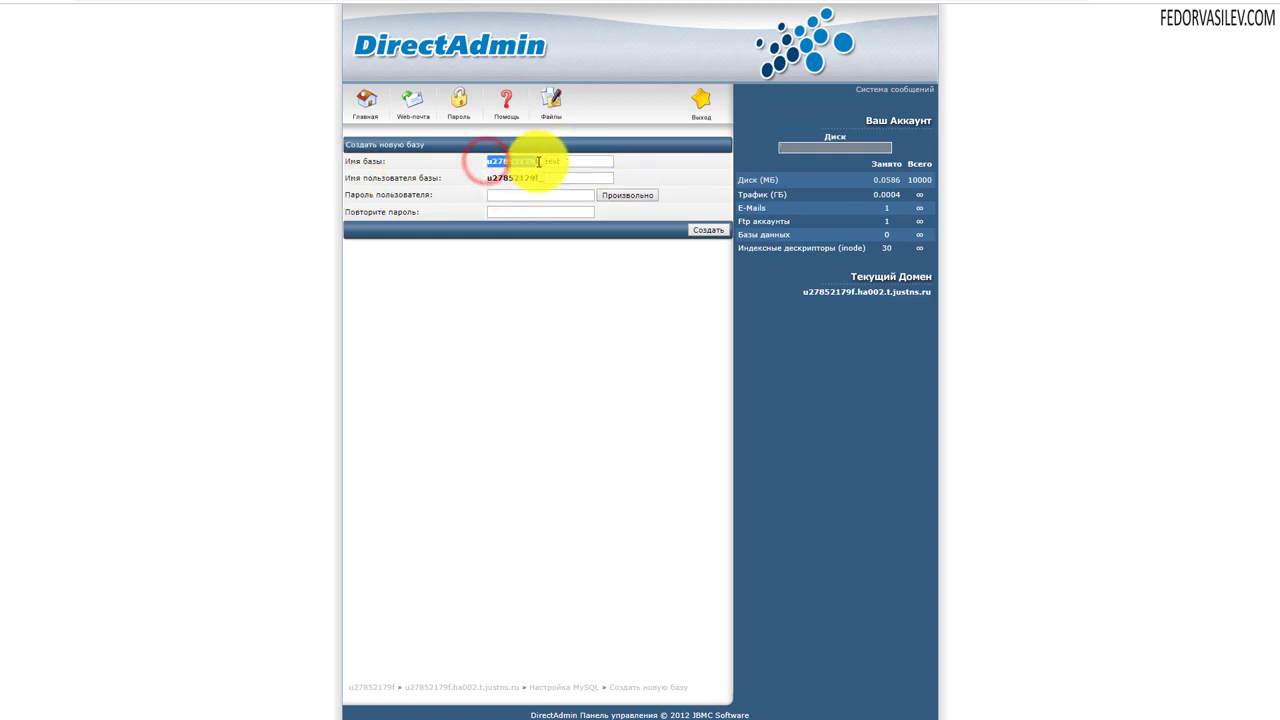
pyautogui.click(571, 161)
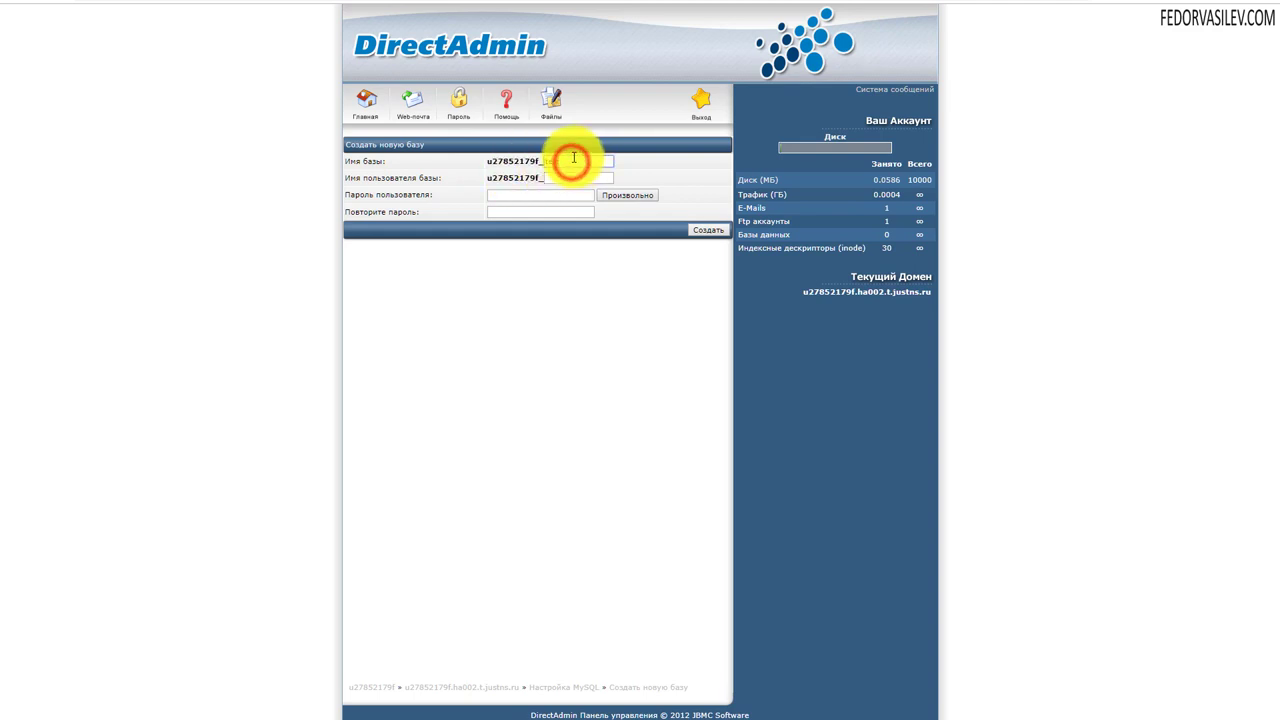
pyautogui.moveTo(566, 161); pyautogui.dragTo(540, 162)
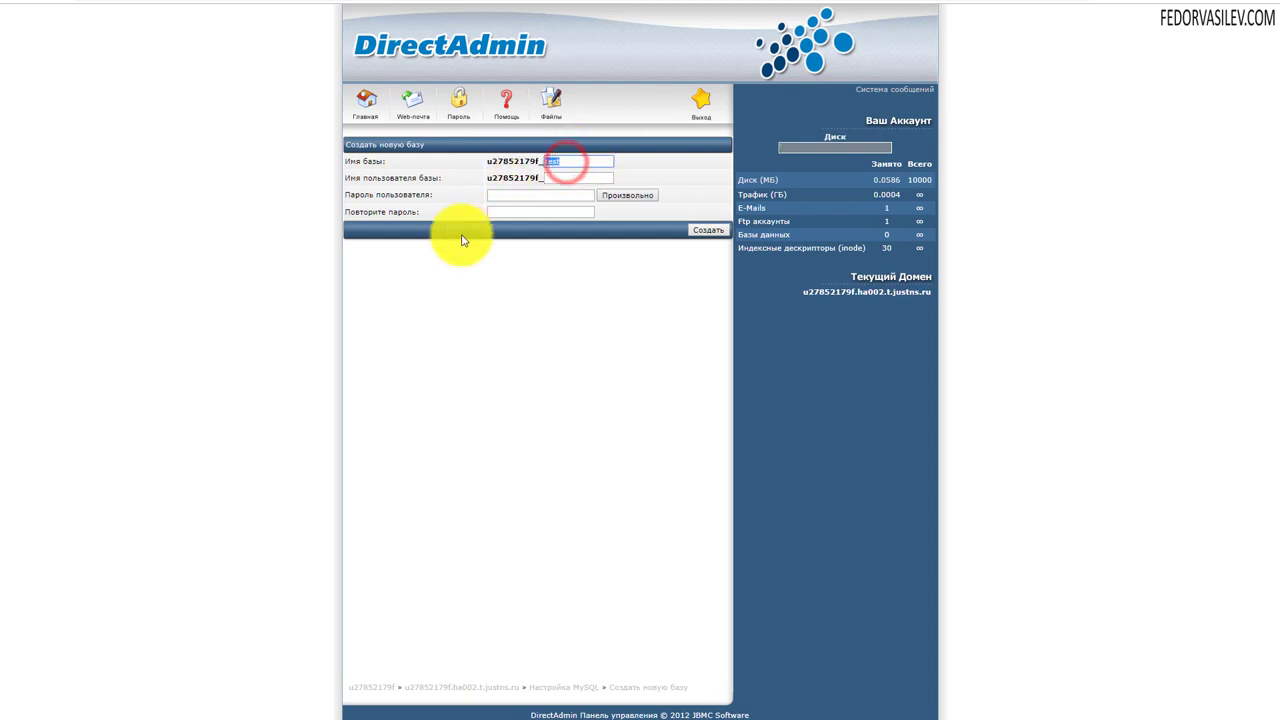
pyautogui.click(799, 347)
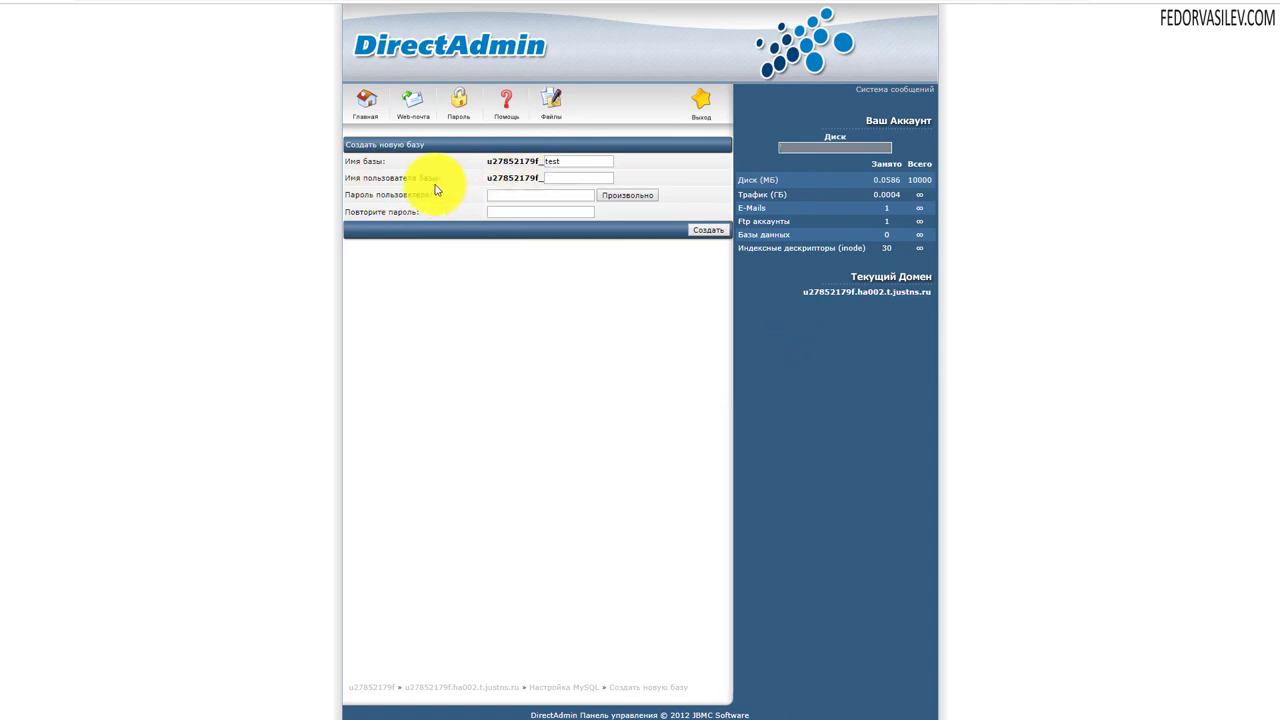
pyautogui.click(553, 177)
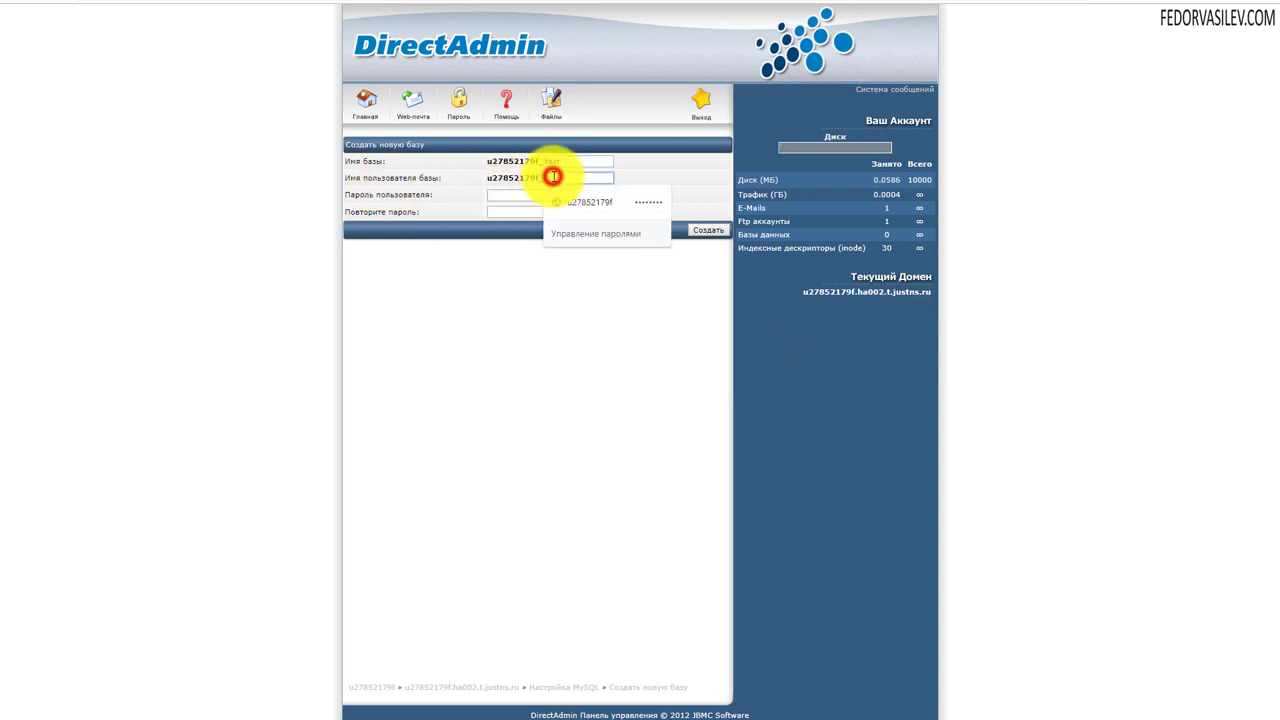
pyautogui.write('te')
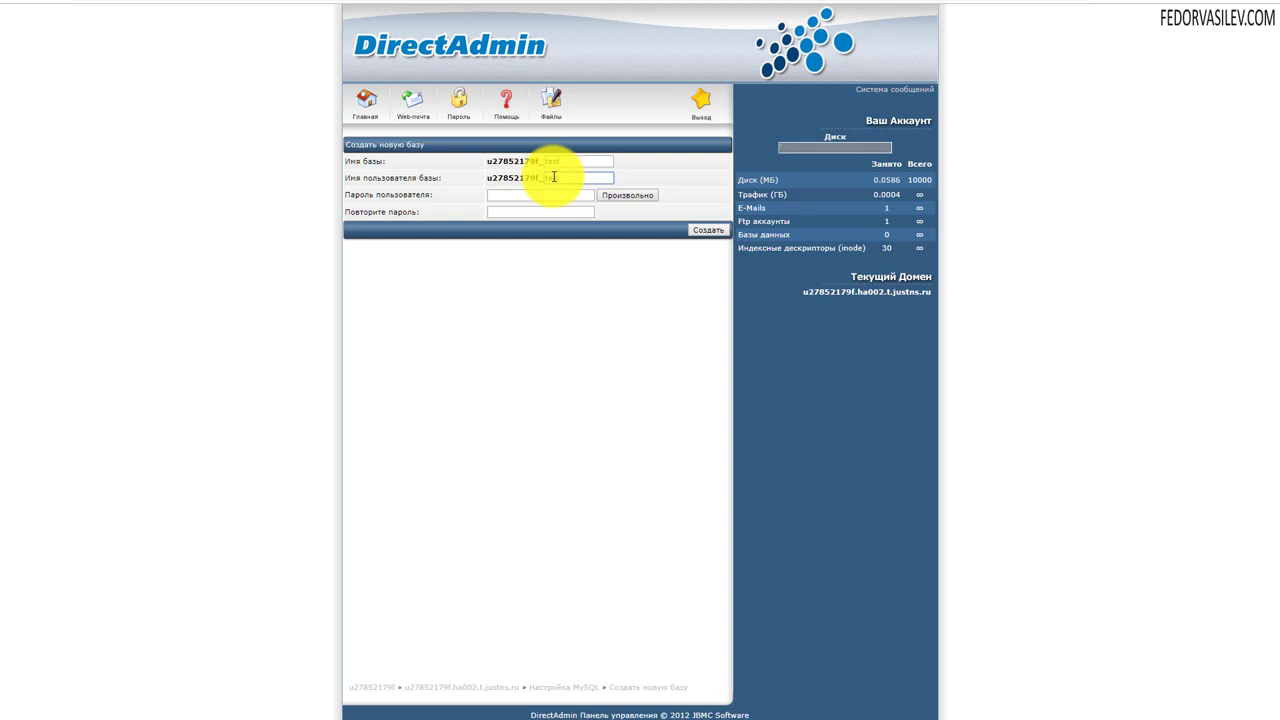
pyautogui.write('st')
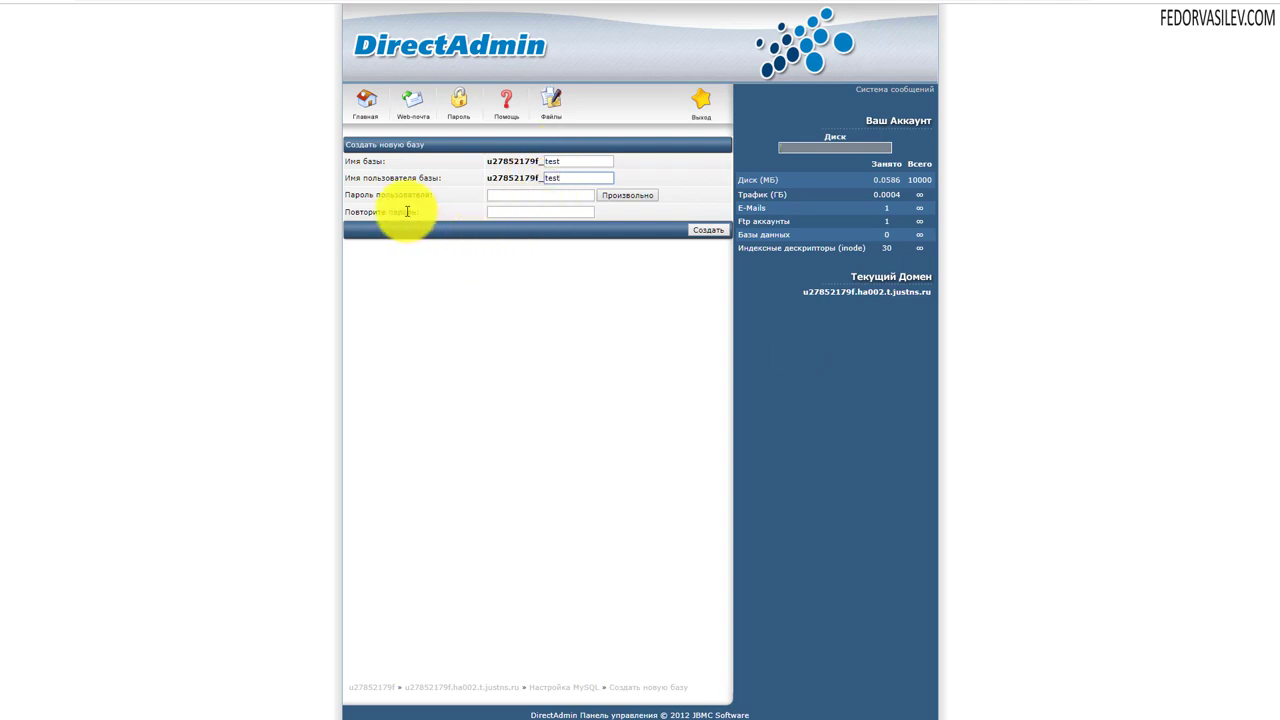
# - Enter the user password in both fields and create the database
pyautogui.click(503, 195)
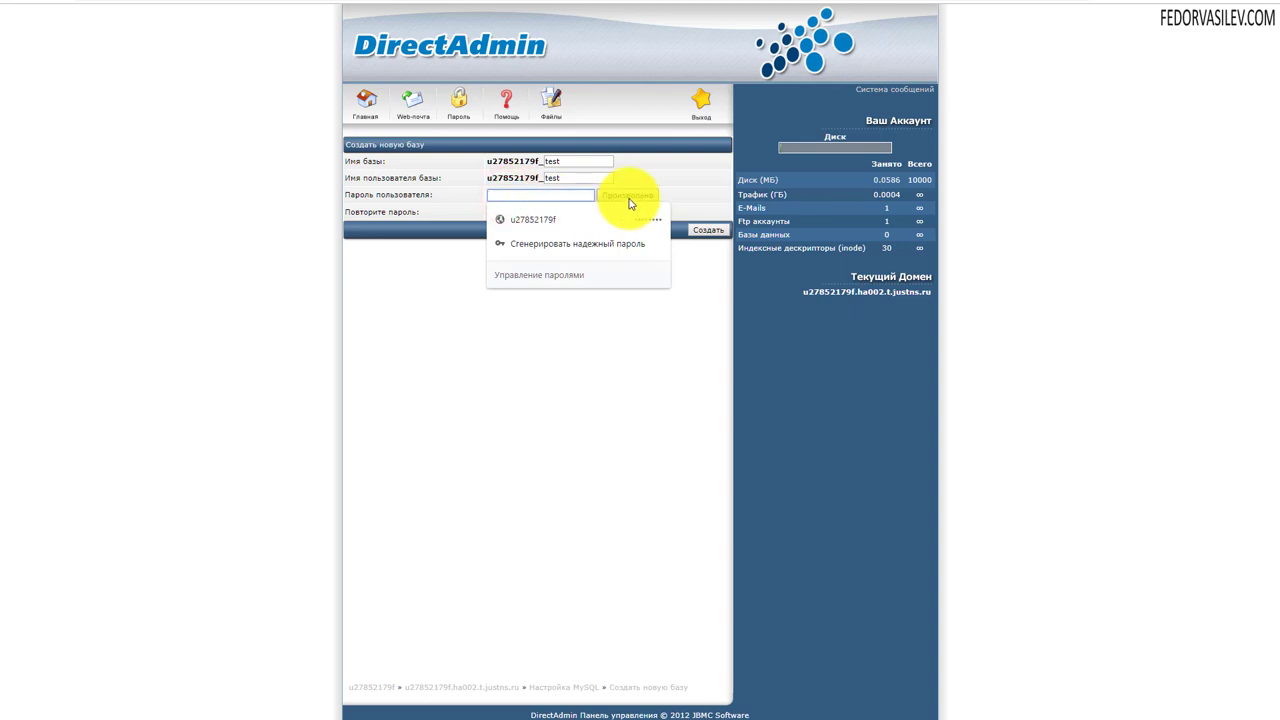
pyautogui.click(667, 173)
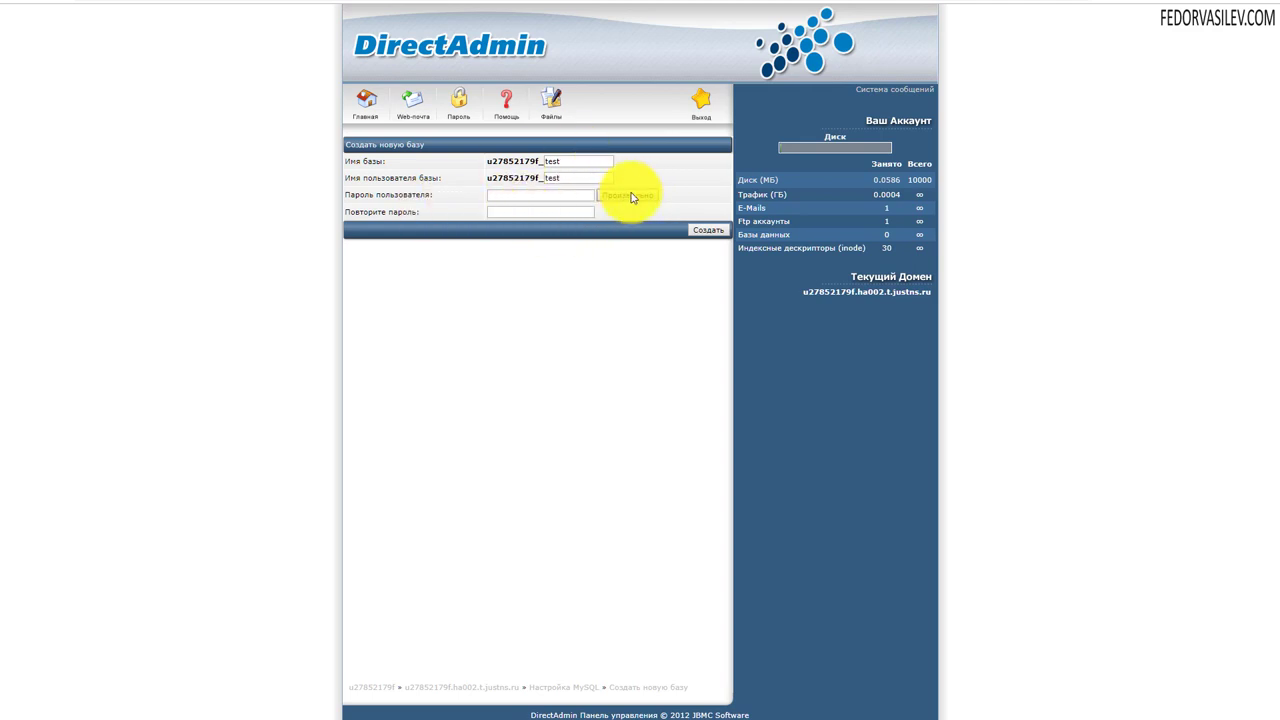
pyautogui.click(507, 201)
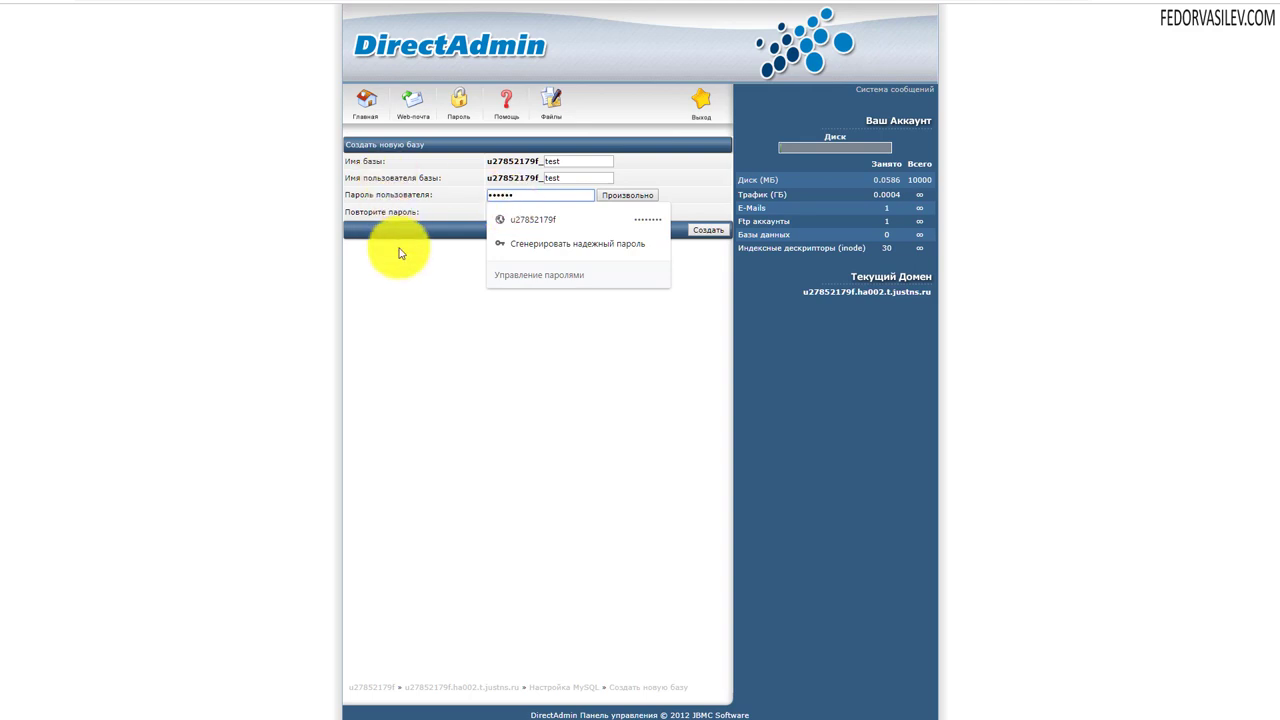
pyautogui.click(433, 276)
pyautogui.click(499, 213)
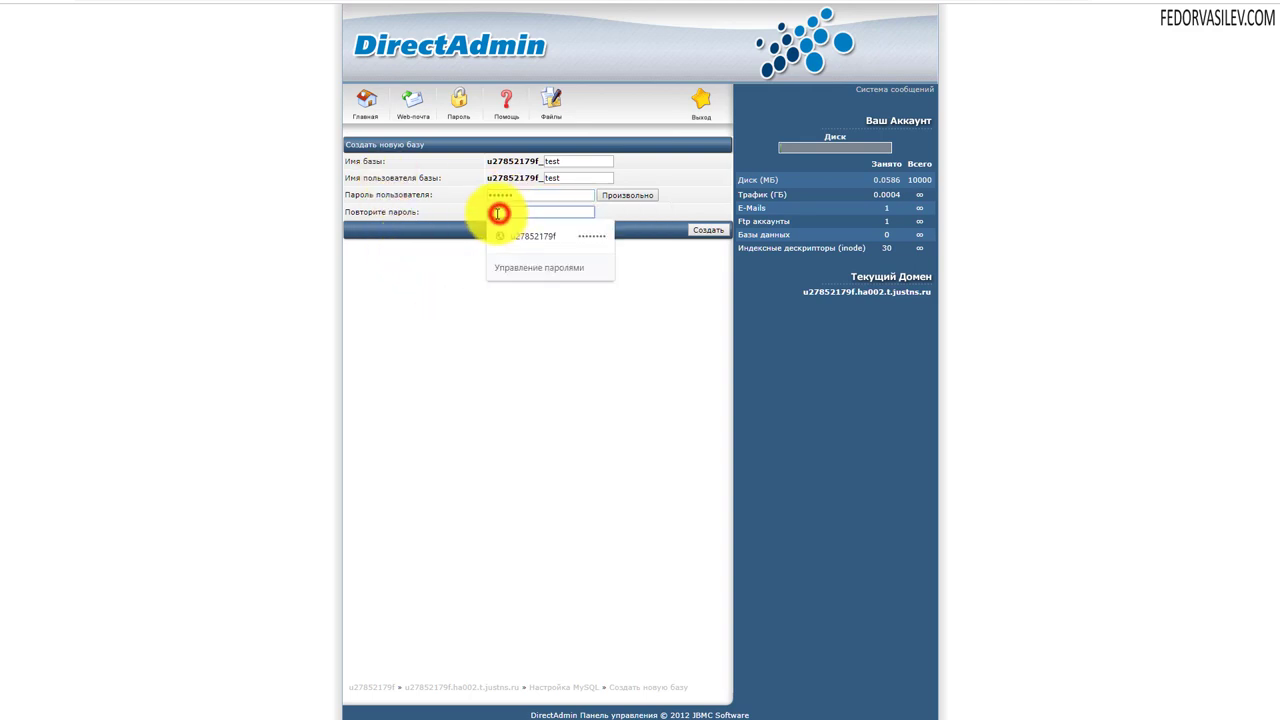
pyautogui.write('1')
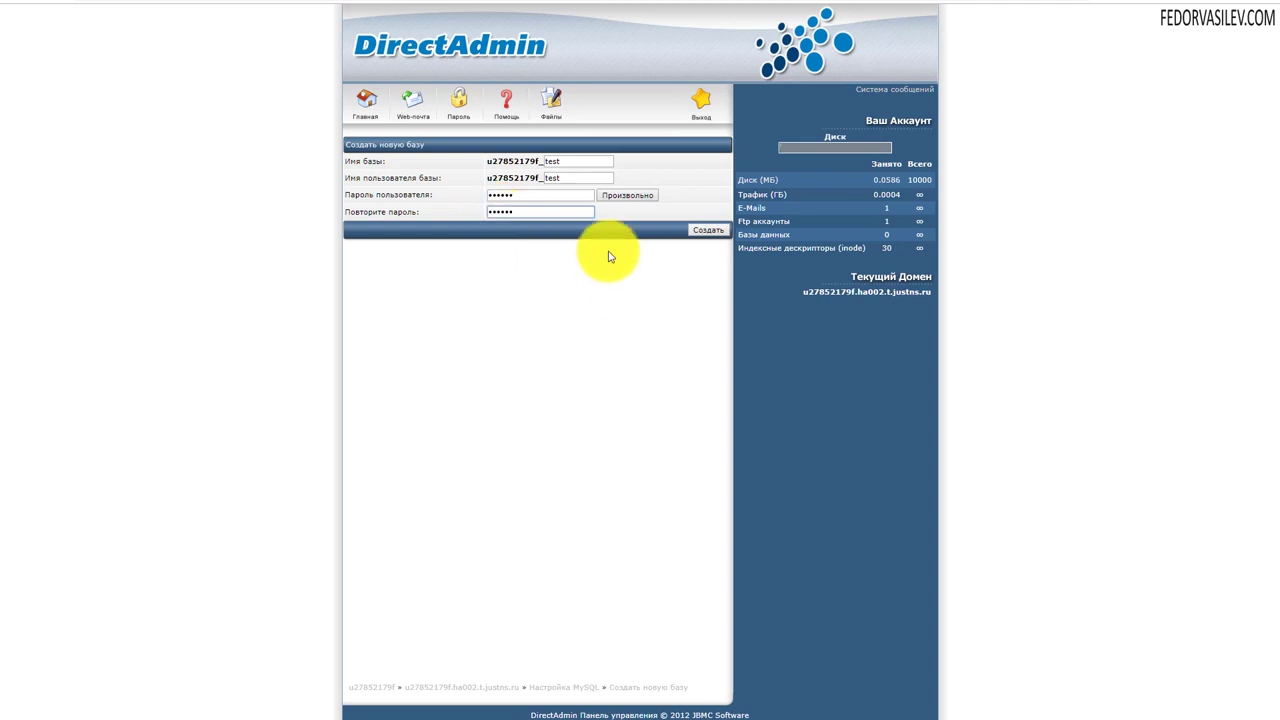
pyautogui.click(708, 232)
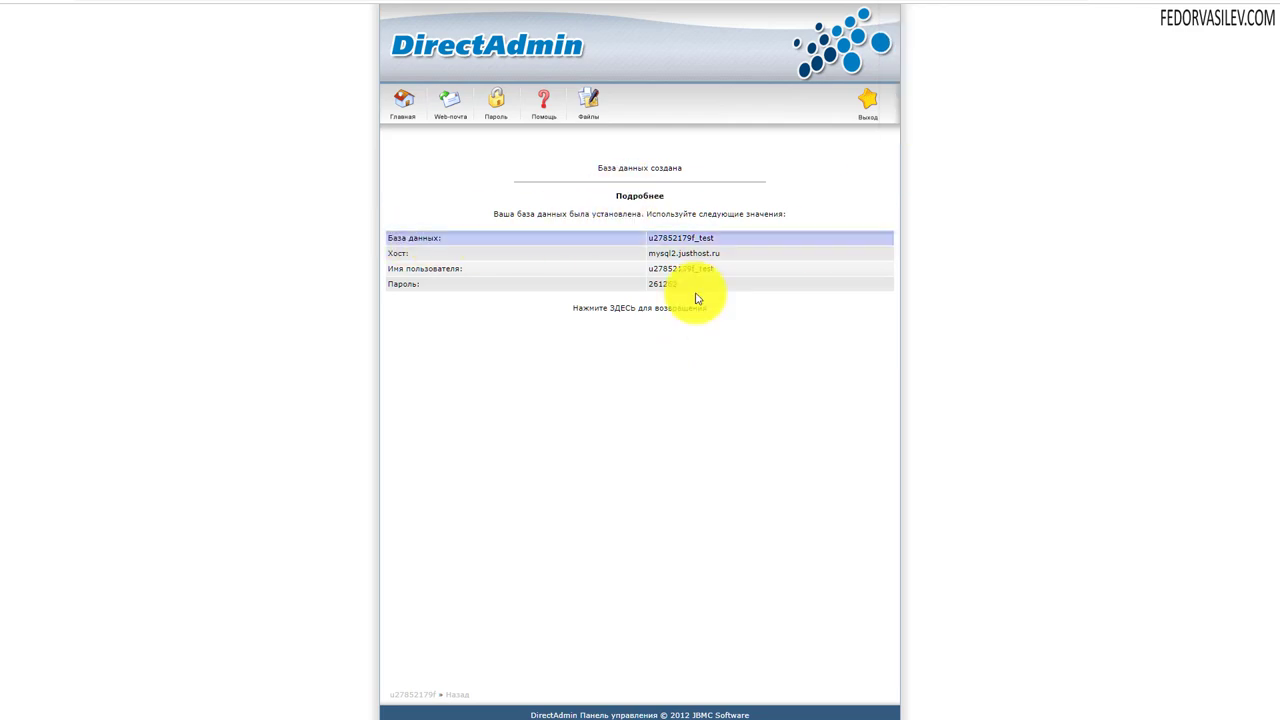
pyautogui.moveTo(698, 286); pyautogui.dragTo(380, 234)
pyautogui.click(601, 388)
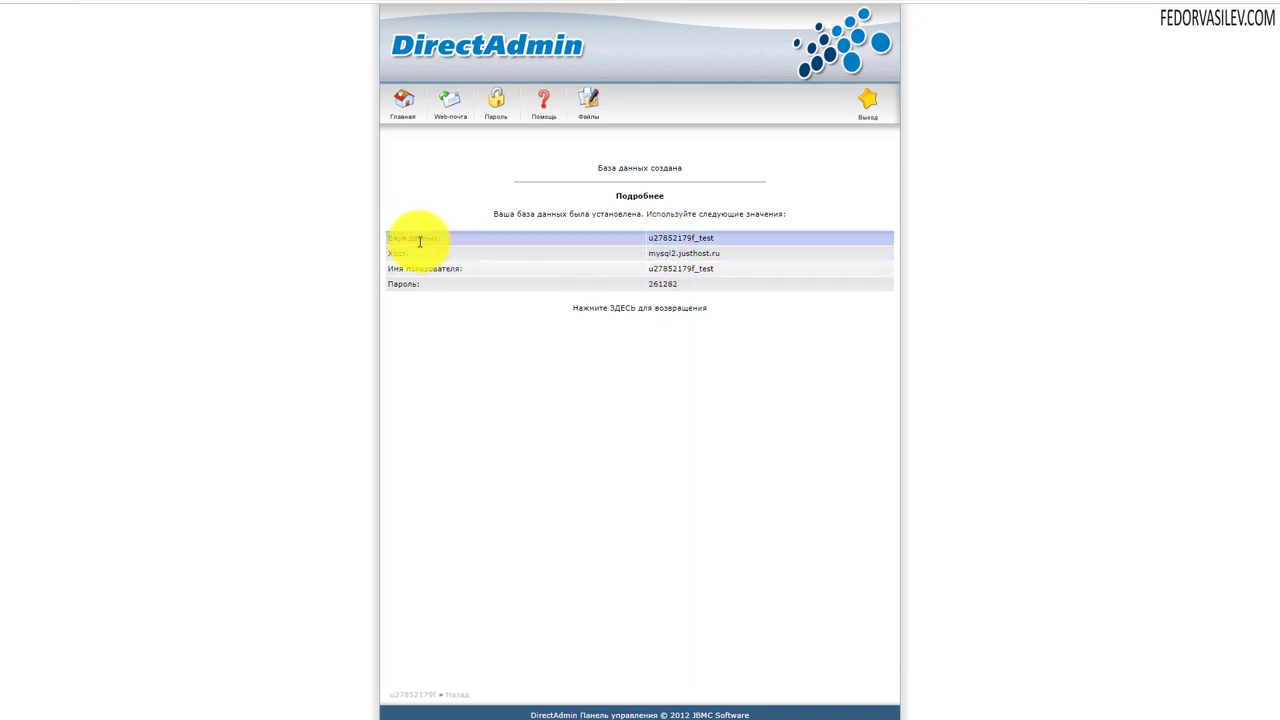
pyautogui.doubleClick(704, 237)
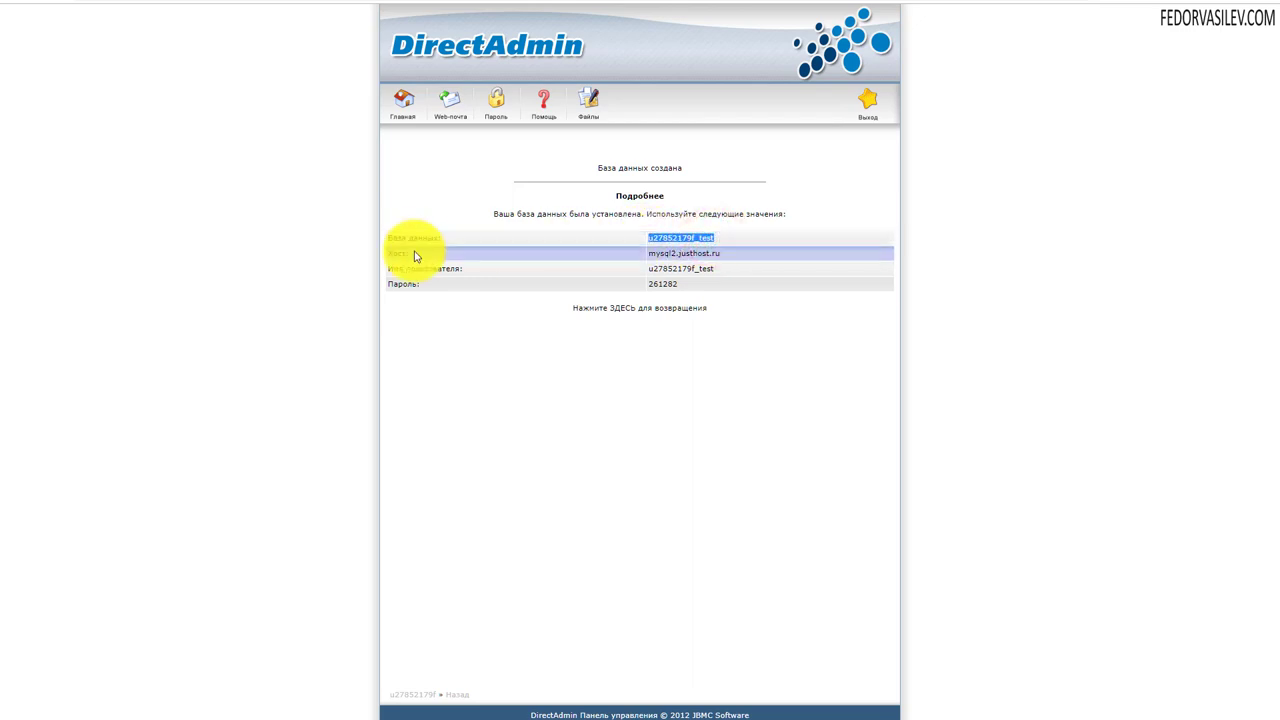
pyautogui.moveTo(731, 252); pyautogui.dragTo(641, 260)
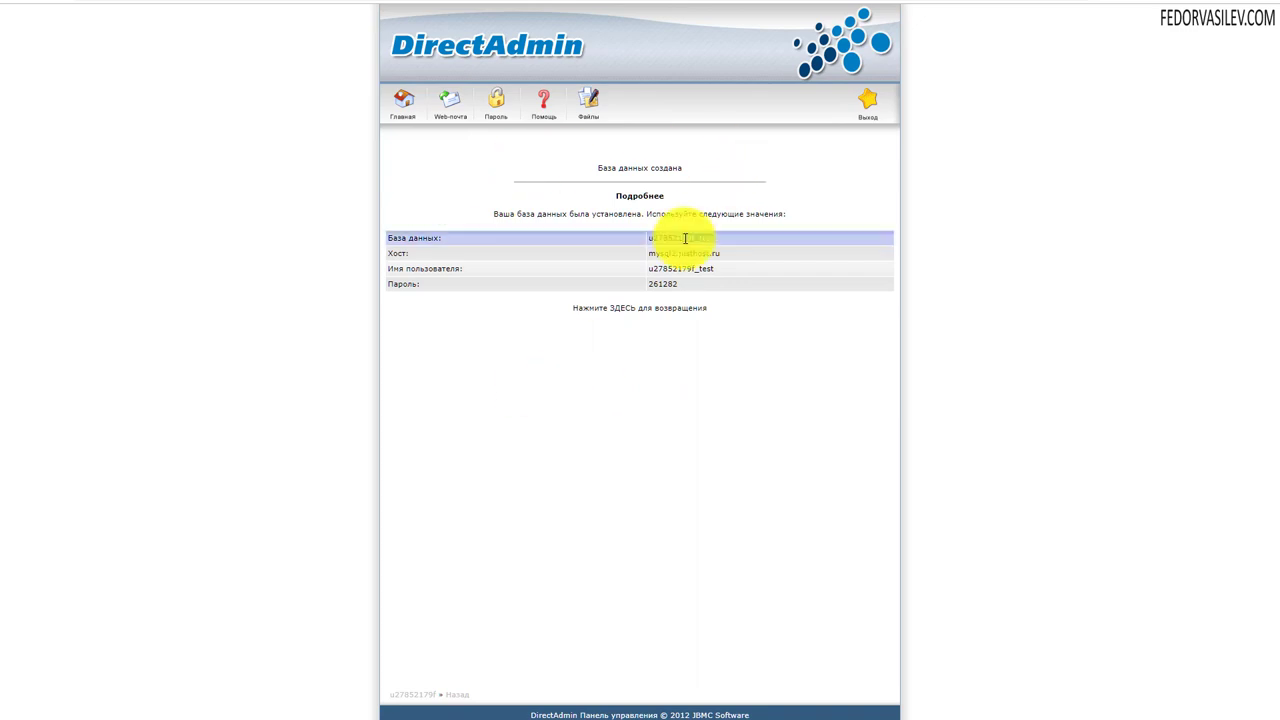
pyautogui.moveTo(729, 232); pyautogui.dragTo(680, 240)
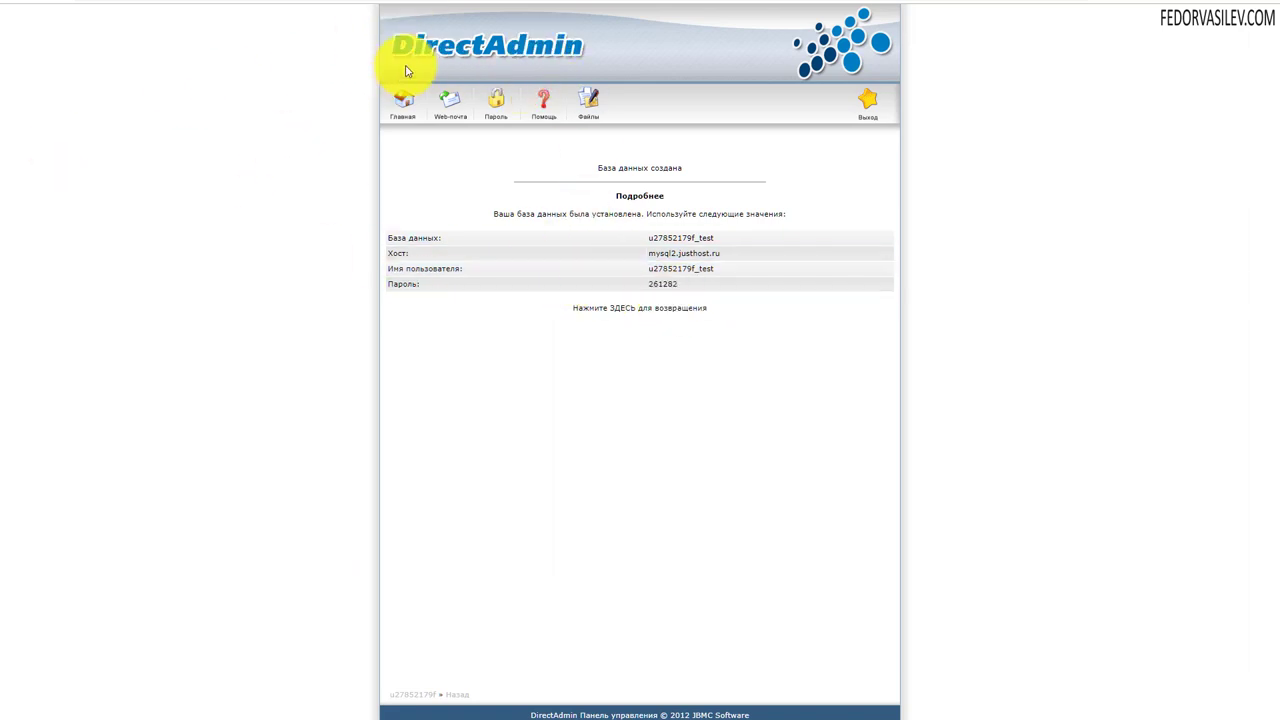
pyautogui.moveTo(684, 291); pyautogui.dragTo(654, 237)
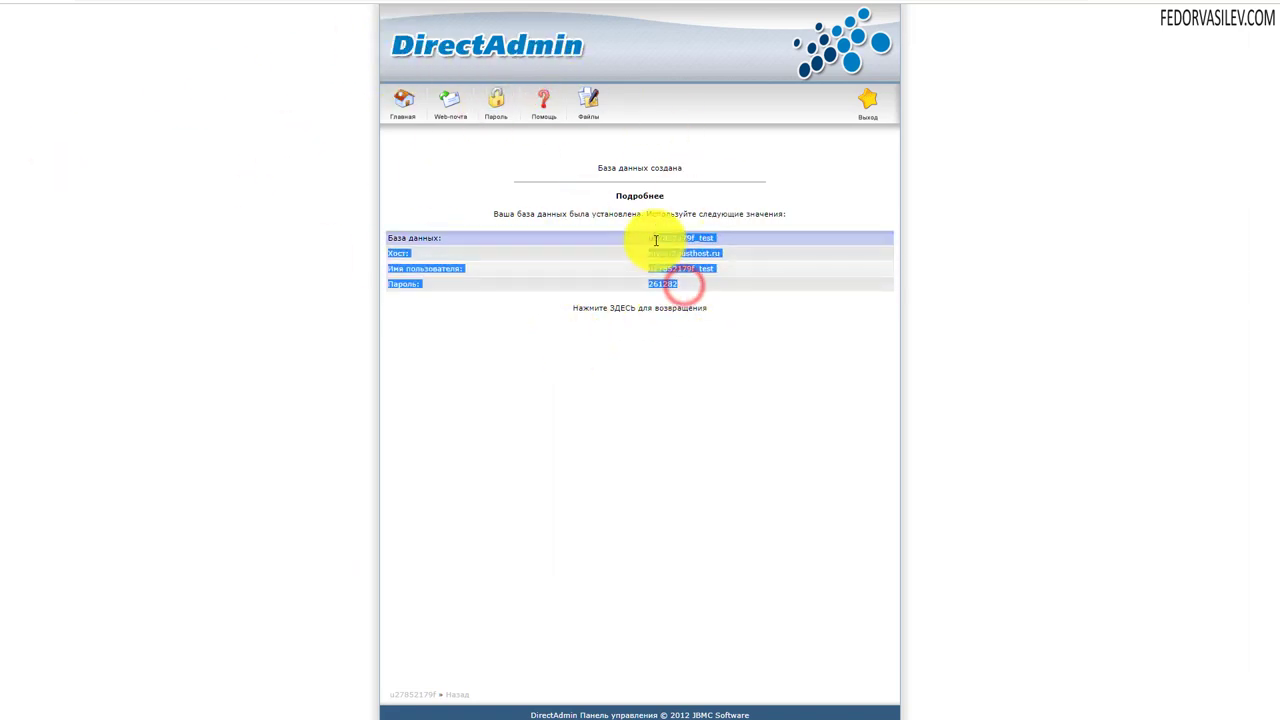
# - Open the DirectAdmin home page (Главная) in a new browser tab and switch to it
pyautogui.click(658, 381)
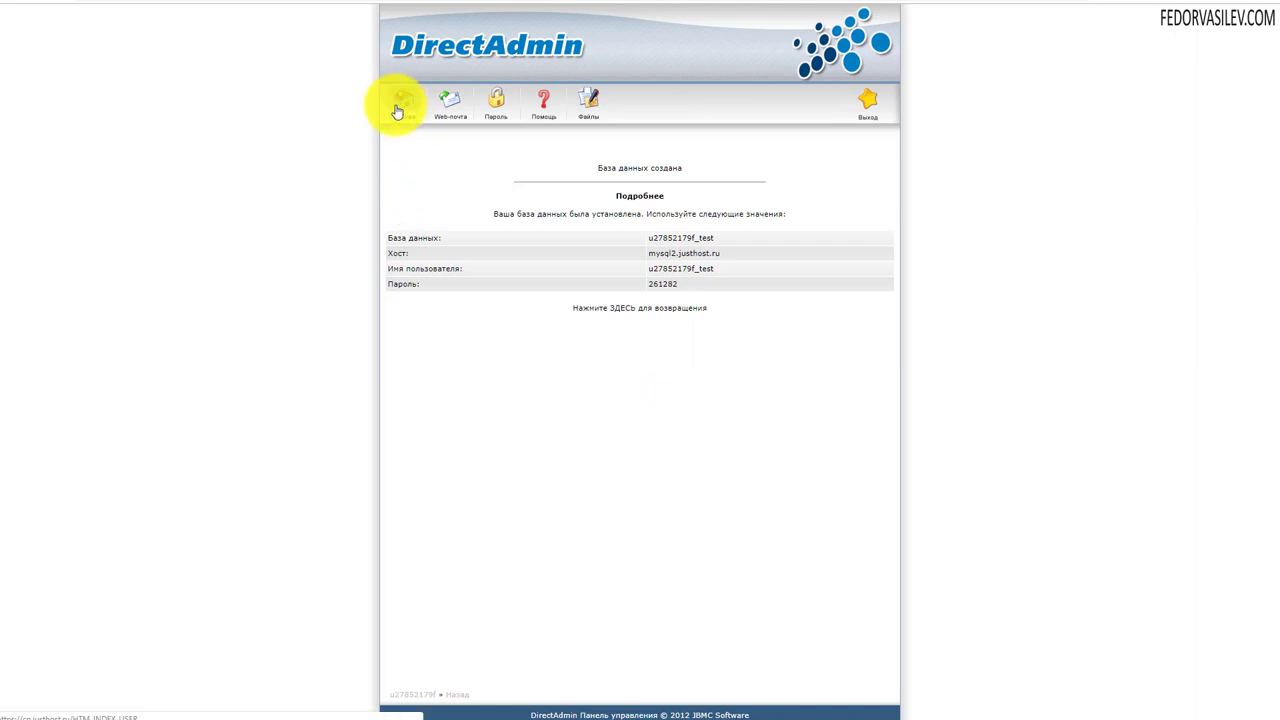
pyautogui.rightClick(401, 104)
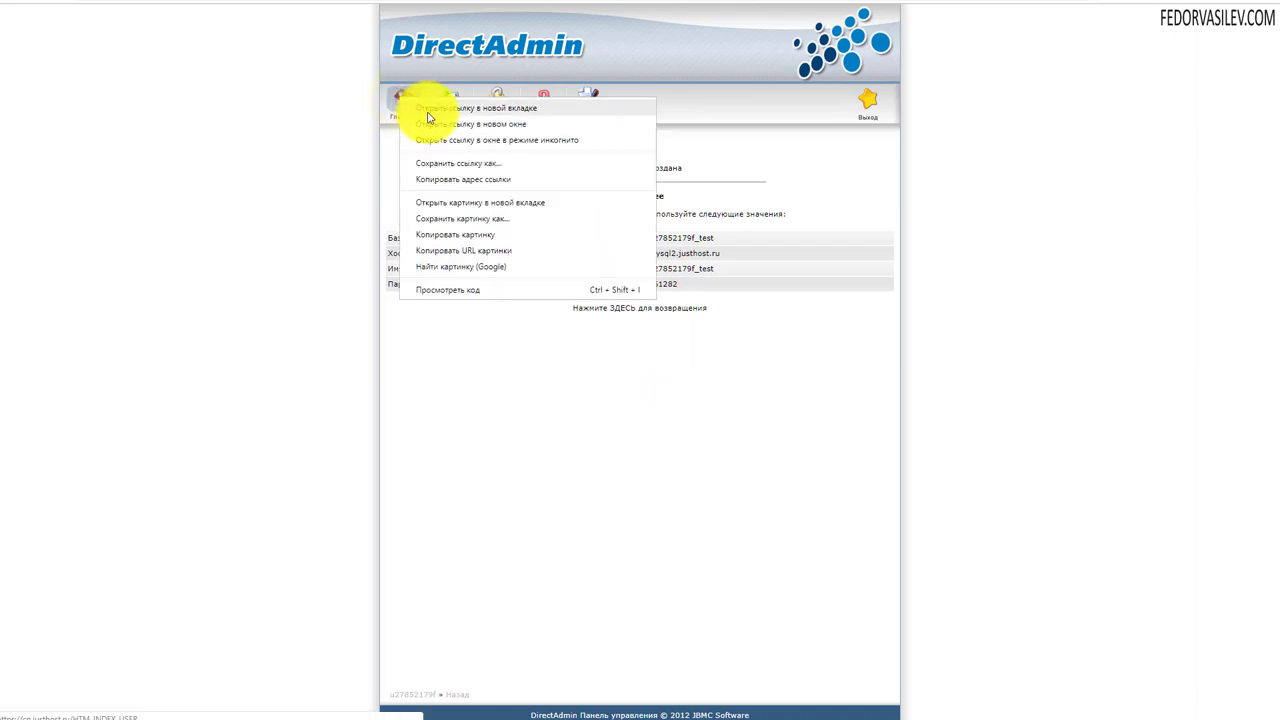
pyautogui.click(431, 118)
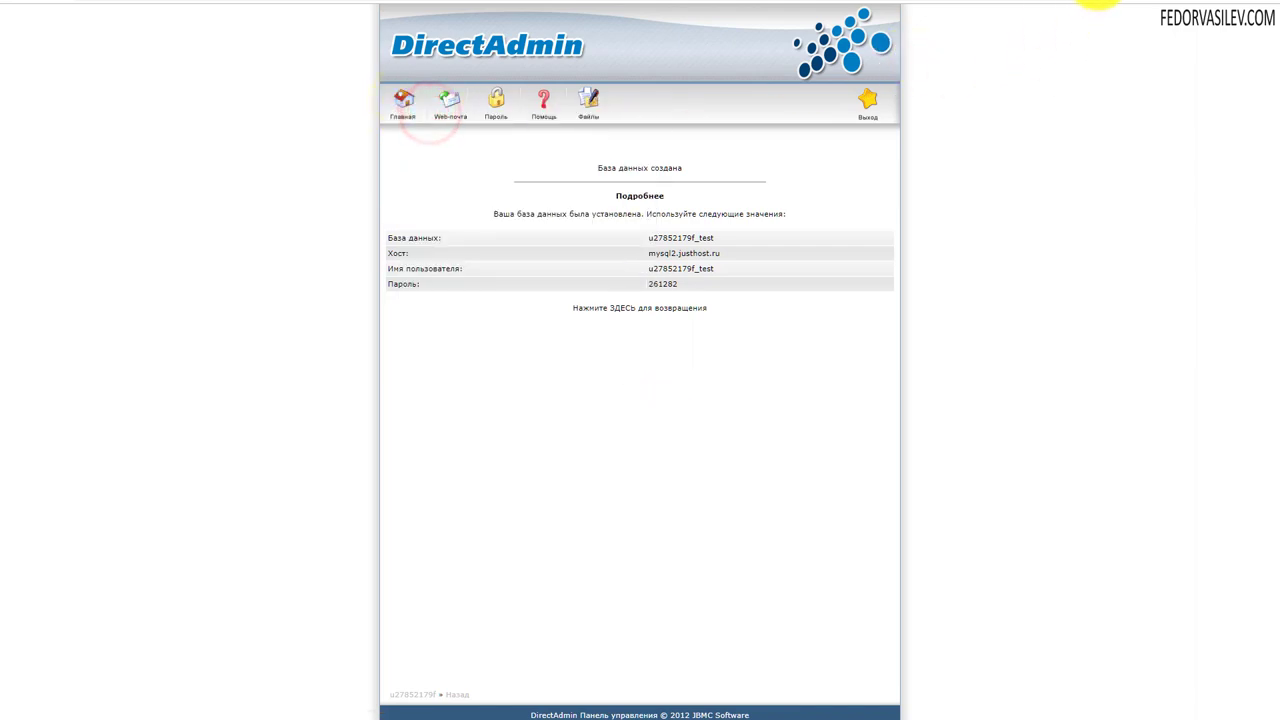
pyautogui.click(1100, 2)
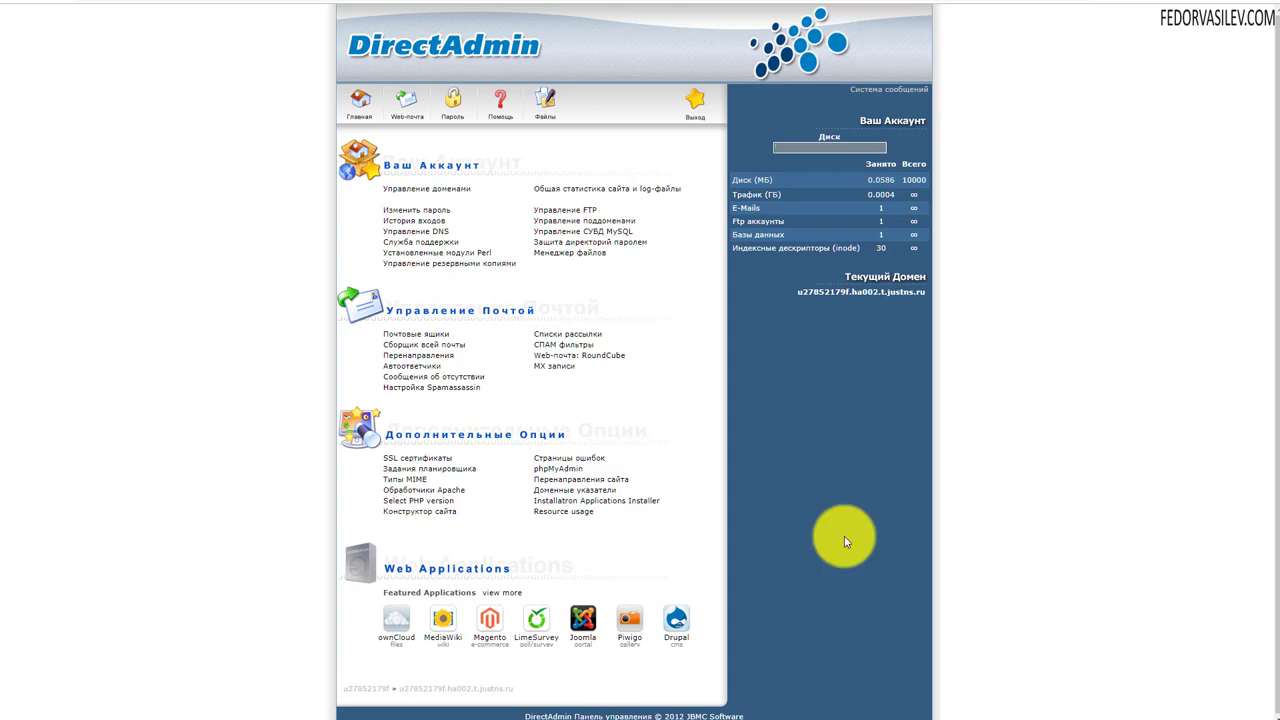
# - Look through the public_html folder in the file manager, then return to the account home page
pyautogui.click(545, 97)
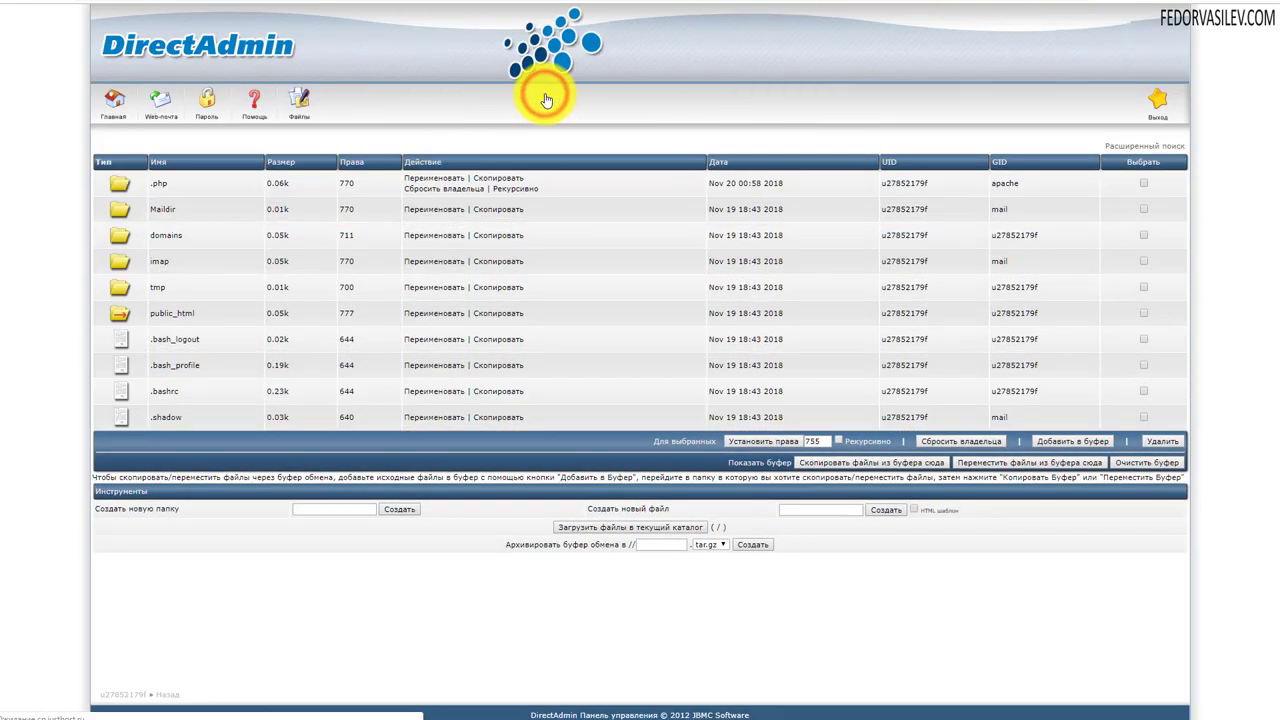
pyautogui.click(170, 318)
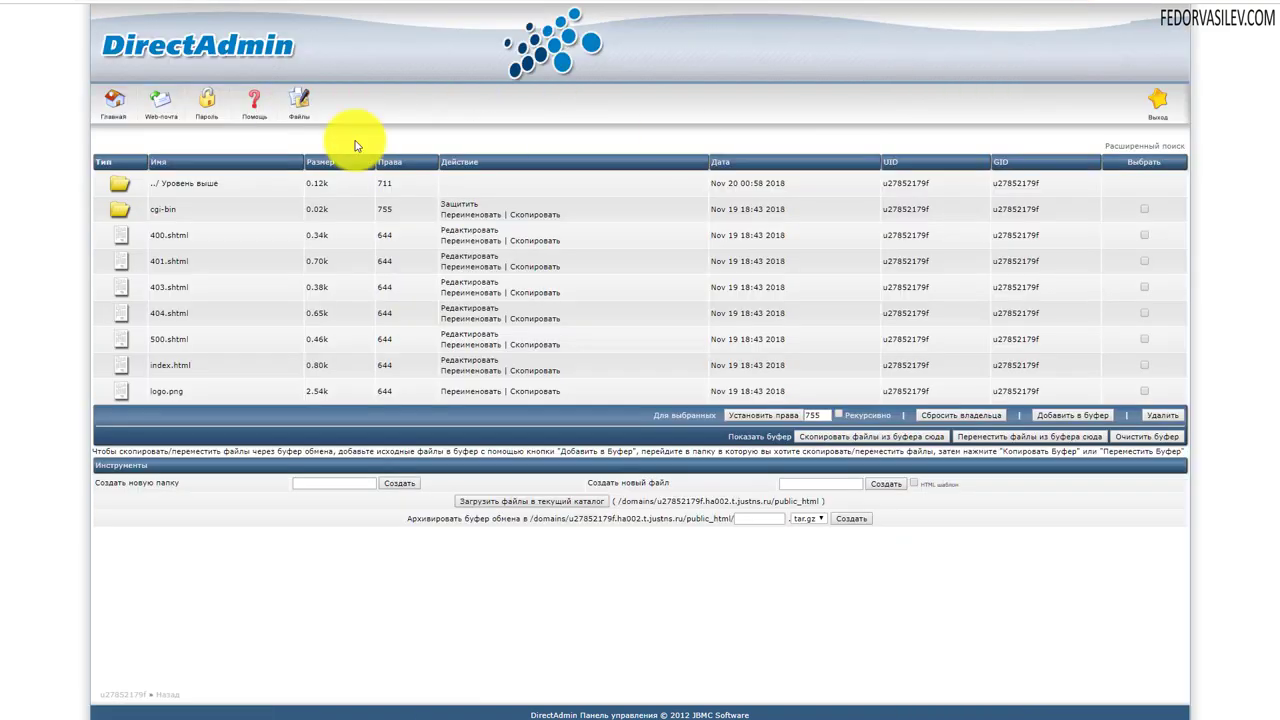
pyautogui.rightClick(152, 100)
pyautogui.press('Escape')
pyautogui.click(148, 104)
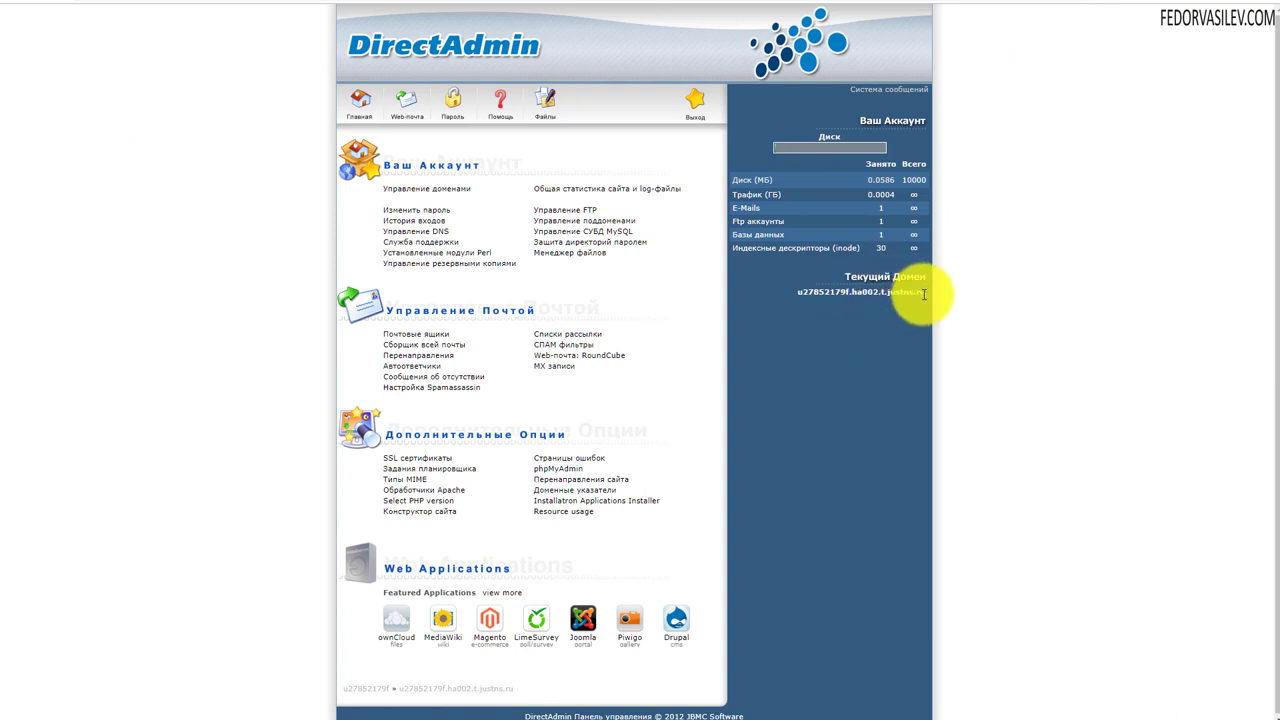
# - Select the account's current domain name under Текущий Домен
pyautogui.moveTo(920, 292); pyautogui.dragTo(826, 303)
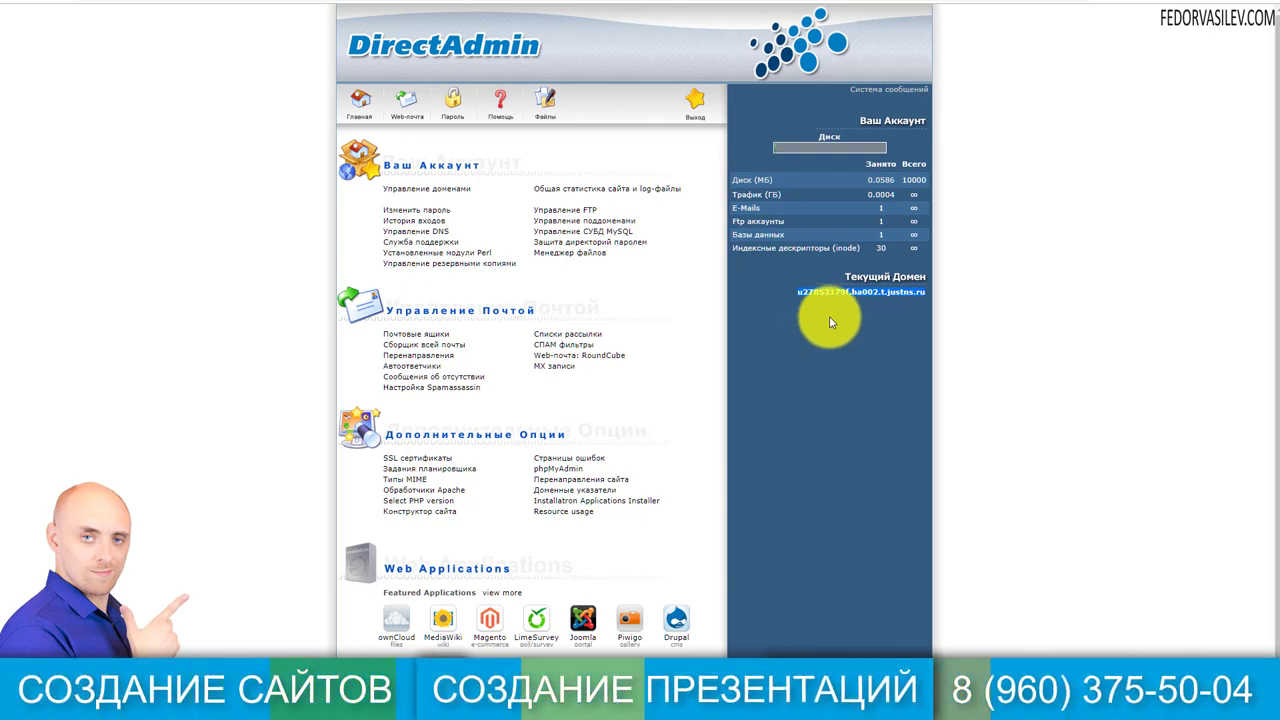
pyautogui.click(830, 319)
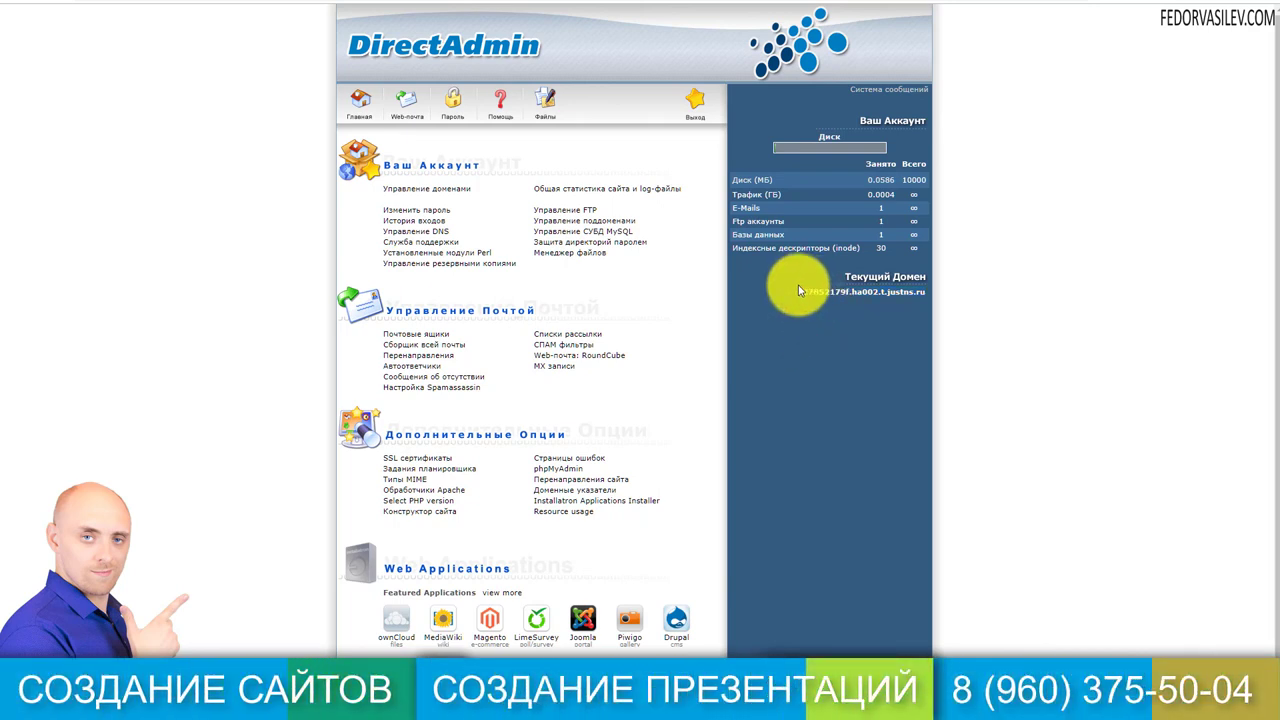
pyautogui.moveTo(798, 289); pyautogui.dragTo(917, 297)
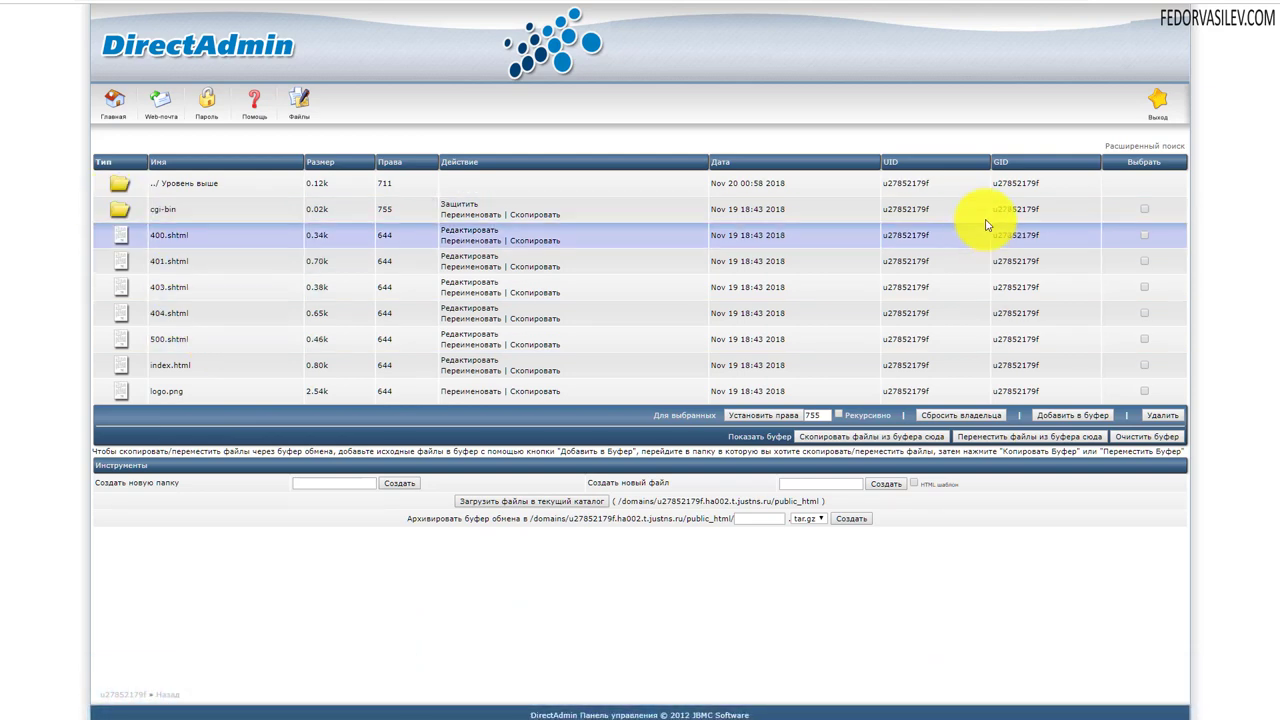
# - Delete cgi-bin, 401.shtml, 403.shtml, 500.shtml and logo.png from public_html
pyautogui.click(1145, 210)
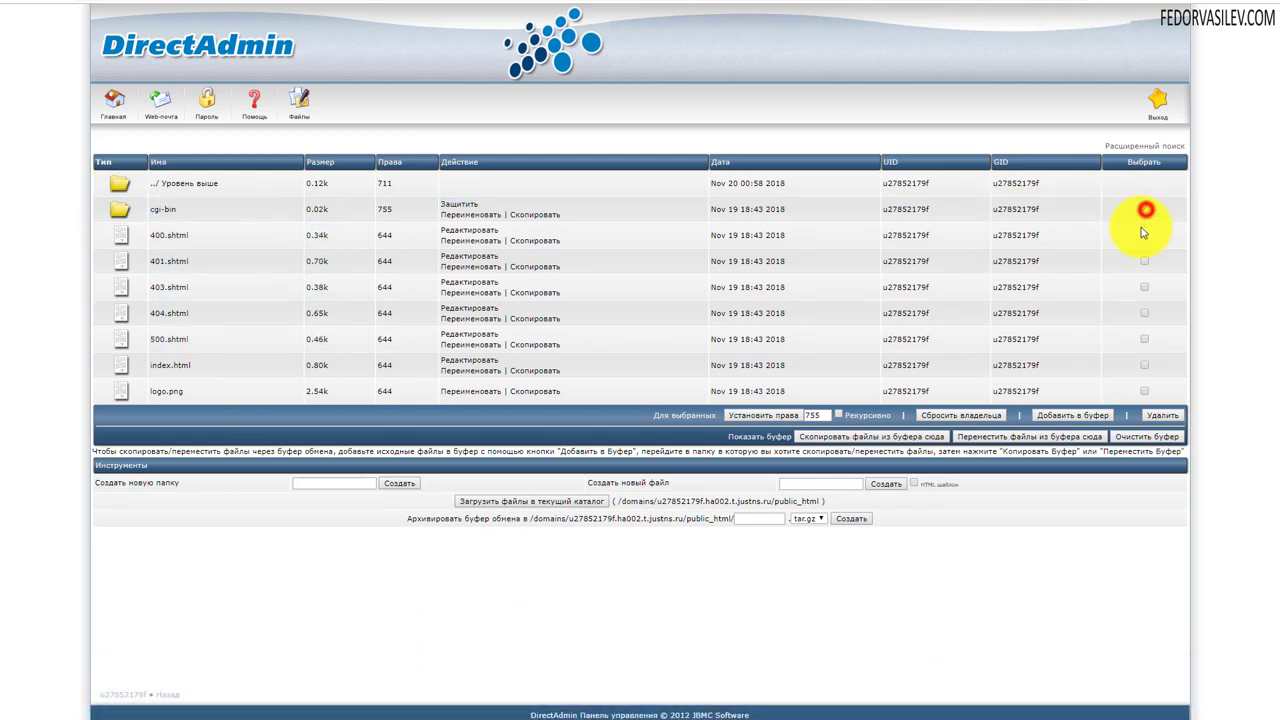
pyautogui.click(1145, 287)
pyautogui.click(1145, 315)
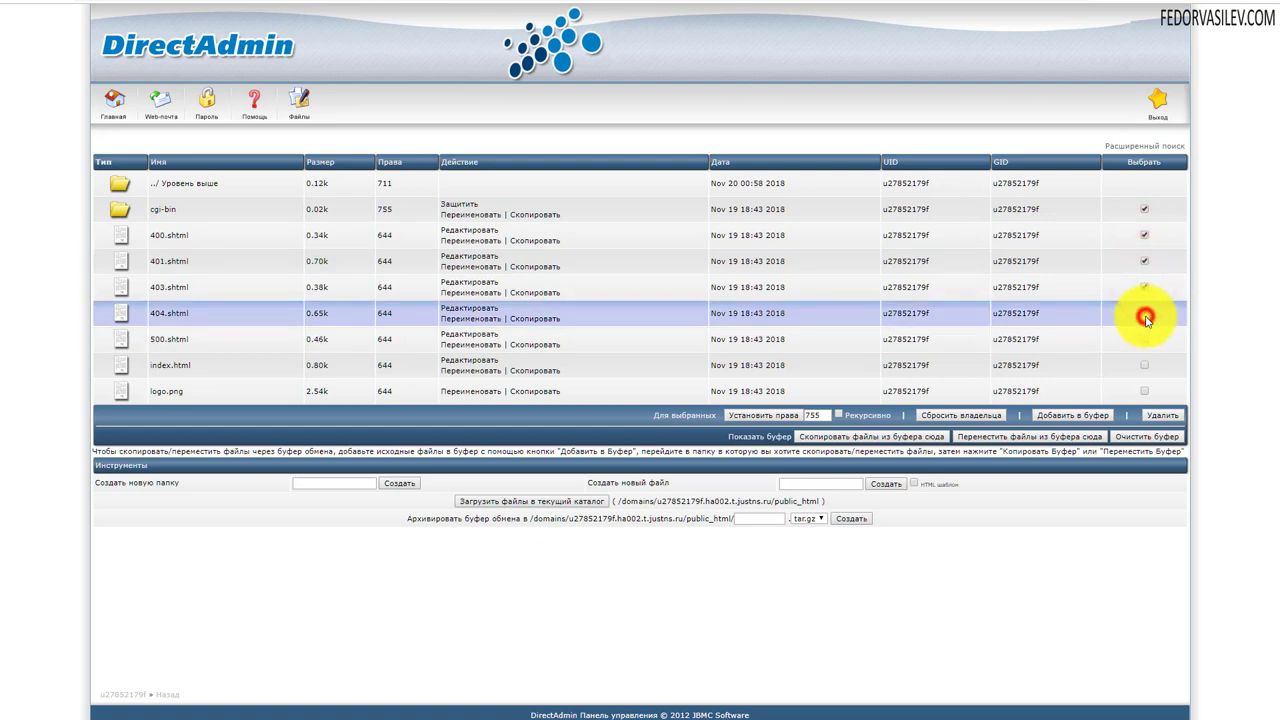
pyautogui.click(1145, 339)
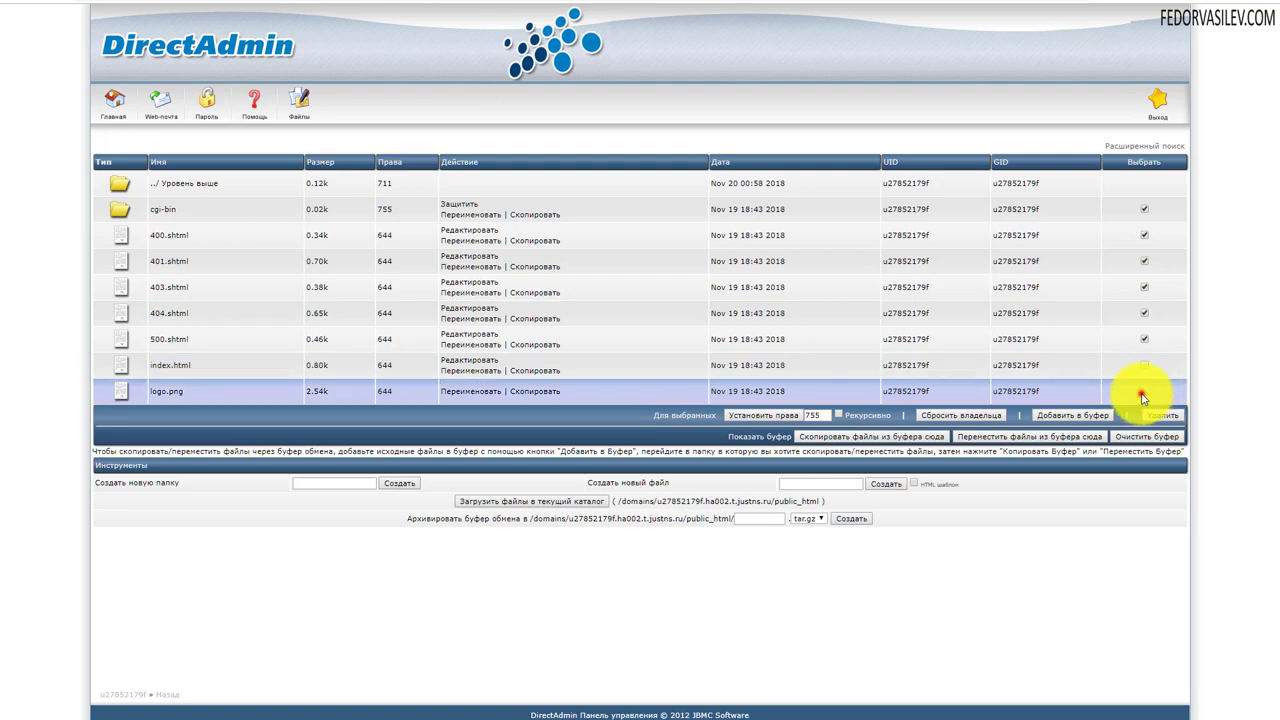
pyautogui.click(1142, 394)
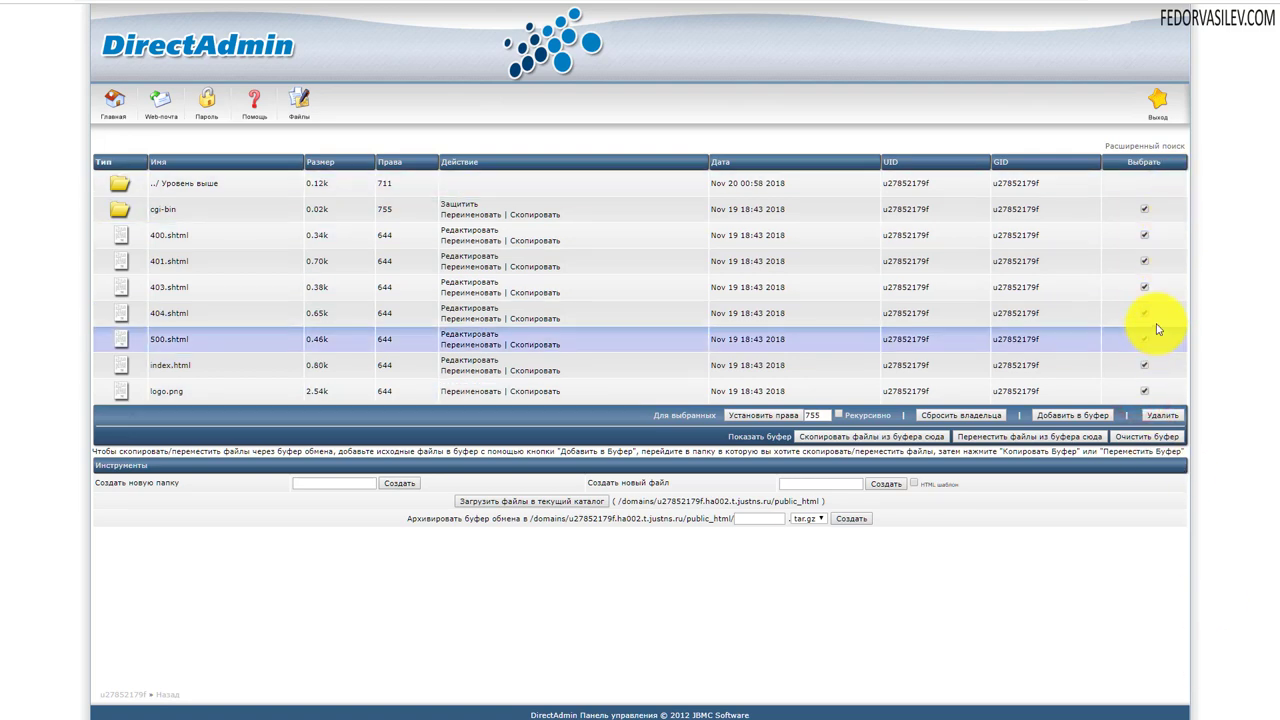
pyautogui.click(1160, 419)
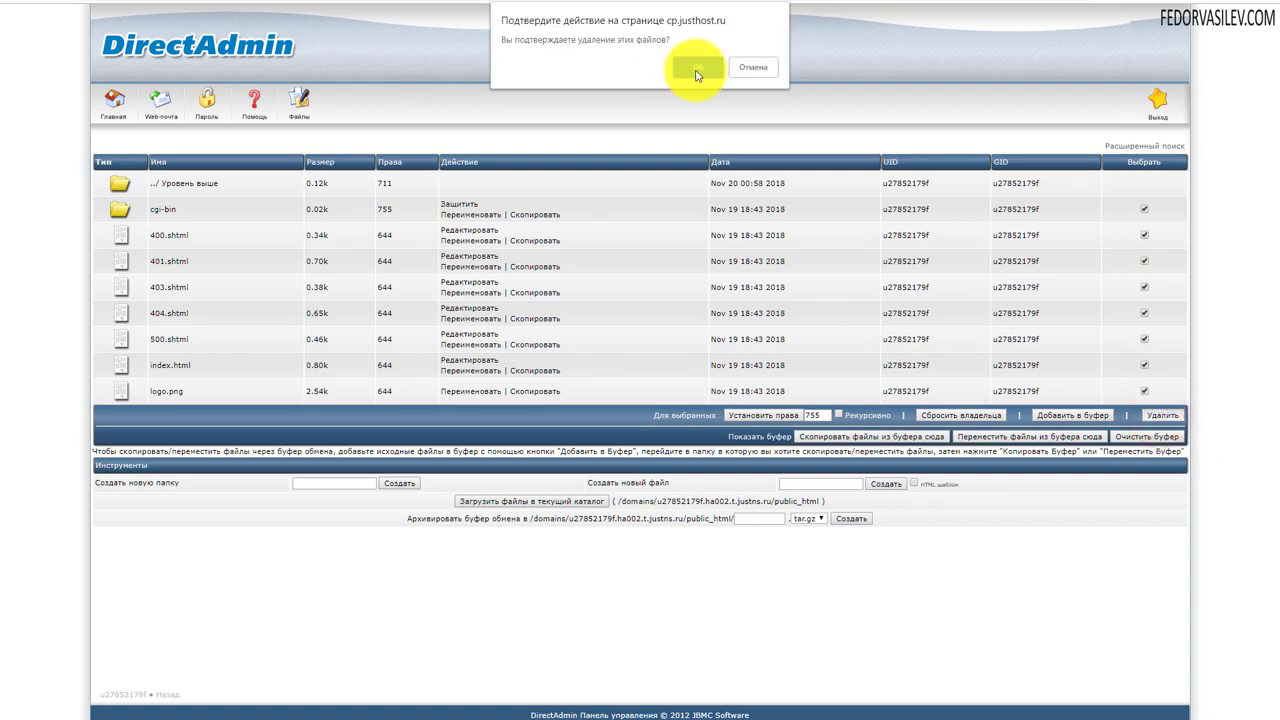
pyautogui.click(696, 72)
pyautogui.hotkey('alt', 'Tab')
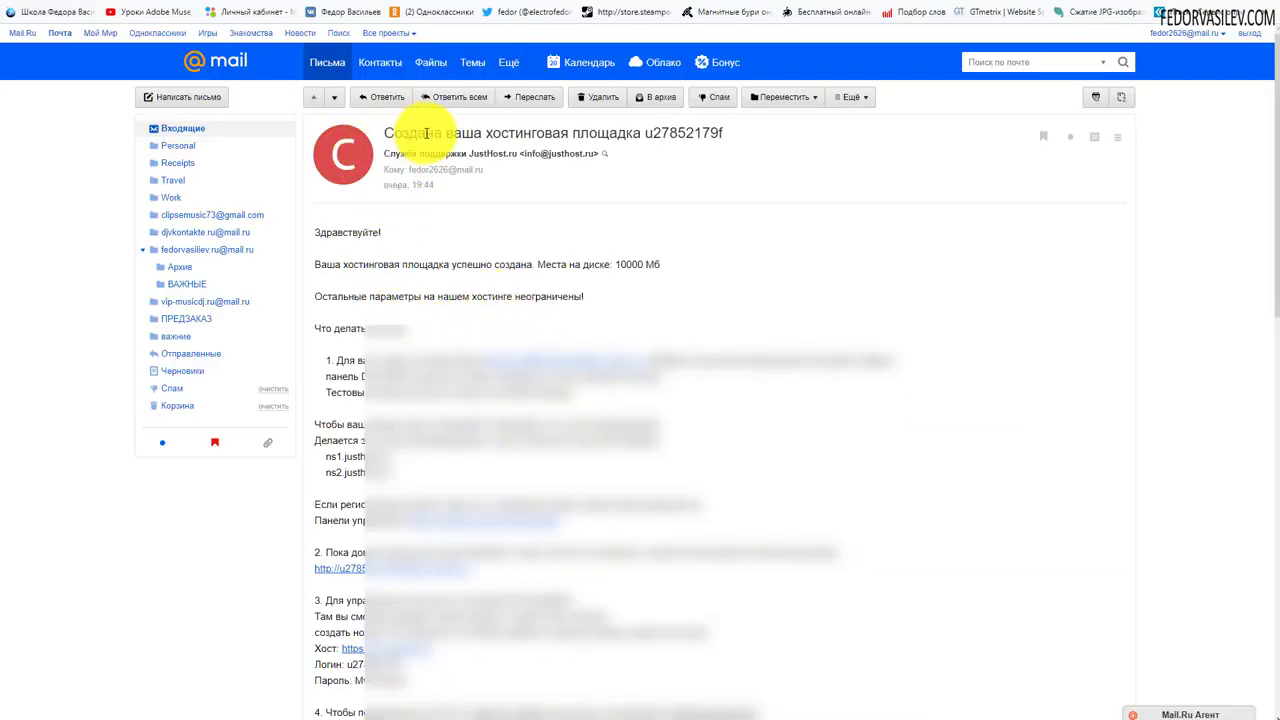
# - Copy the FTP host address from item 4 of the JustHost welcome email
pyautogui.moveTo(459, 133); pyautogui.dragTo(640, 133)
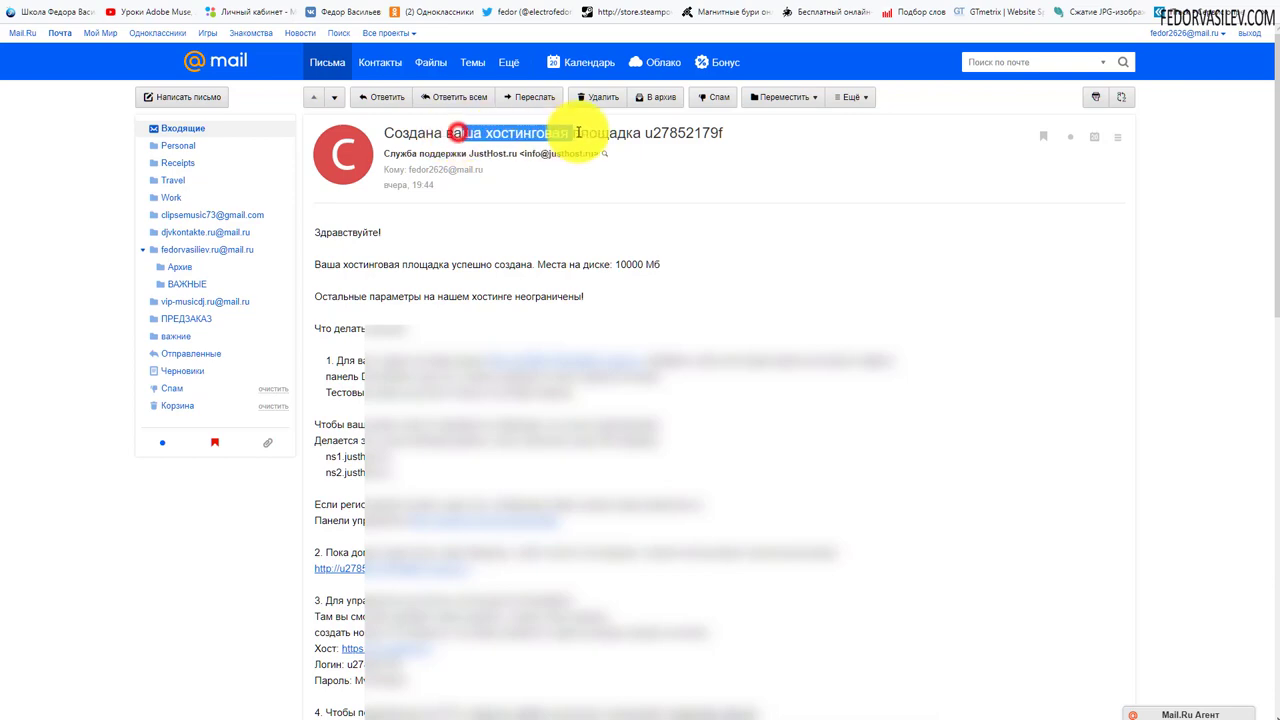
pyautogui.scroll(-4, 860, 160)
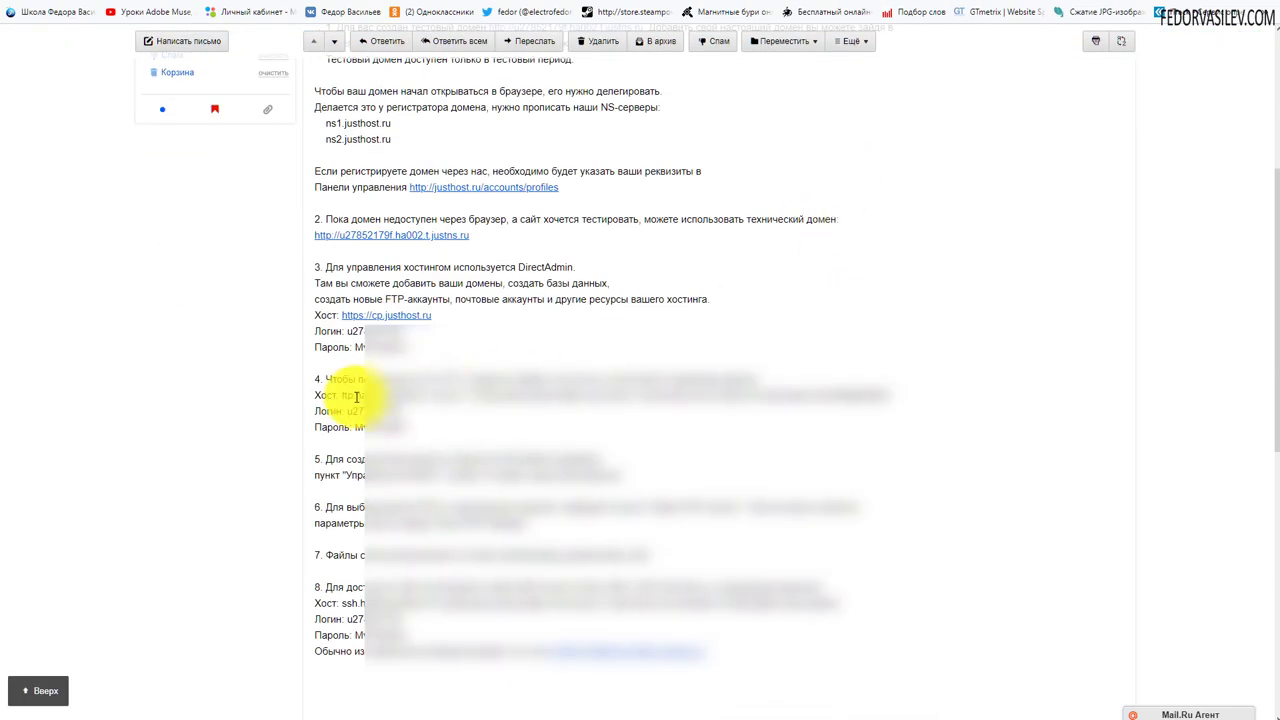
pyautogui.moveTo(328, 380); pyautogui.dragTo(310, 380)
pyautogui.click(405, 435)
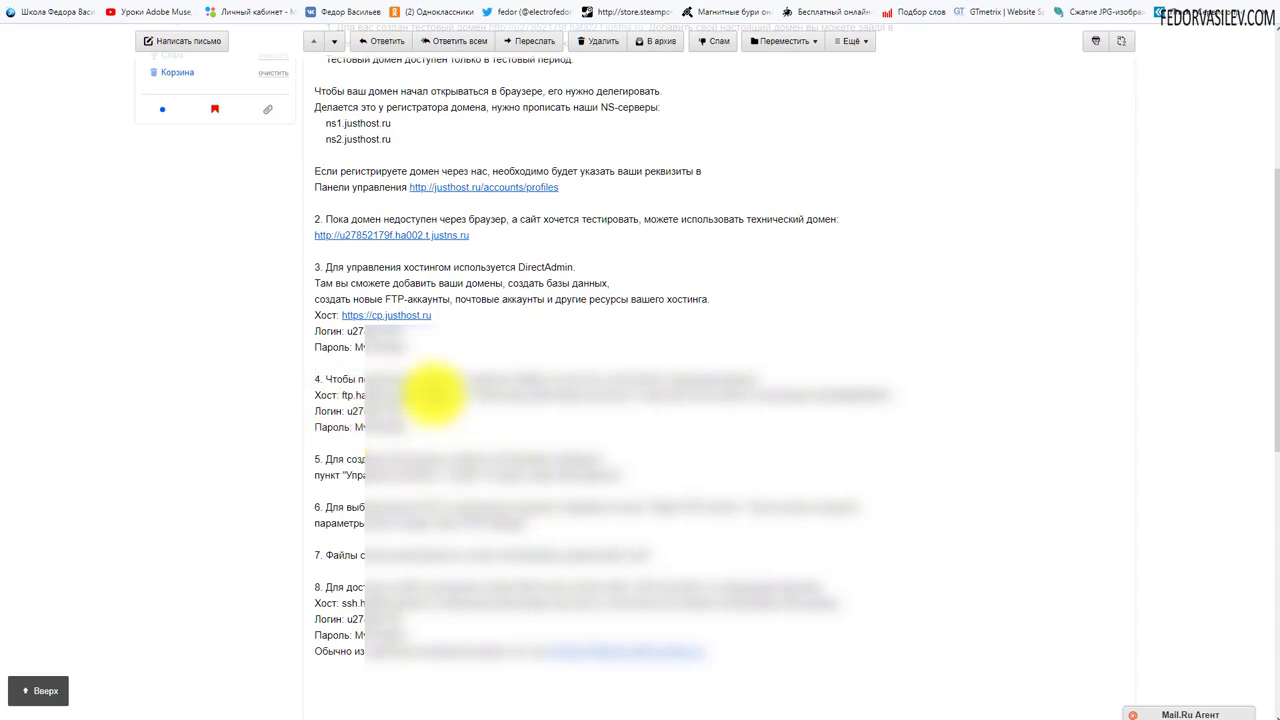
pyautogui.moveTo(430, 395); pyautogui.dragTo(346, 400)
pyautogui.rightClick(342, 400)
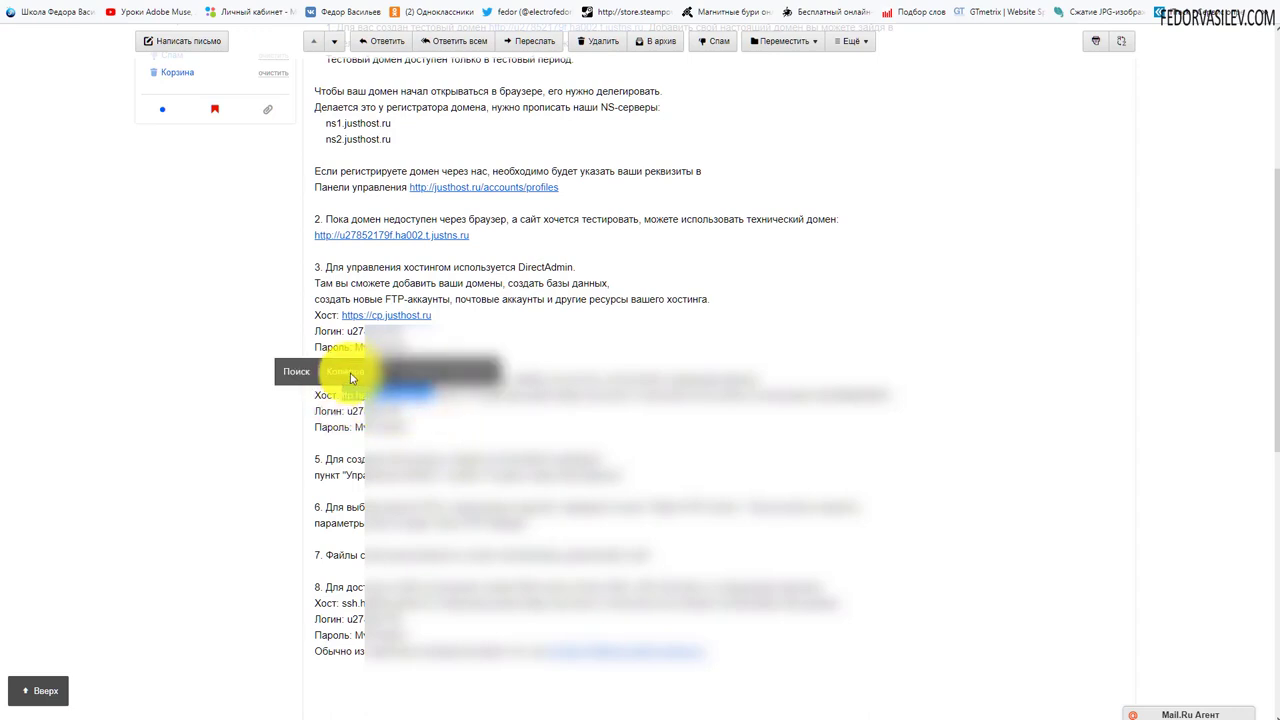
pyautogui.click(348, 364)
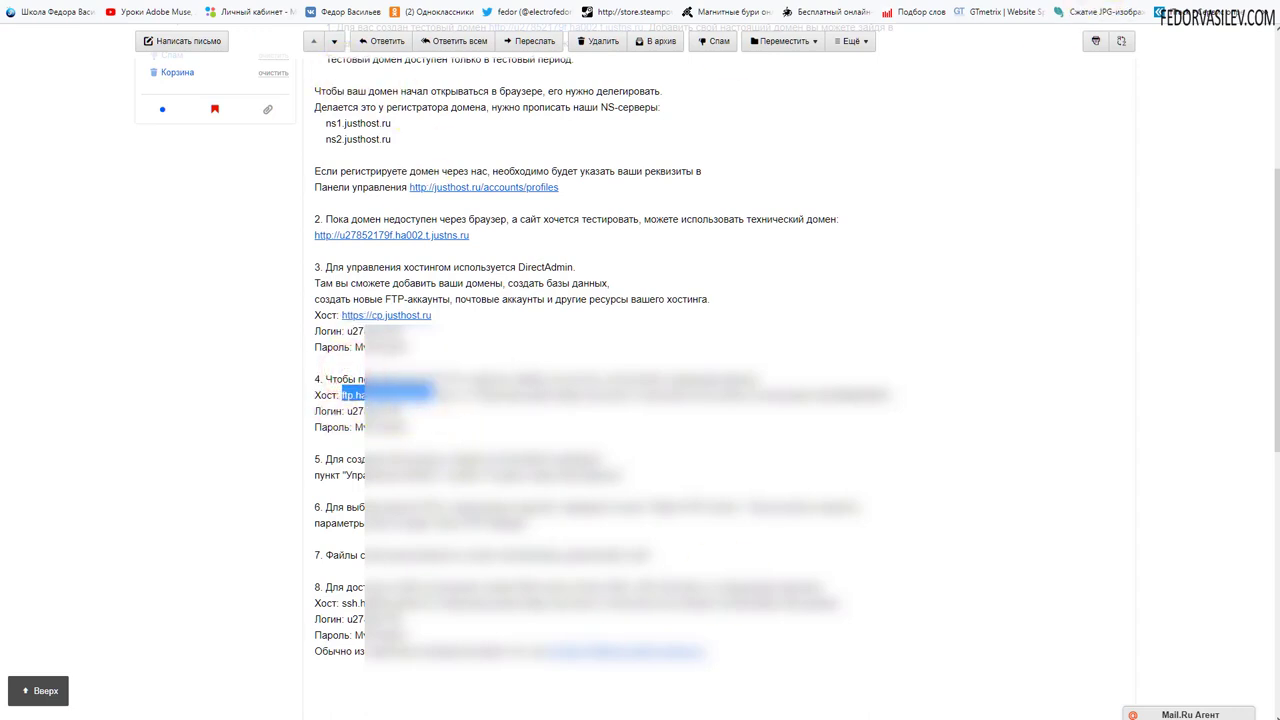
pyautogui.hotkey('alt', 'Tab')
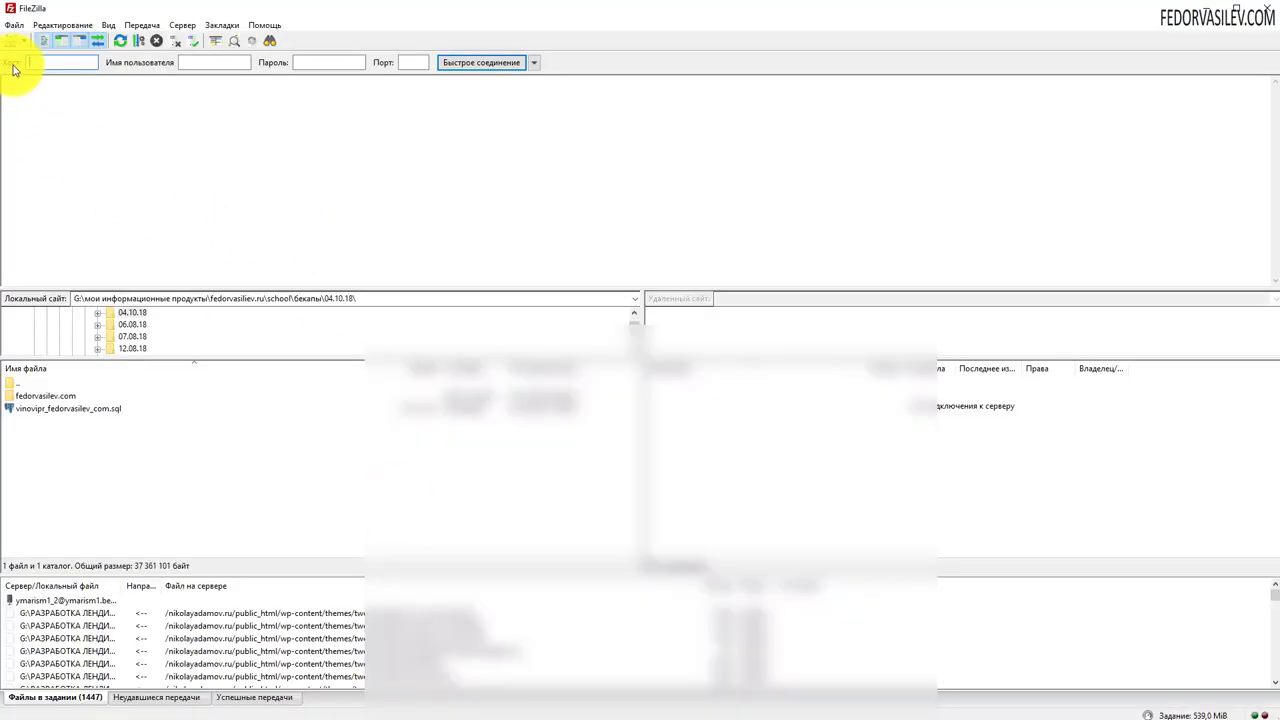
# - Paste the emailed FTP host and login into FileZilla's host and username fields
pyautogui.rightClick(40, 62)
pyautogui.click(84, 120)
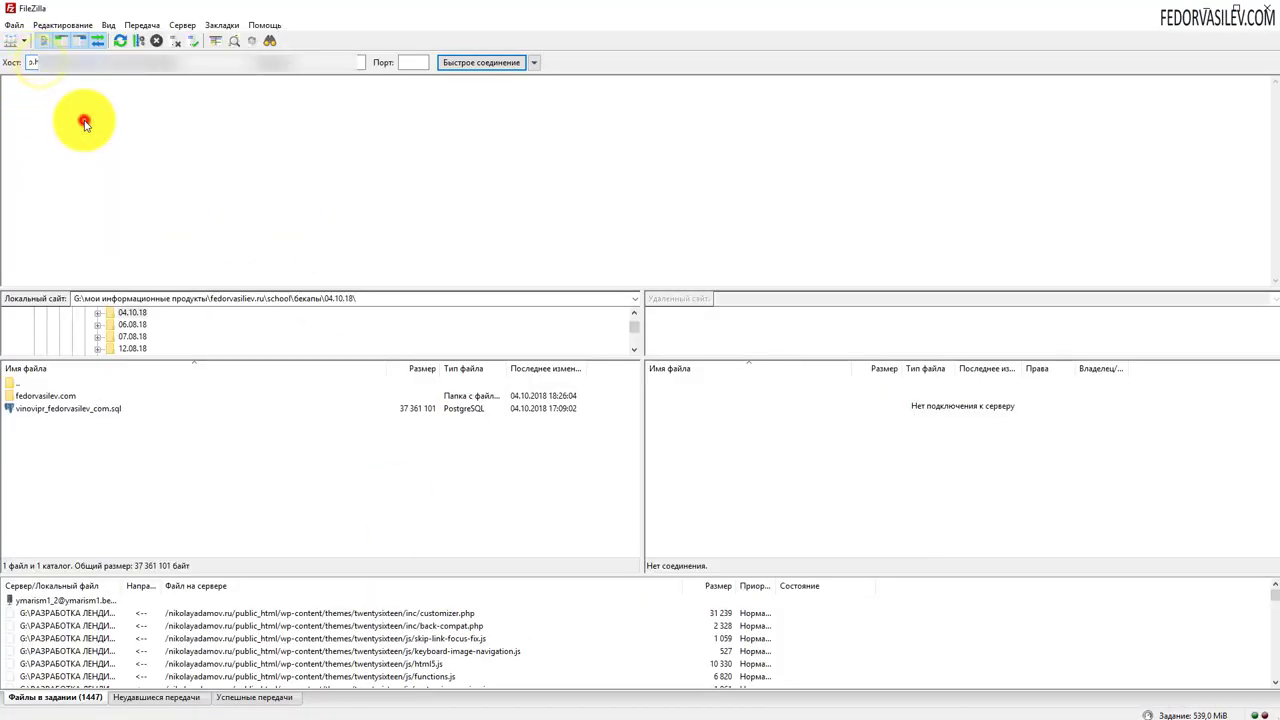
pyautogui.hotkey('alt', 'Tab')
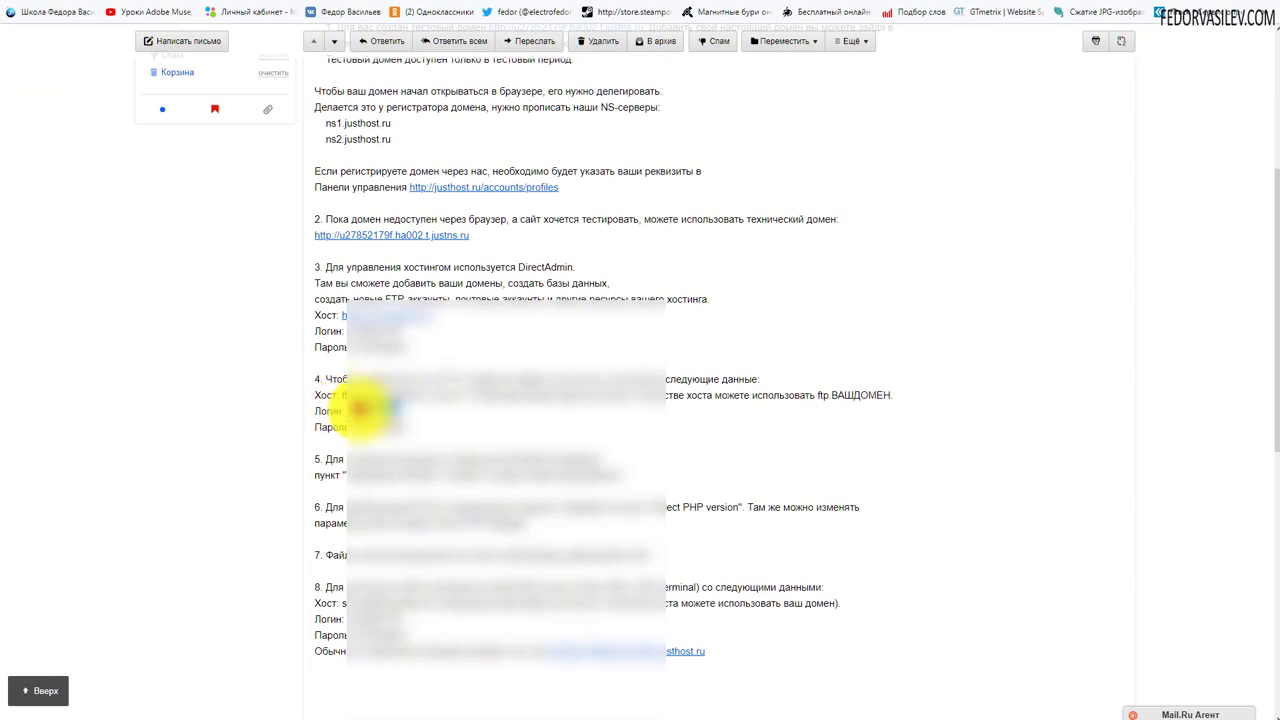
pyautogui.moveTo(358, 410)
pyautogui.mouseDown()
pyautogui.moveTo(408, 408)
pyautogui.moveTo(355, 415)
pyautogui.mouseUp()
pyautogui.click(391, 453)
pyautogui.hotkey('alt', 'Tab')
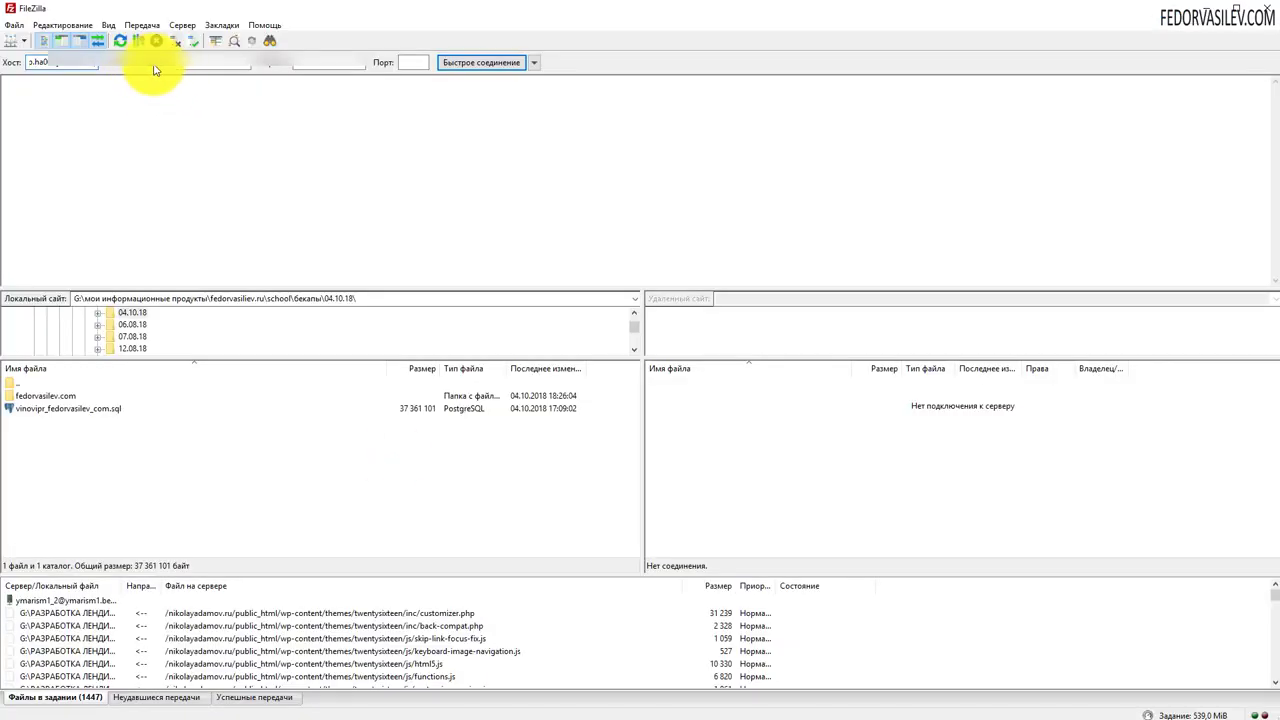
pyautogui.rightClick(195, 67)
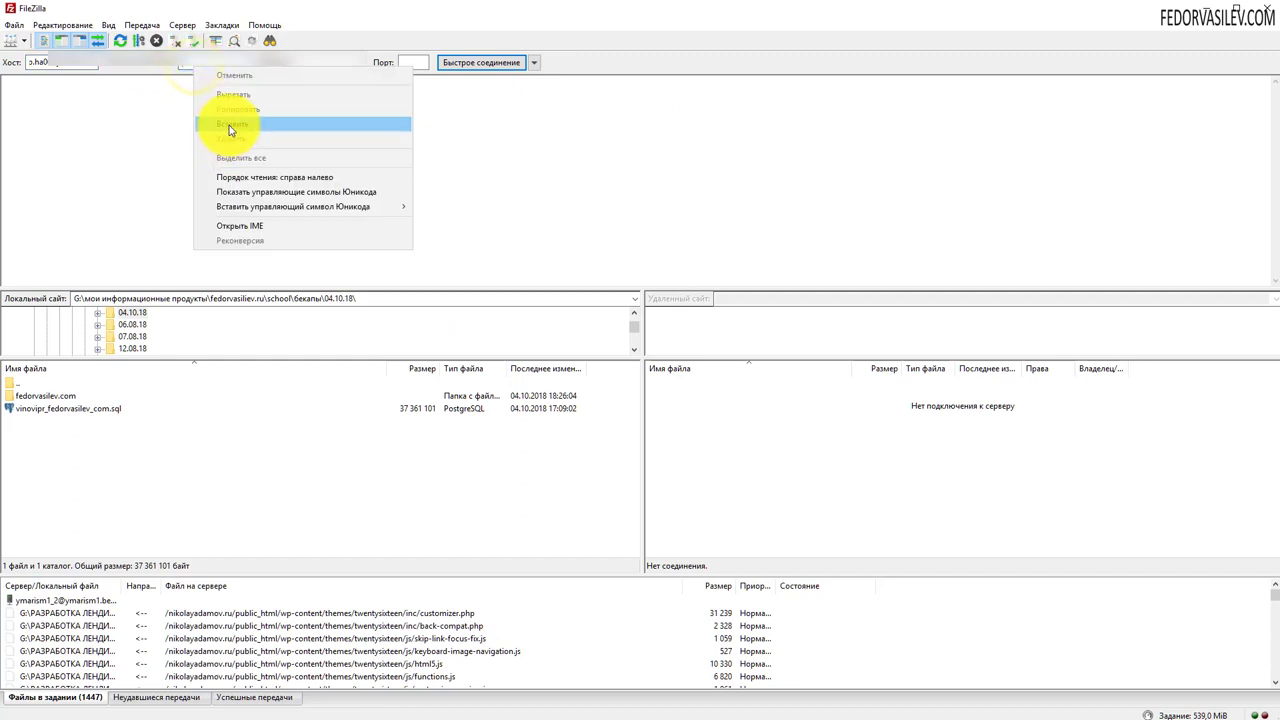
pyautogui.click(229, 123)
# - Paste the FTP password from the email, set port 21 and quick-connect
pyautogui.hotkey('alt', 'Tab')
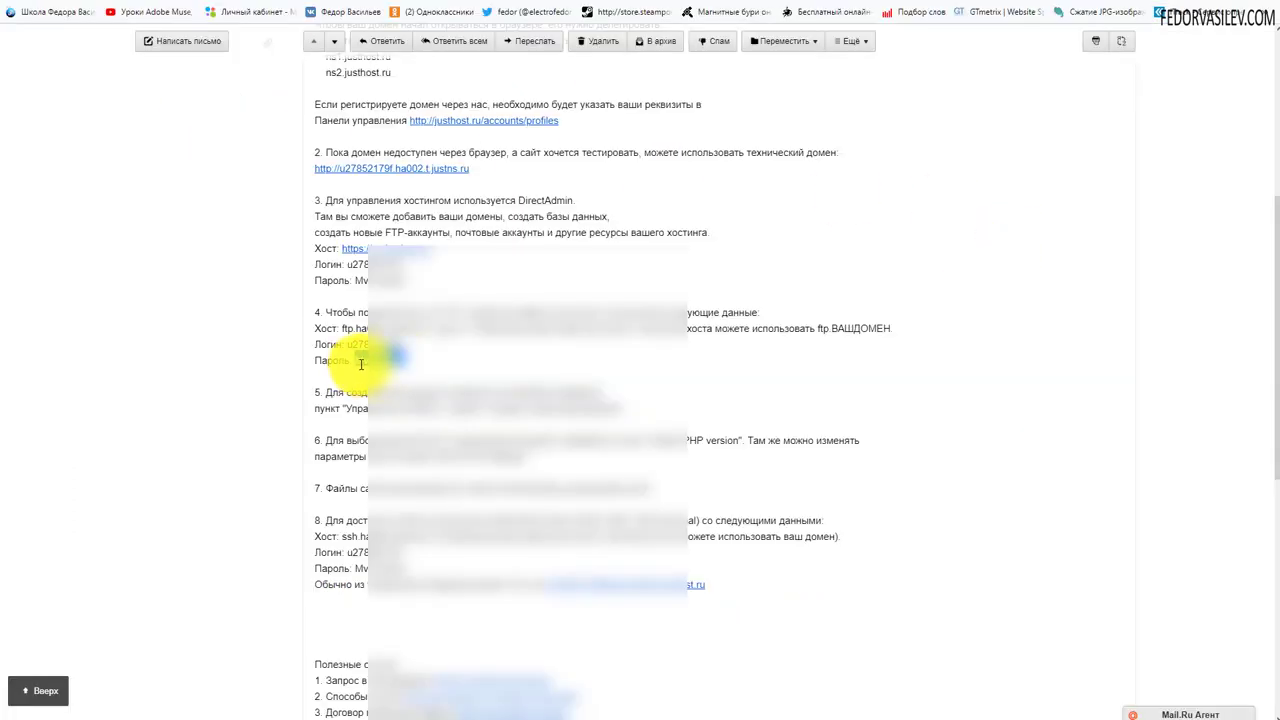
pyautogui.rightClick(300, 345)
pyautogui.click(277, 337)
pyautogui.hotkey('alt', 'Tab')
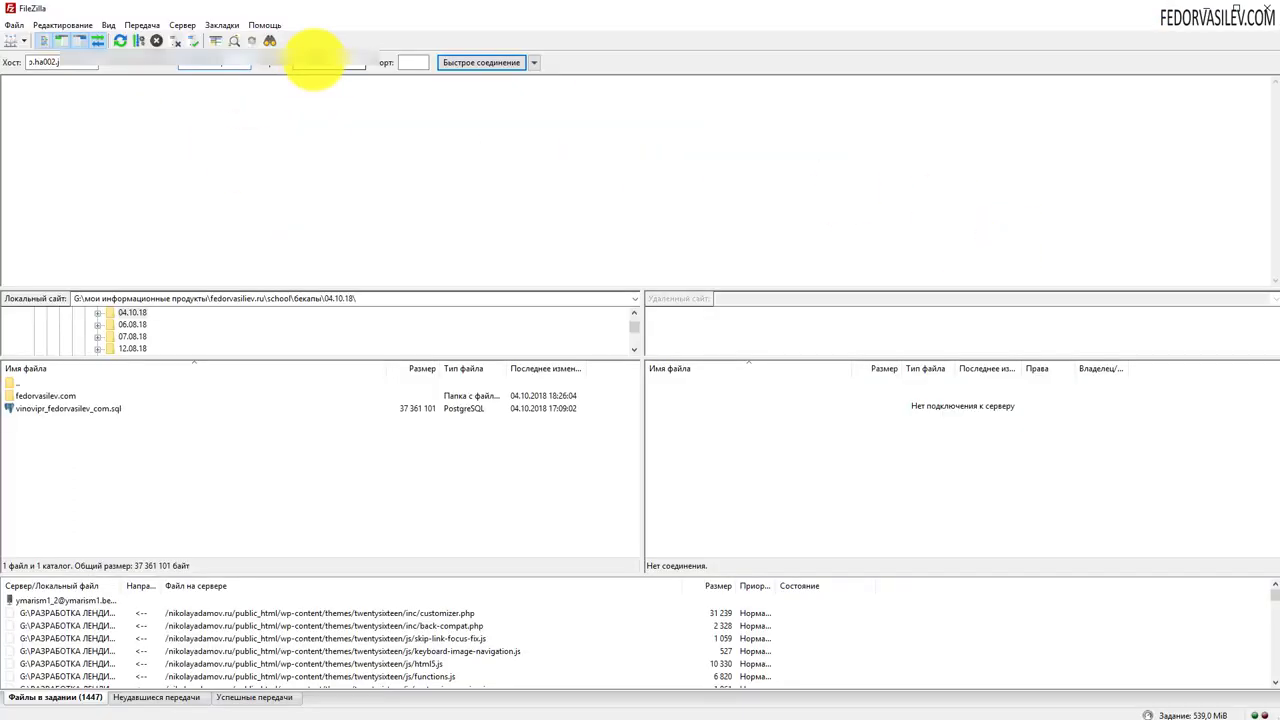
pyautogui.rightClick(314, 60)
pyautogui.click(343, 116)
pyautogui.click(409, 62)
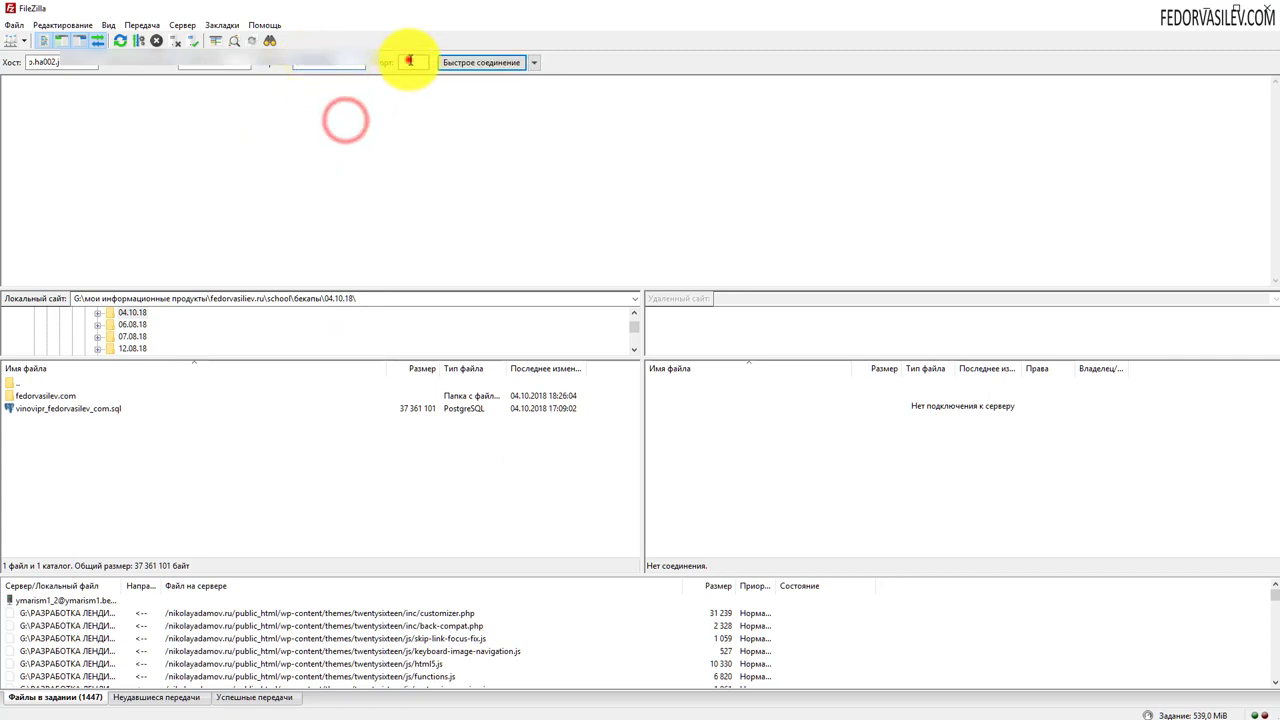
pyautogui.write('21')
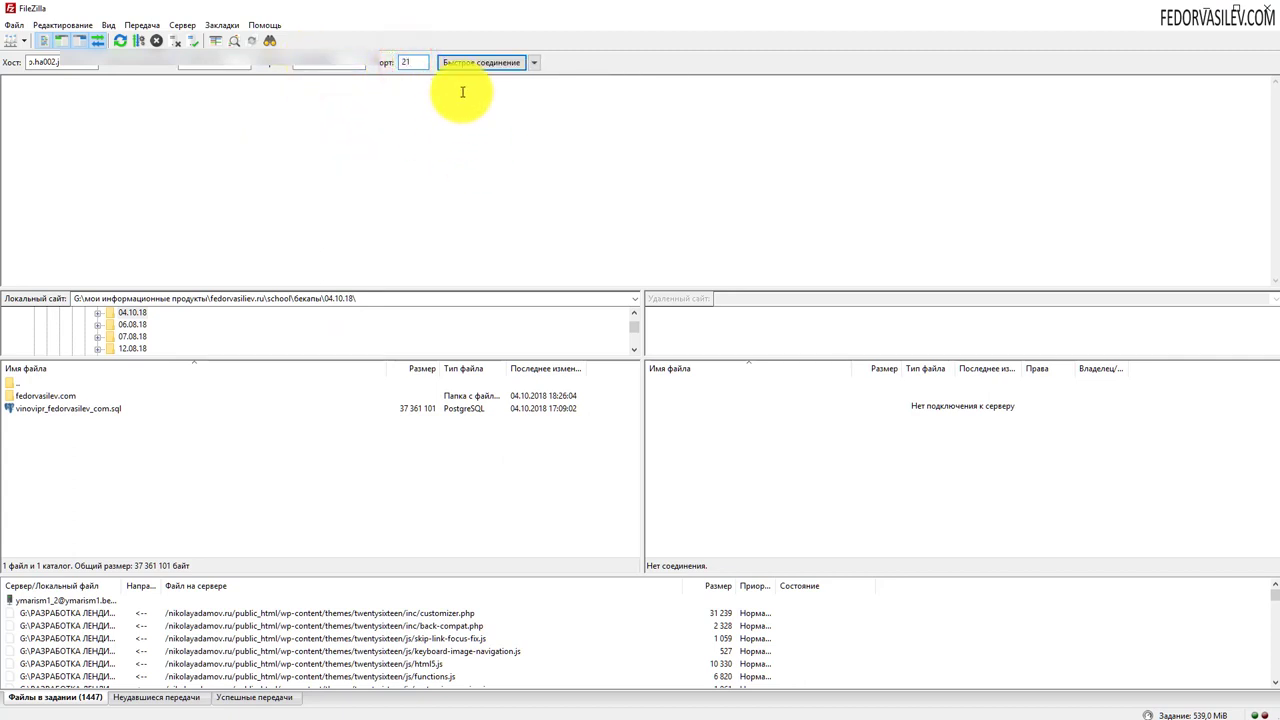
pyautogui.click(478, 64)
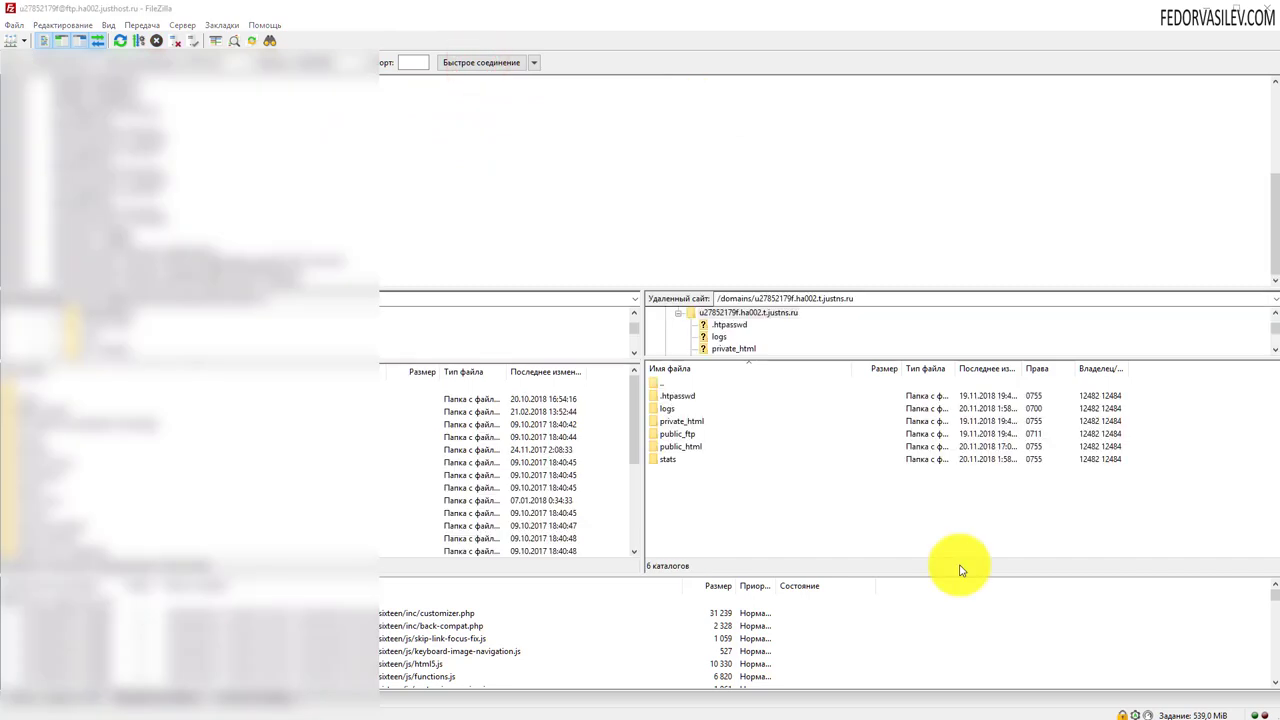
# - Upload Joomla_3.9.0-Stable-Full_Package.zip from the local Joomla 3.0 folder into remote public_html
pyautogui.moveTo(636, 555)
pyautogui.mouseDown()
pyautogui.moveTo(654, 369)
pyautogui.moveTo(1066, 360)
pyautogui.moveTo(1242, 567)
pyautogui.mouseUp()
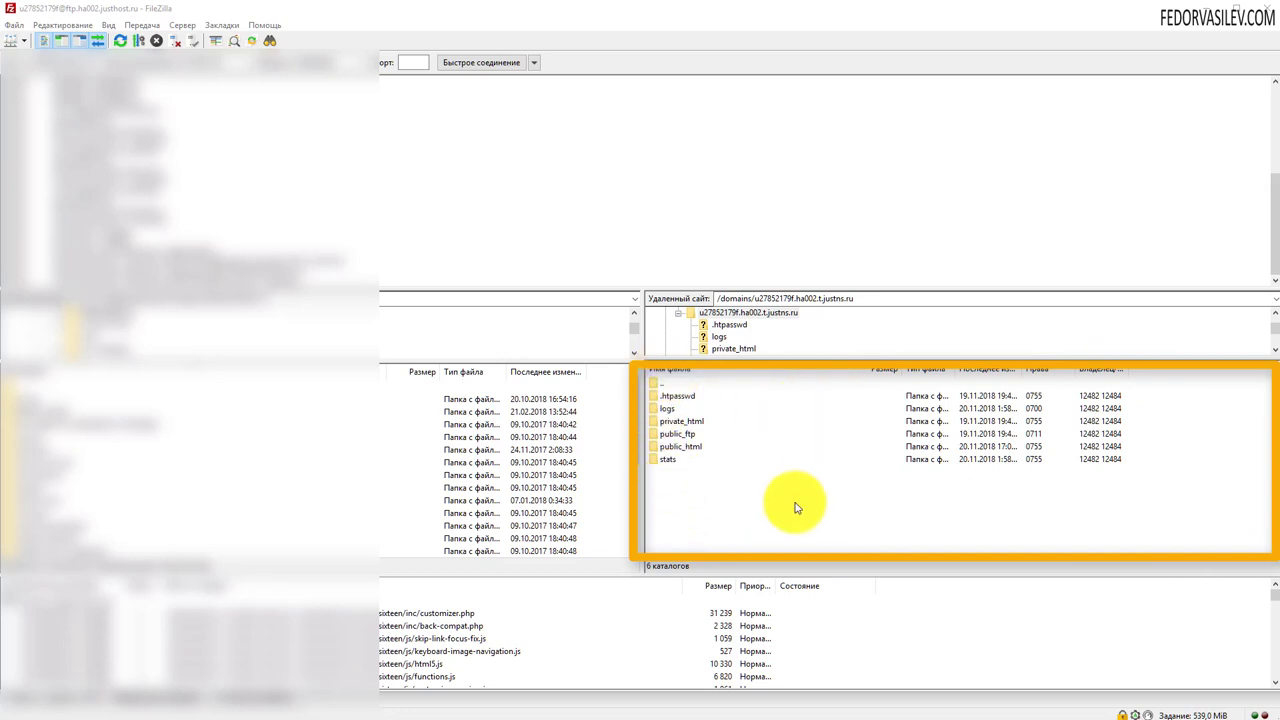
pyautogui.press('Escape')
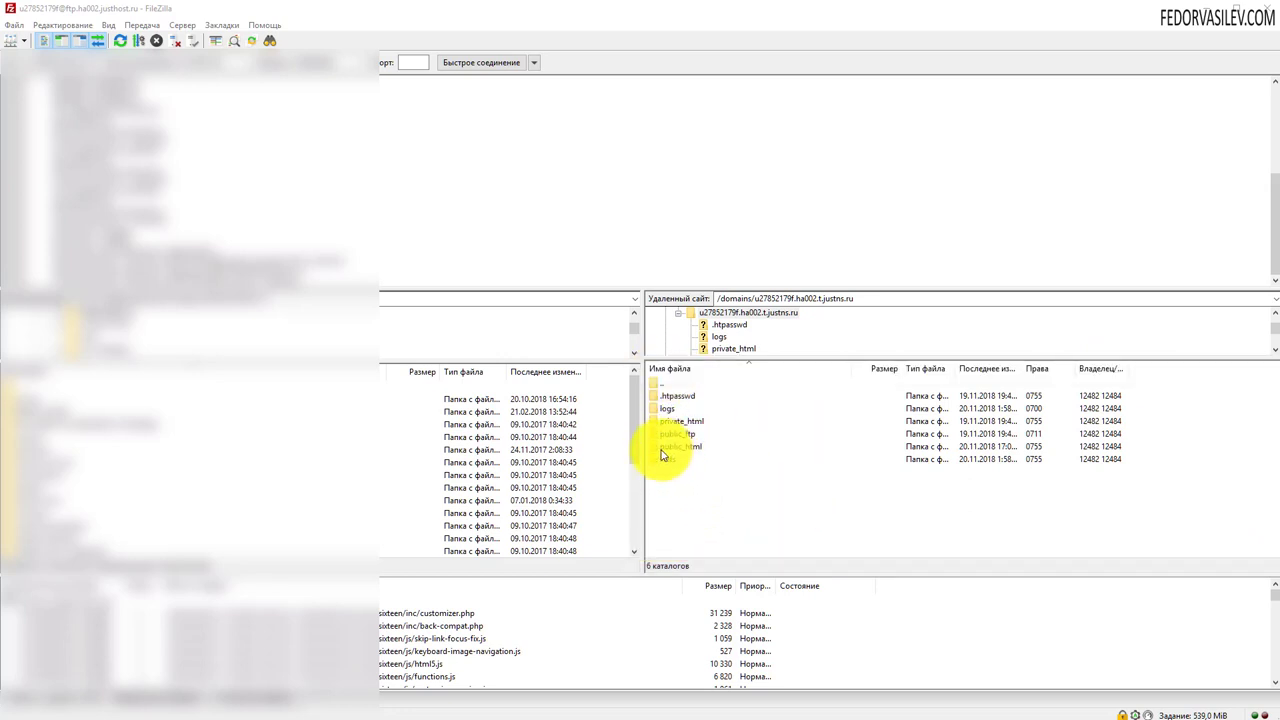
pyautogui.doubleClick(661, 449)
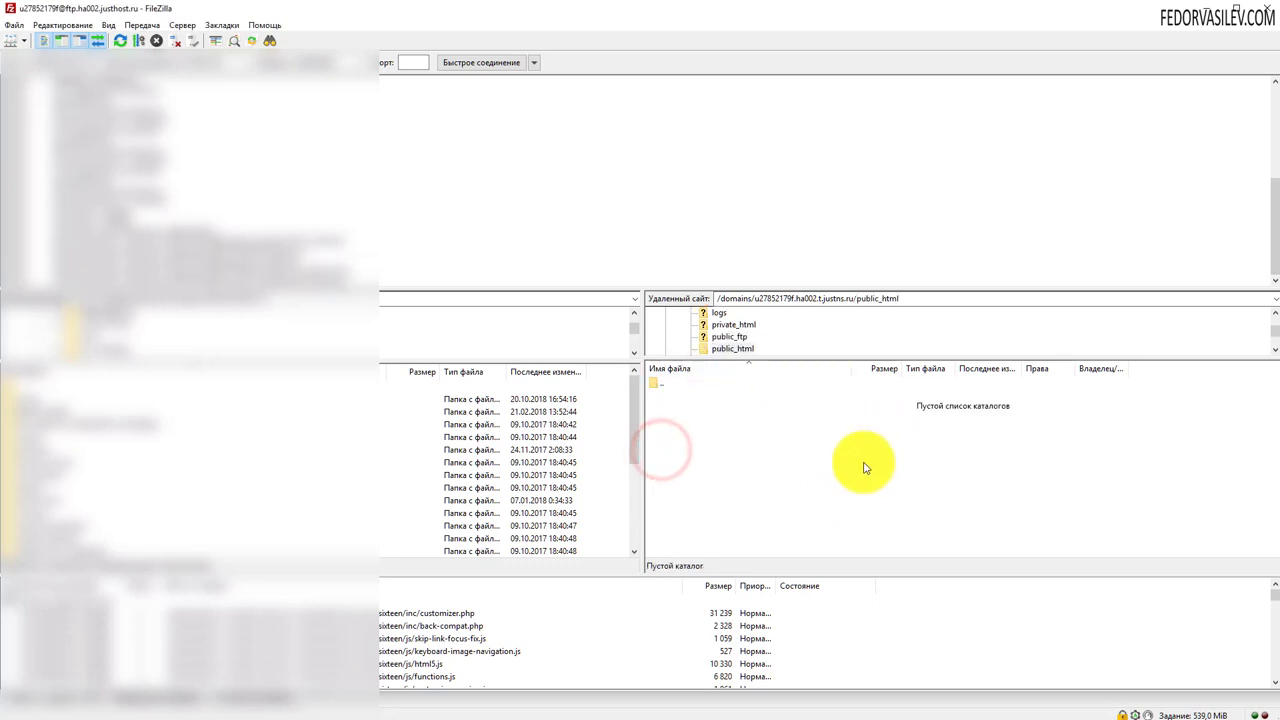
pyautogui.hotkey('alt', 'Tab')
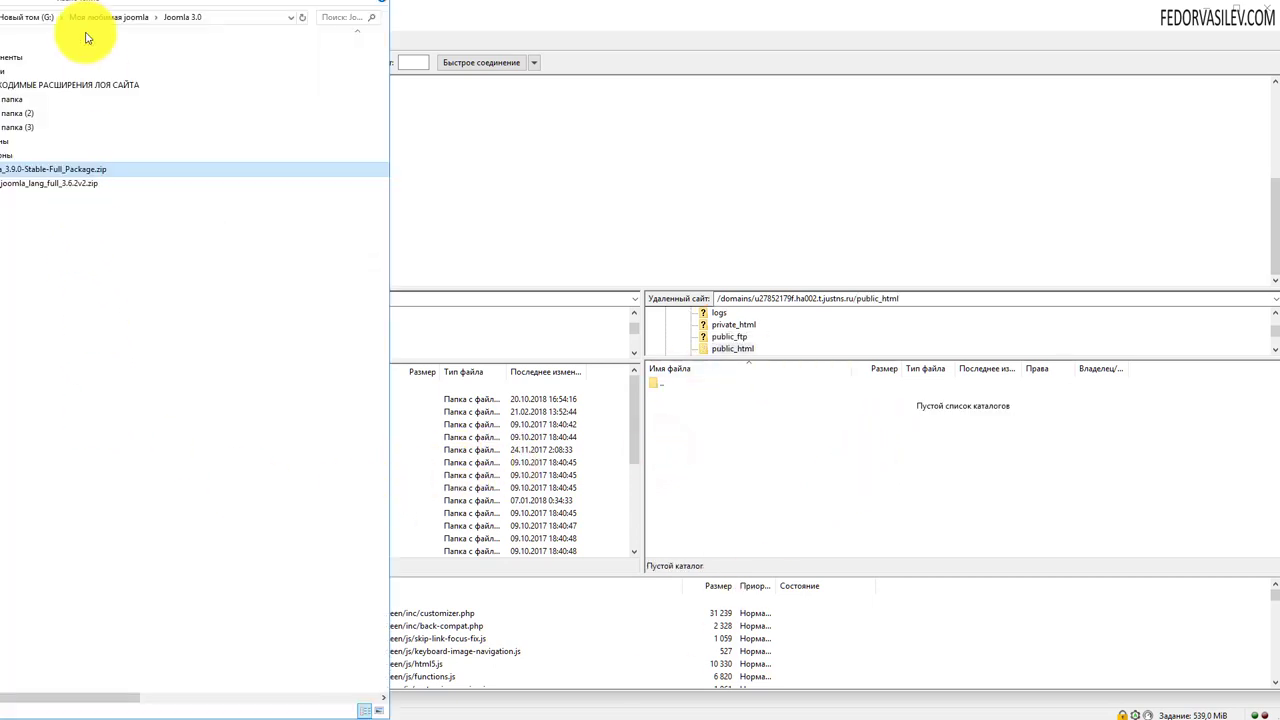
pyautogui.moveTo(18, 10); pyautogui.dragTo(38, 46)
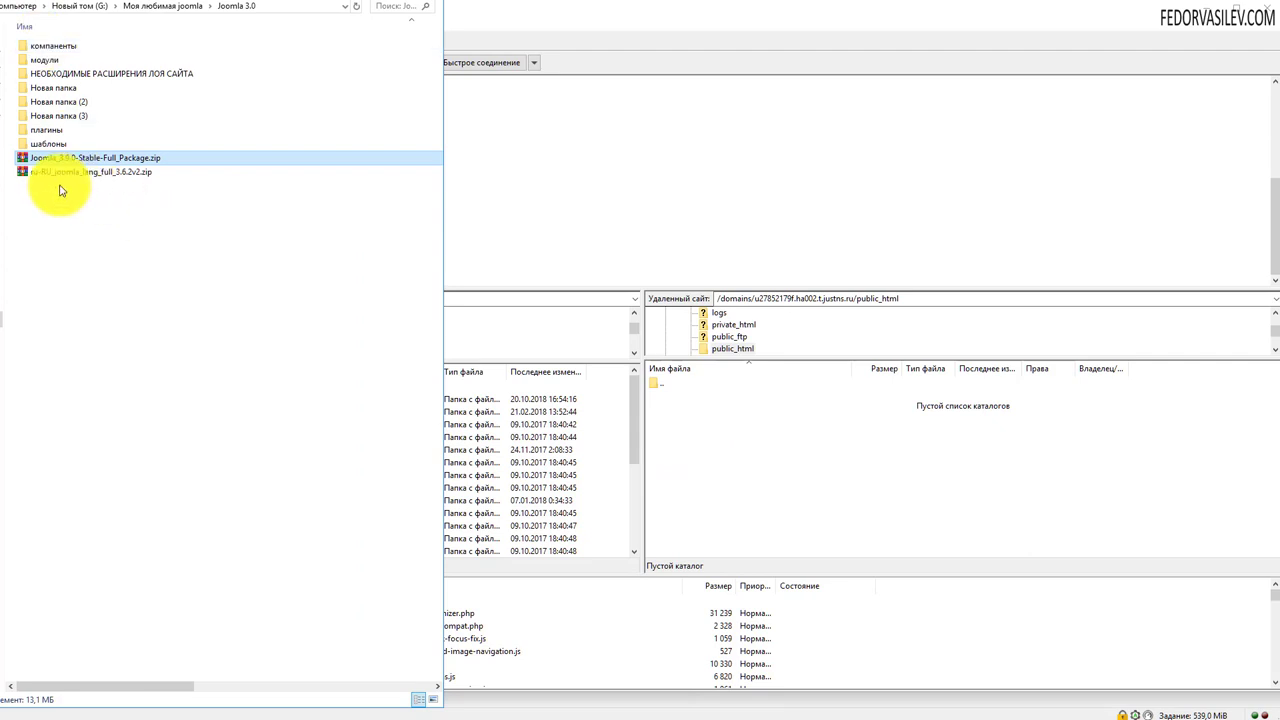
pyautogui.moveTo(55, 163); pyautogui.dragTo(708, 385)
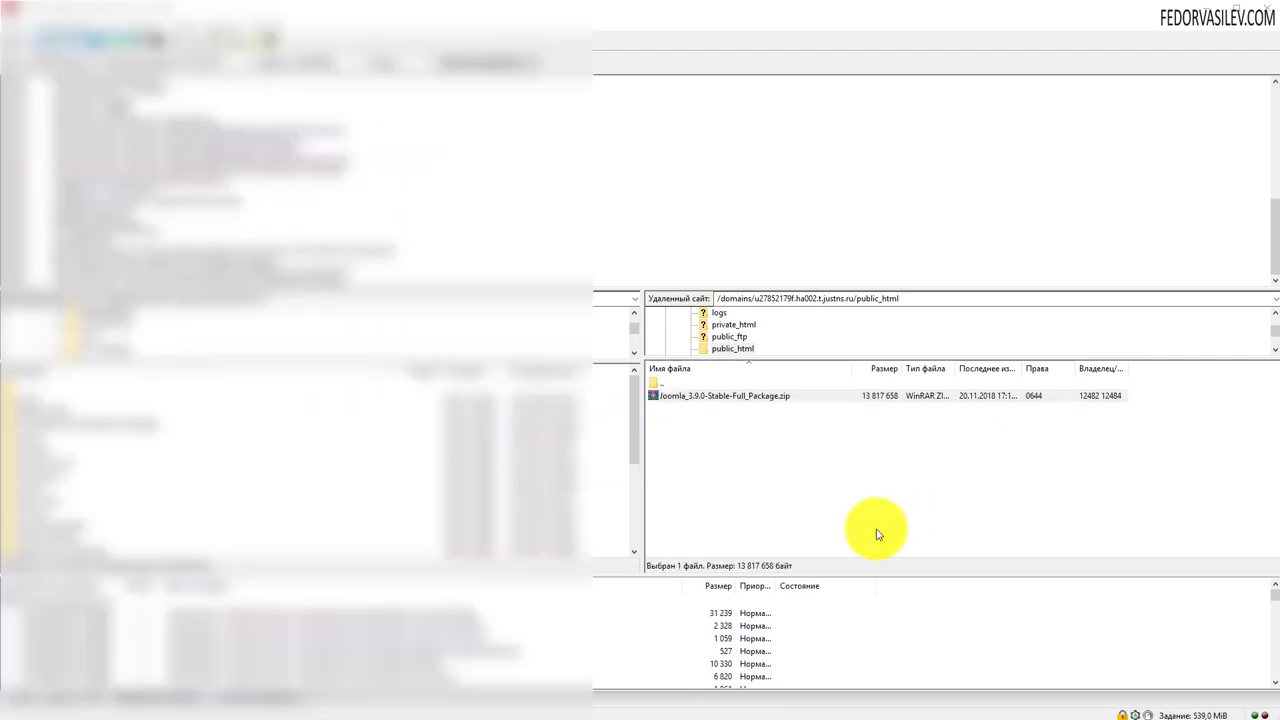
# - Unpack Joomla_3.9.0-Stable-Full_Package.zip into public_html from the file manager's extract page
pyautogui.click(691, 400)
pyautogui.click(828, 430)
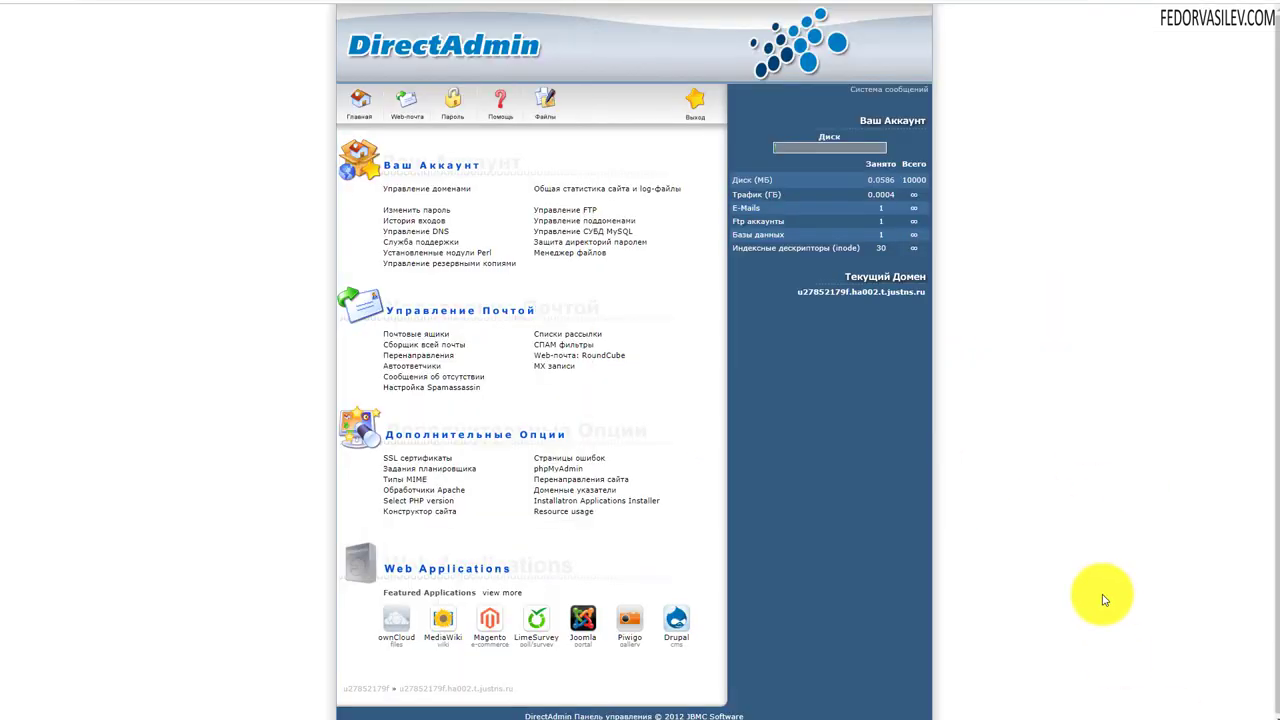
pyautogui.click(540, 104)
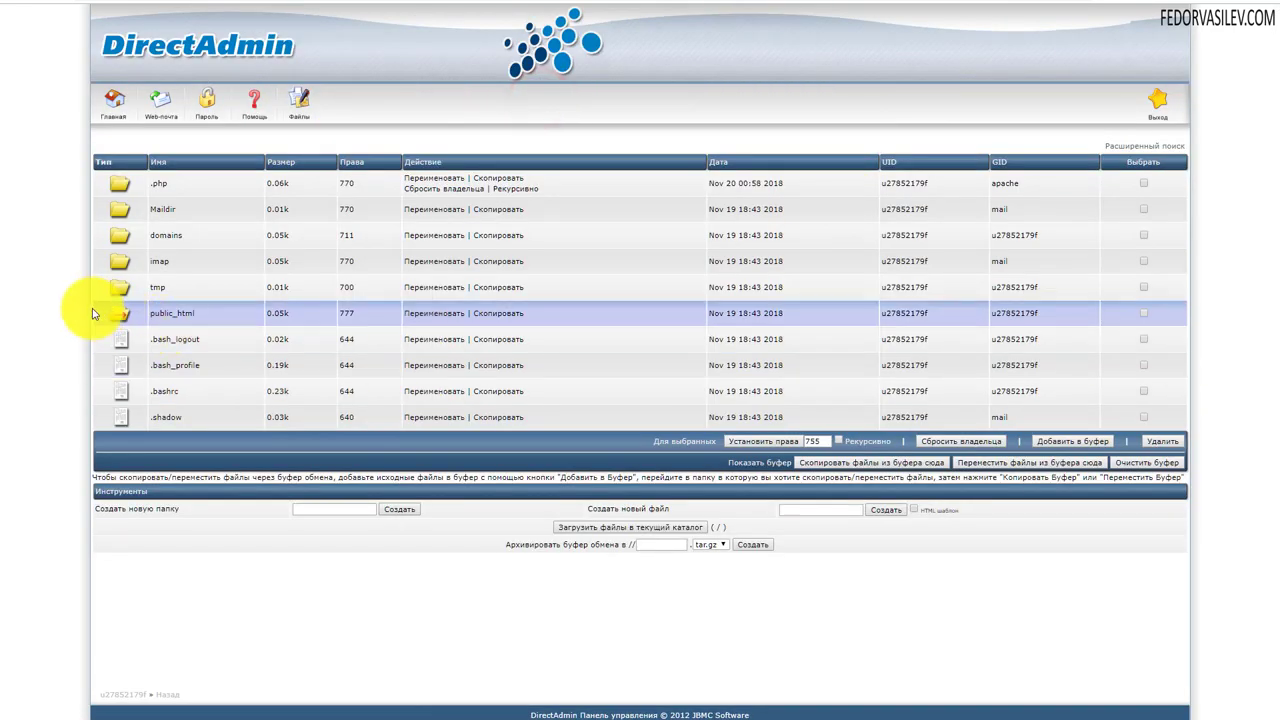
pyautogui.click(167, 315)
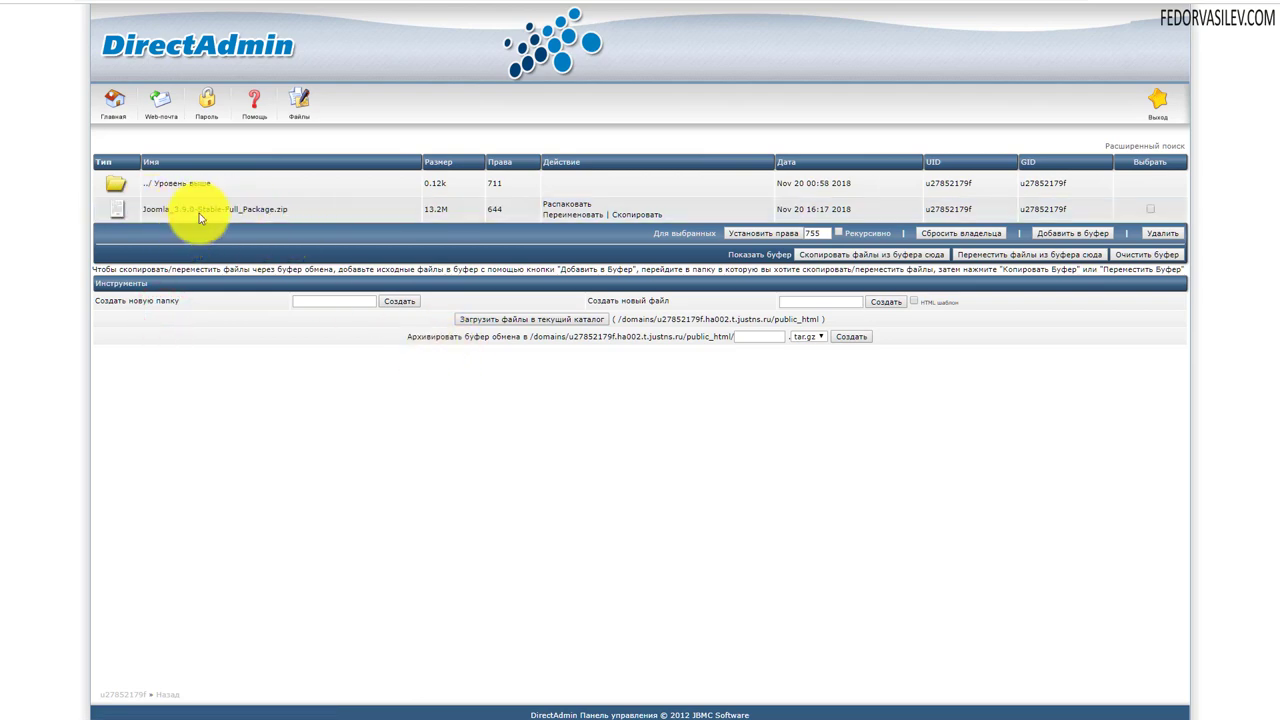
pyautogui.click(573, 207)
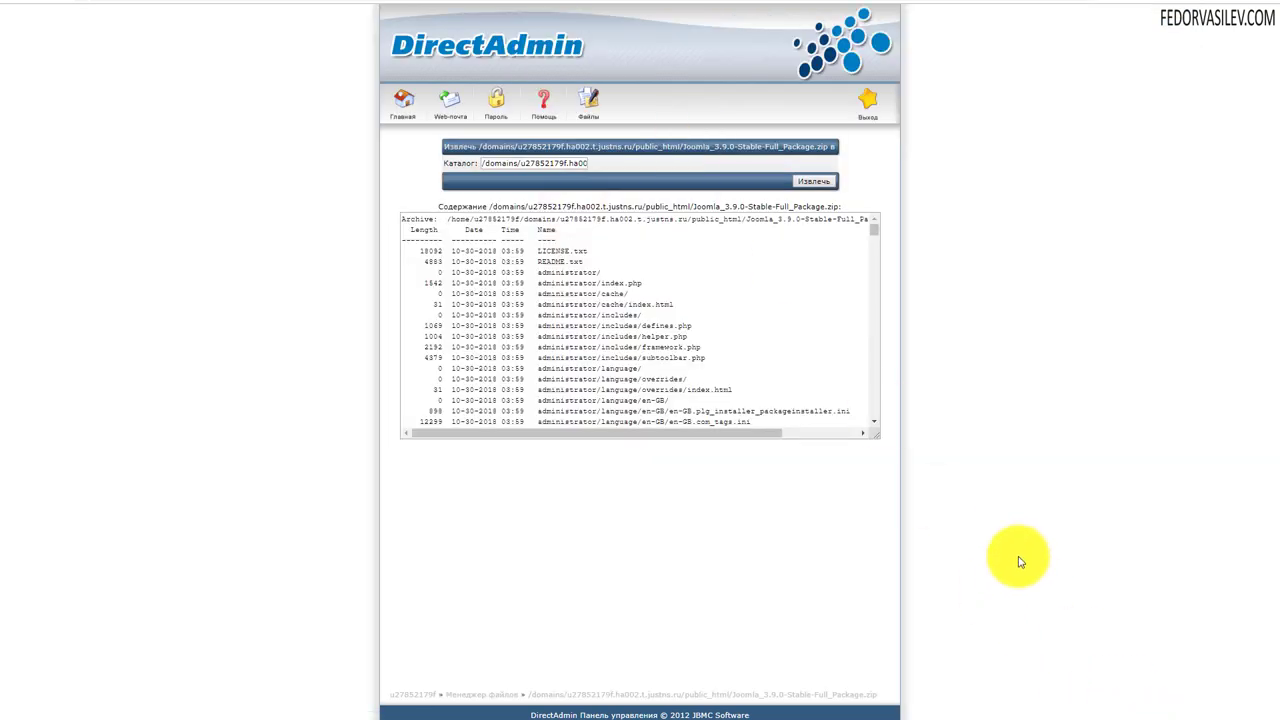
pyautogui.click(816, 183)
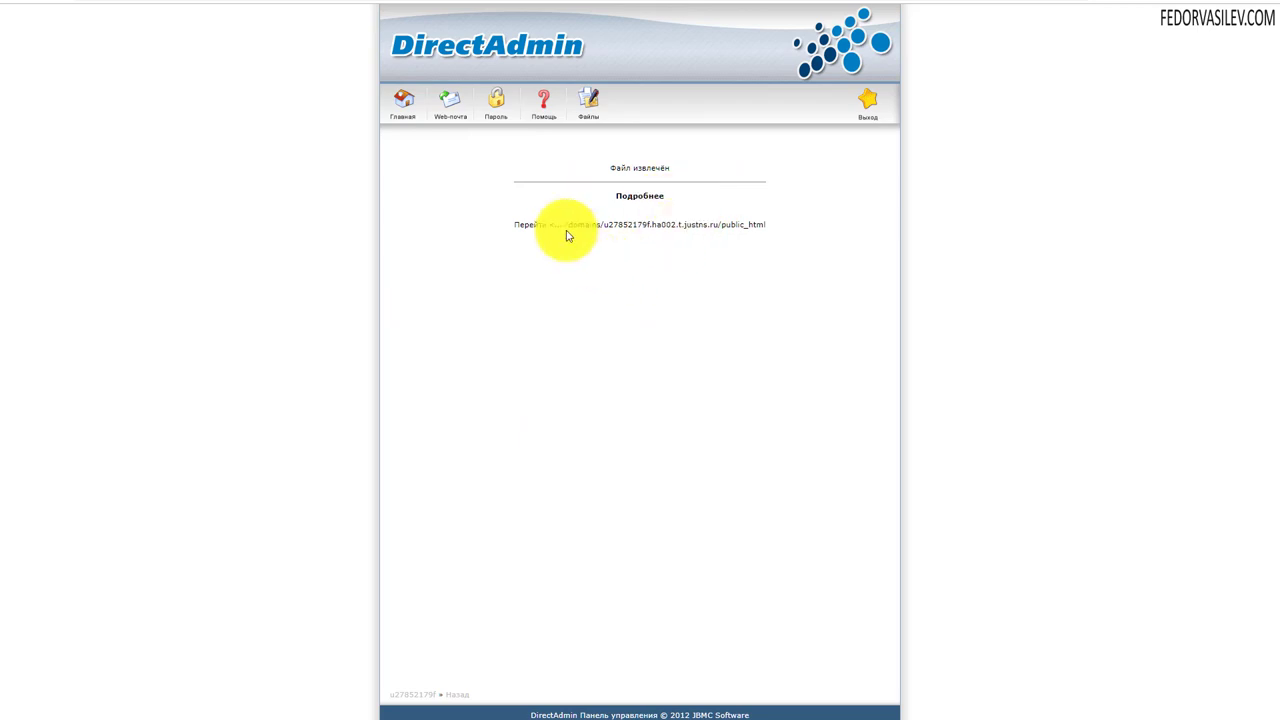
pyautogui.click(712, 228)
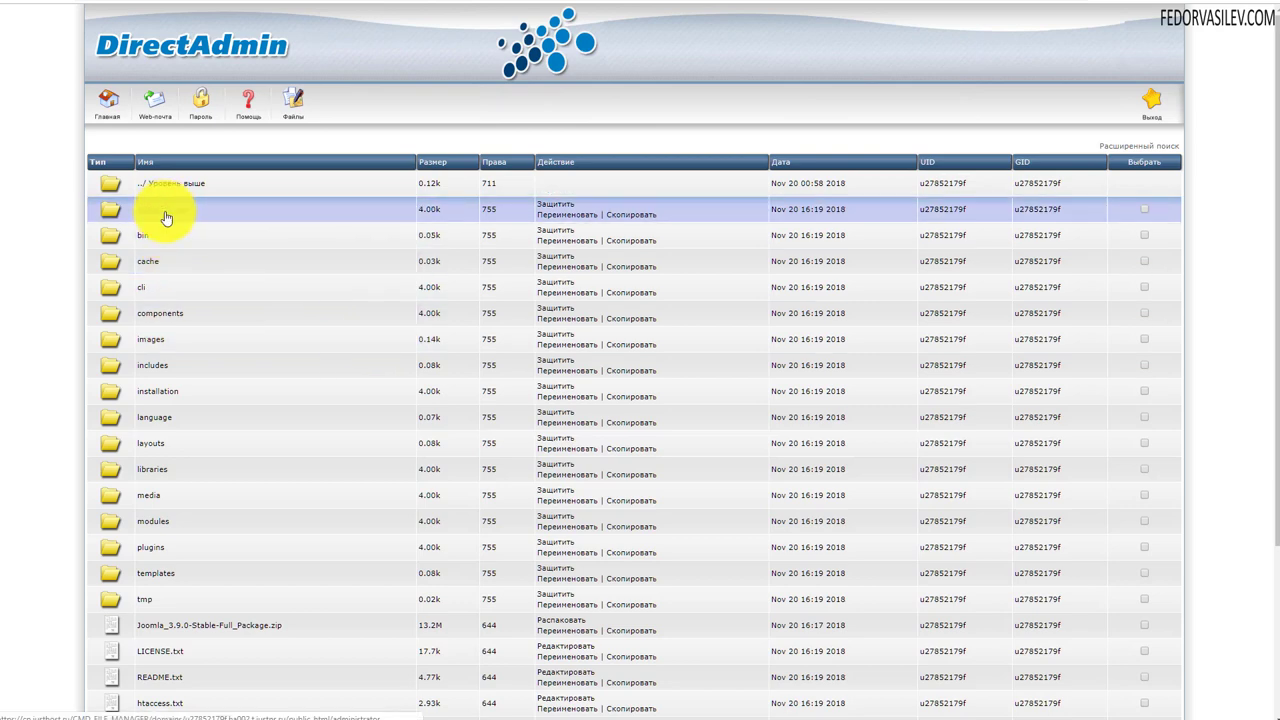
# - Remove Joomla_3.9.0-Stable-Full_Package.zip from public_html and confirm the deletion
pyautogui.scroll(-1, 147, 230)
pyautogui.scroll(-2, 147, 230)
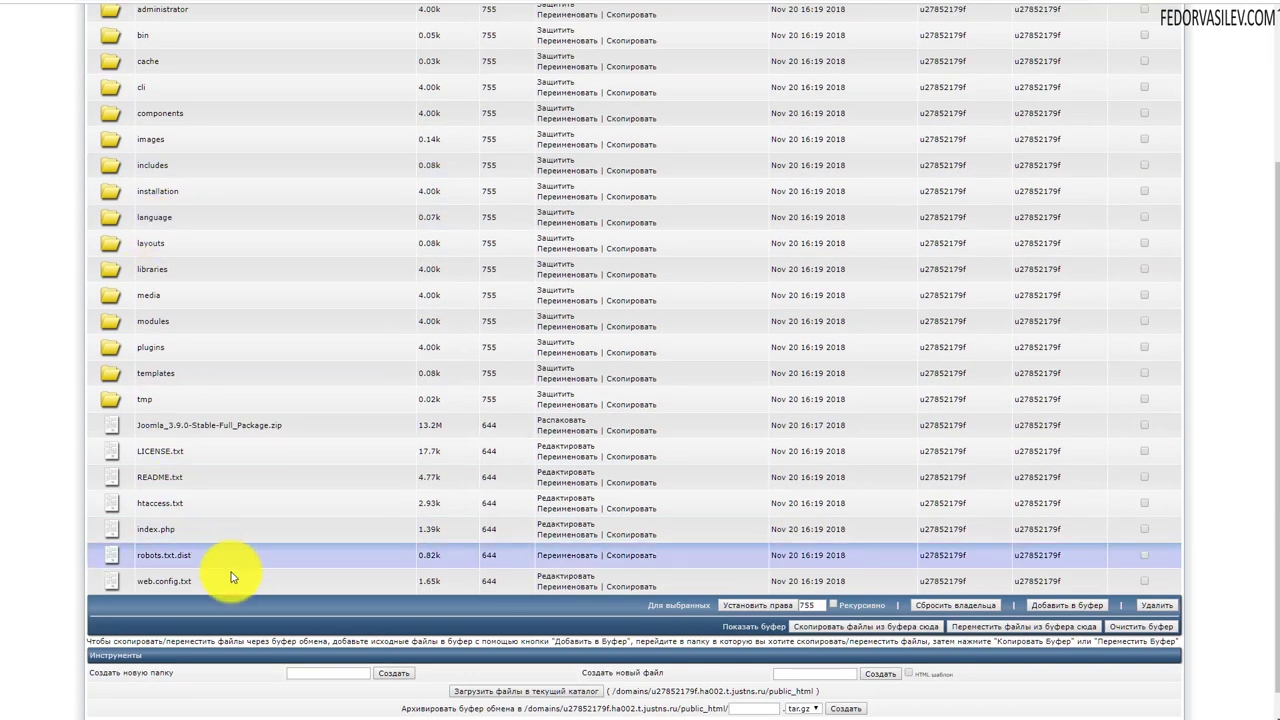
pyautogui.scroll(3, 231, 578)
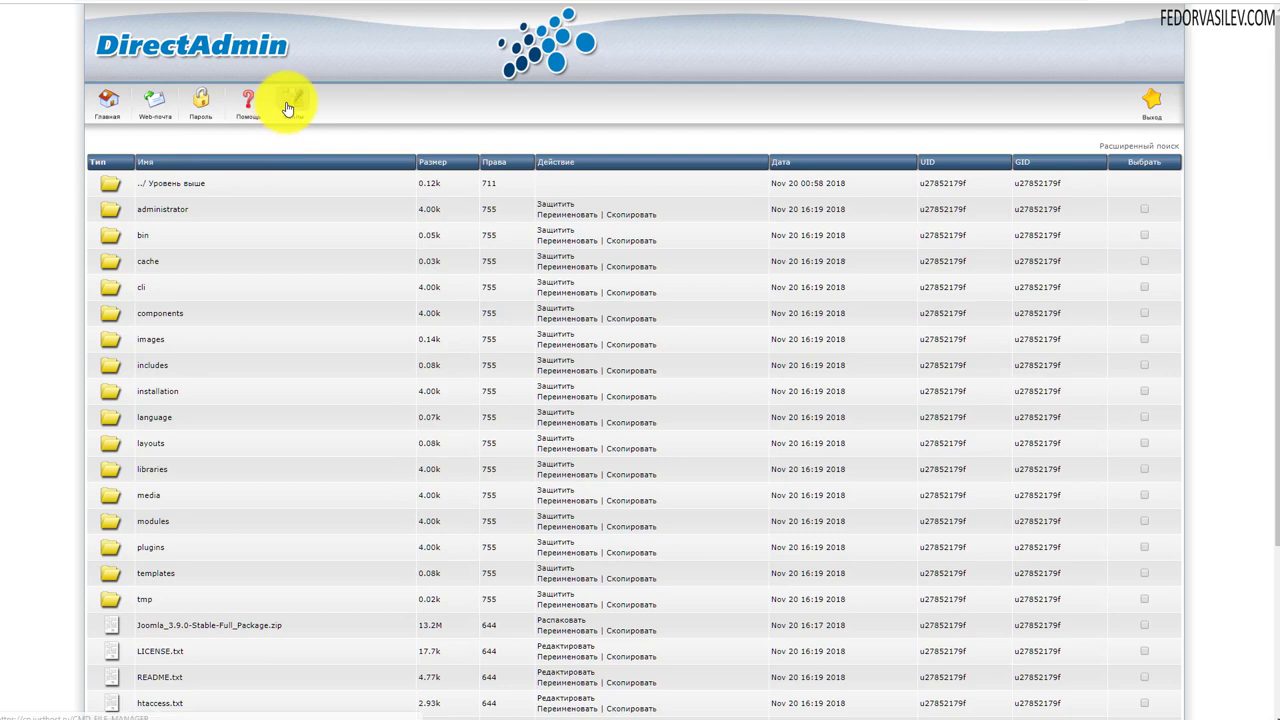
pyautogui.click(287, 105)
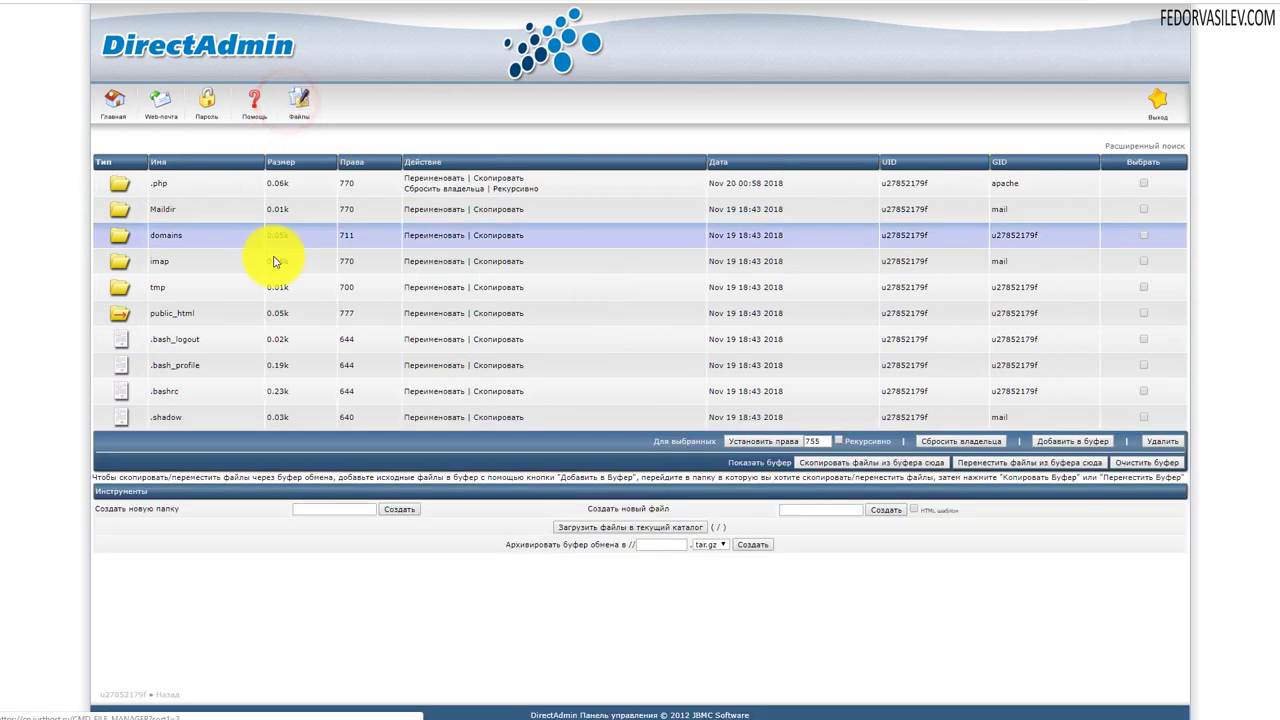
pyautogui.click(166, 318)
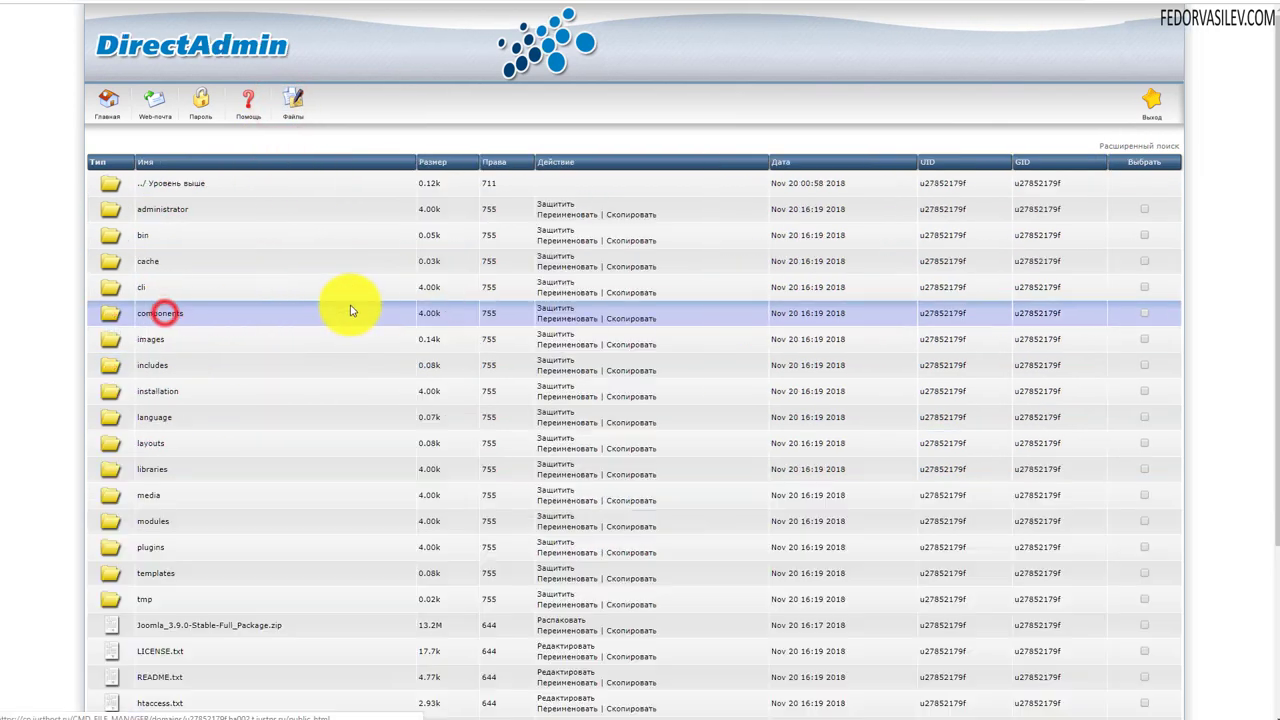
pyautogui.scroll(-2, 160, 230)
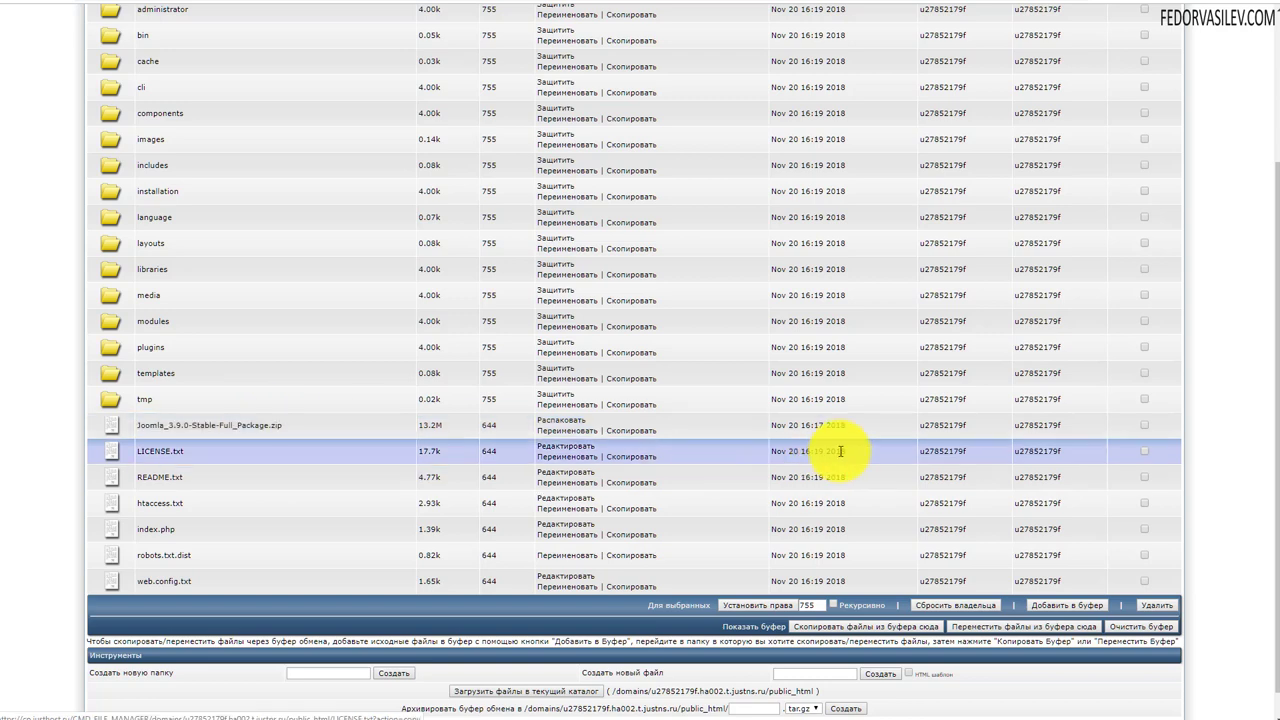
pyautogui.click(1145, 426)
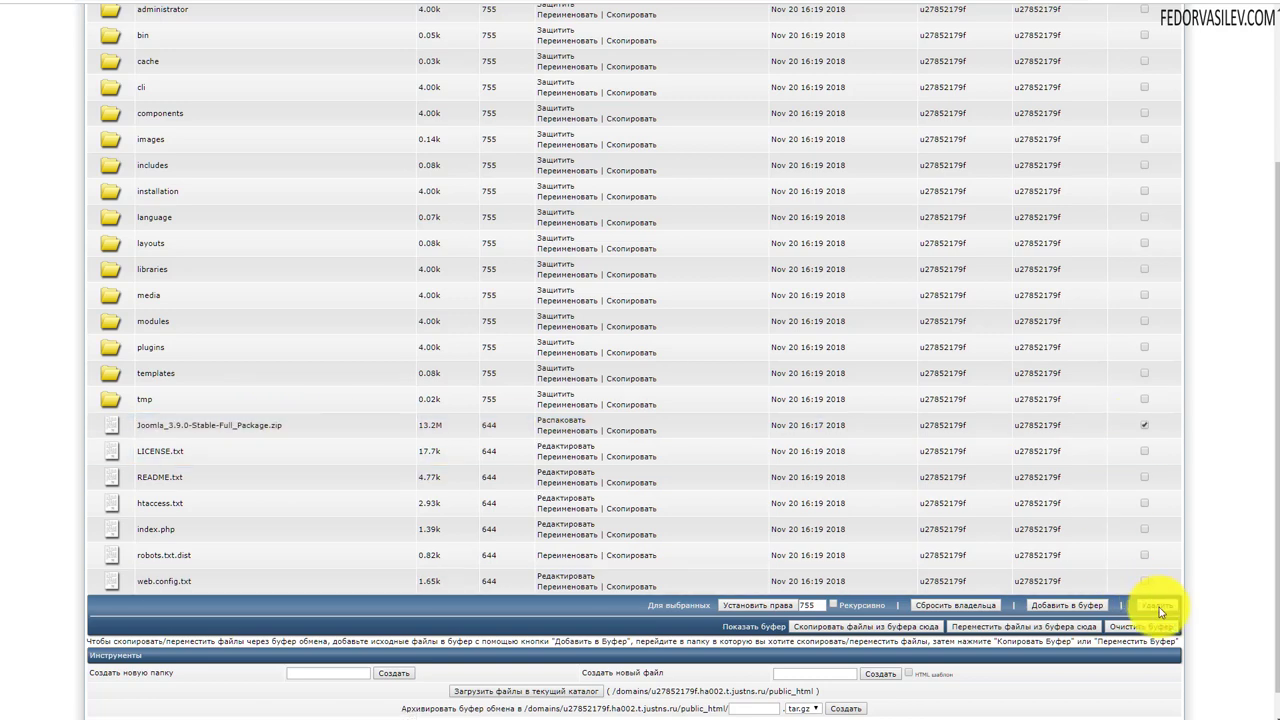
pyautogui.click(1157, 605)
pyautogui.click(697, 67)
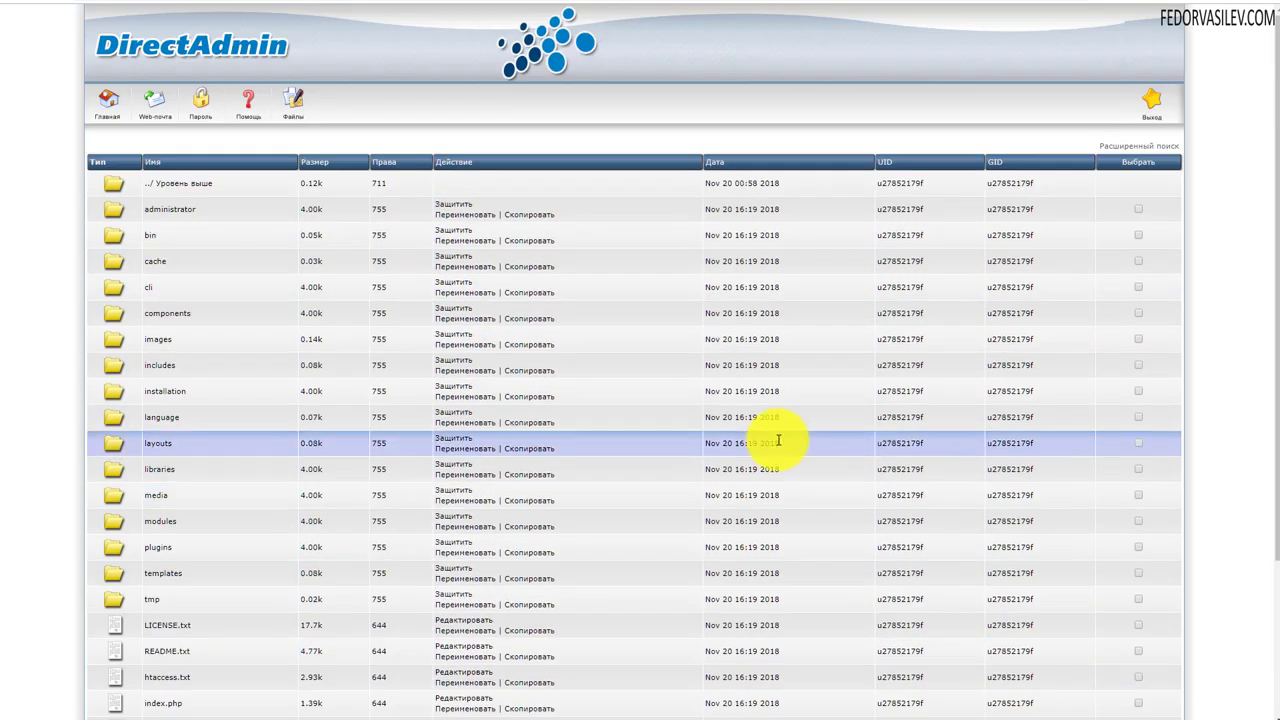
# - Copy the account's domain from DirectAdmin's Главная page and load it in a new Chrome tab
pyautogui.click(109, 101)
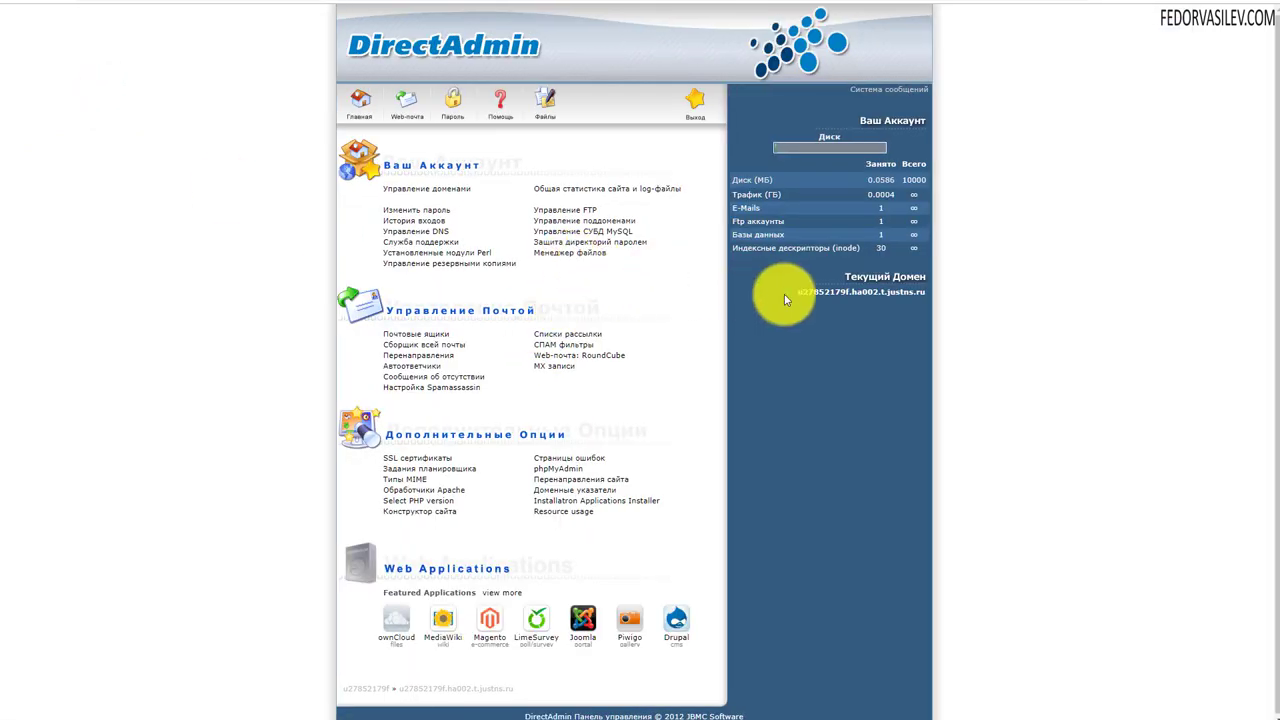
pyautogui.moveTo(797, 292); pyautogui.dragTo(912, 303)
pyautogui.rightClick(829, 296)
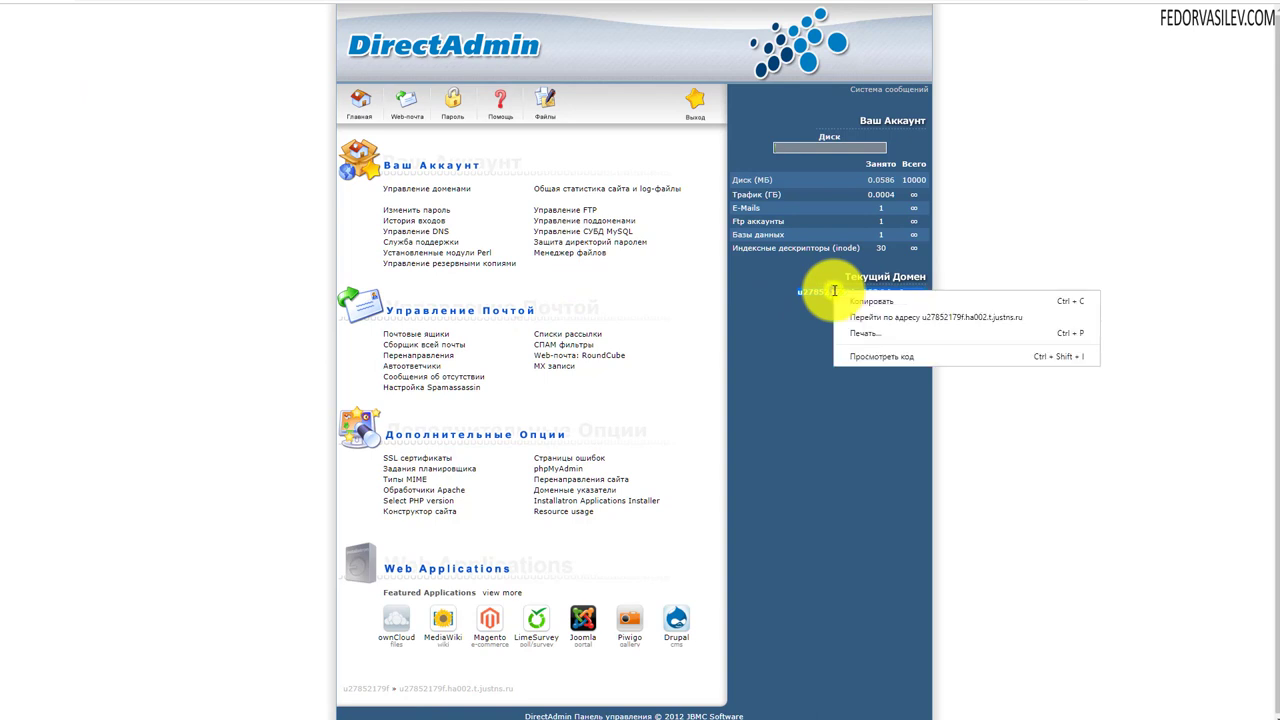
pyautogui.click(860, 298)
pyautogui.hotkey('ctrl', 't')
pyautogui.rightClick(1020, 14)
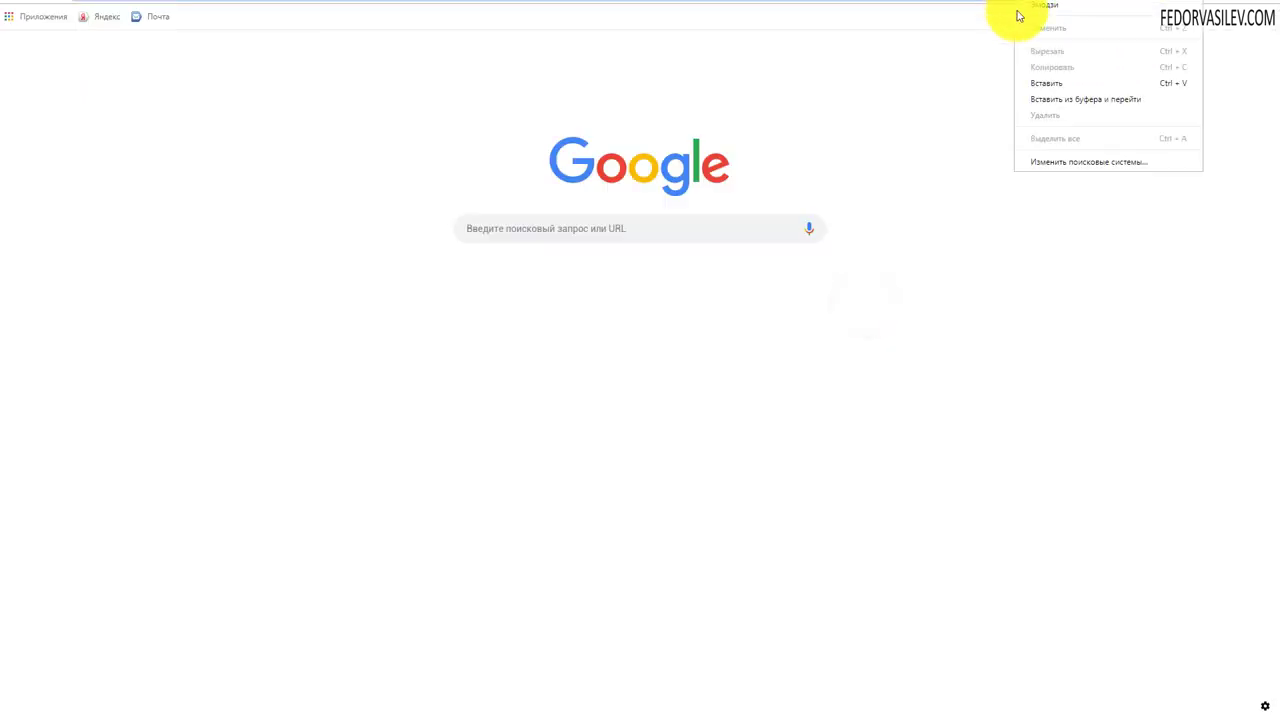
pyautogui.click(1053, 104)
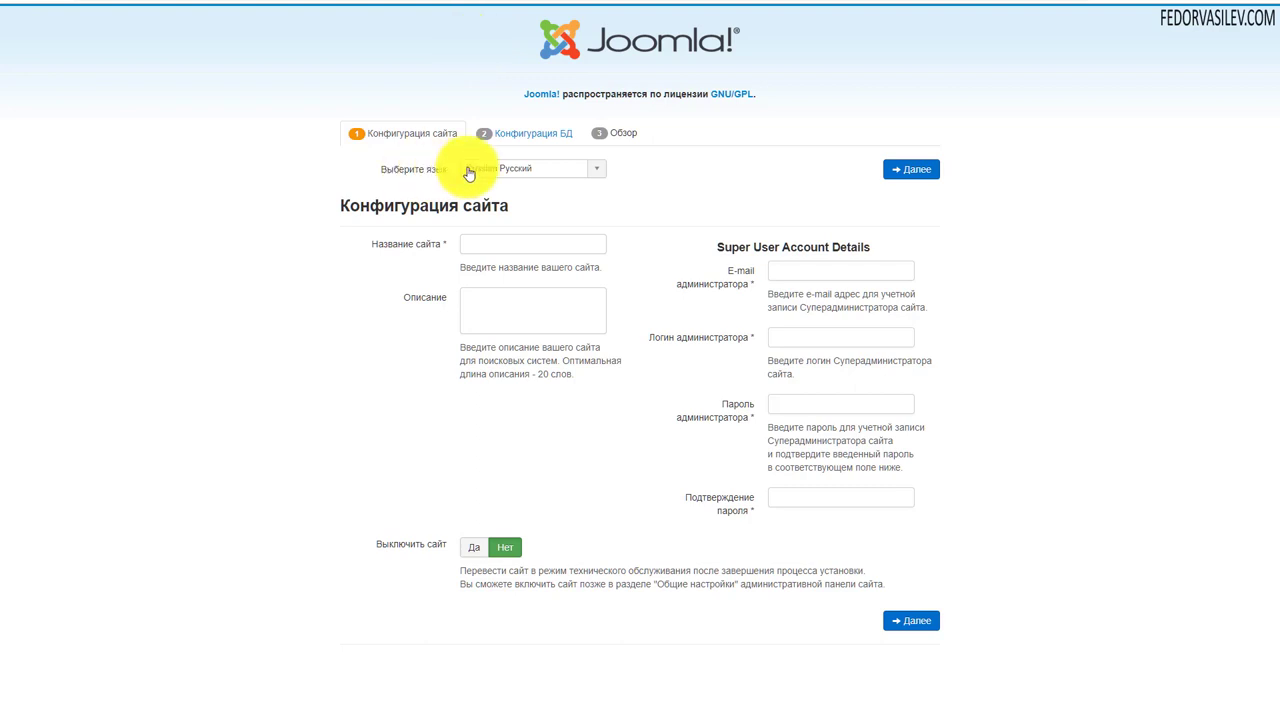
# - Keep Russian as the installation language and enter 'test' as the site name
pyautogui.click(531, 166)
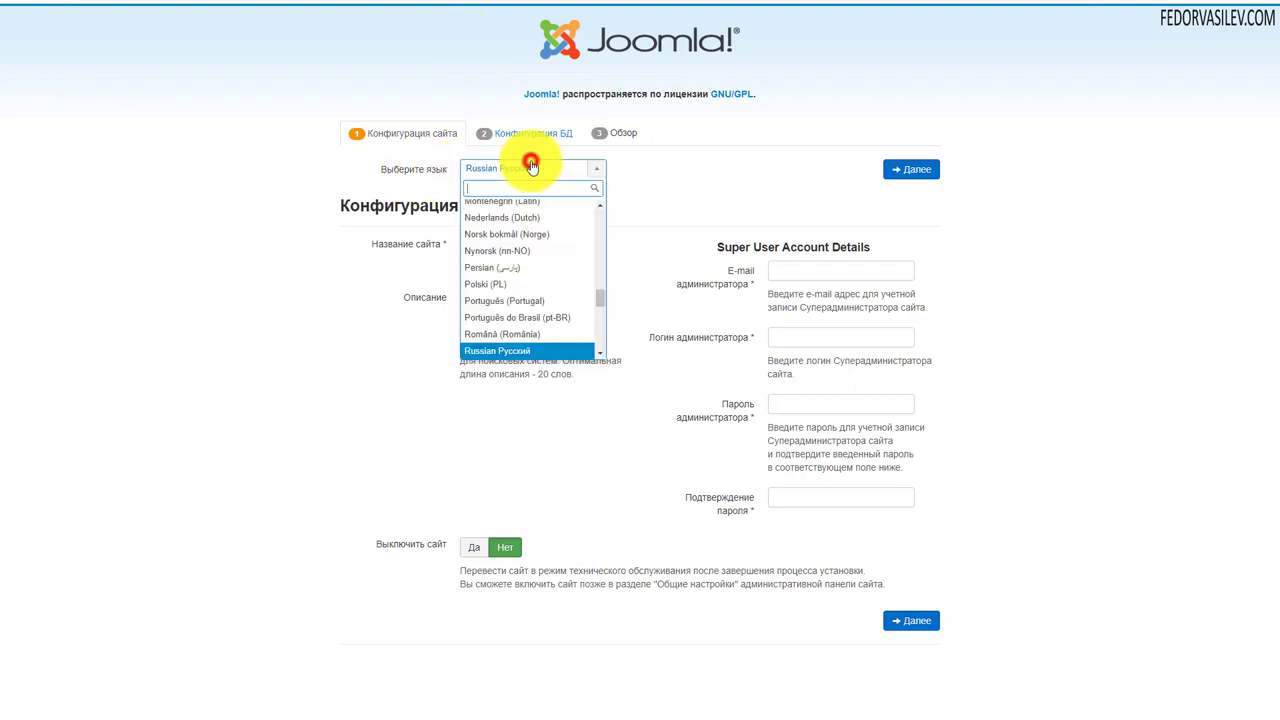
pyautogui.click(684, 167)
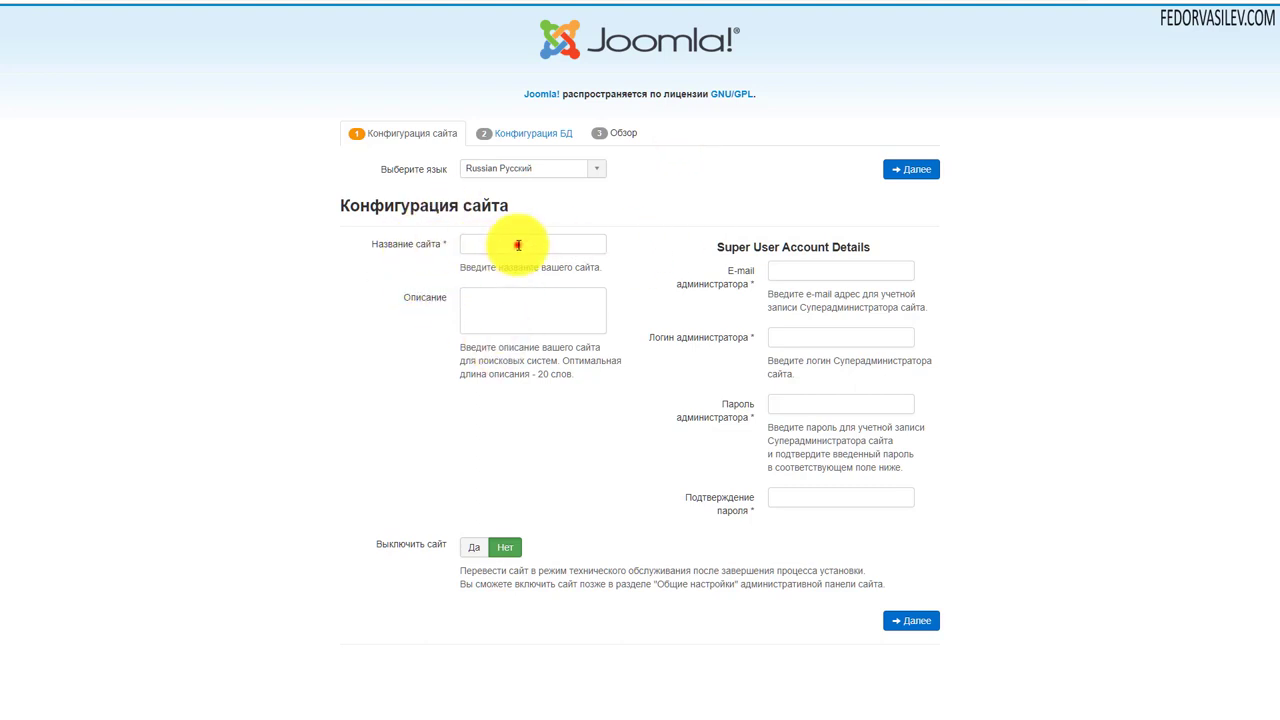
pyautogui.click(518, 245)
pyautogui.write('te')
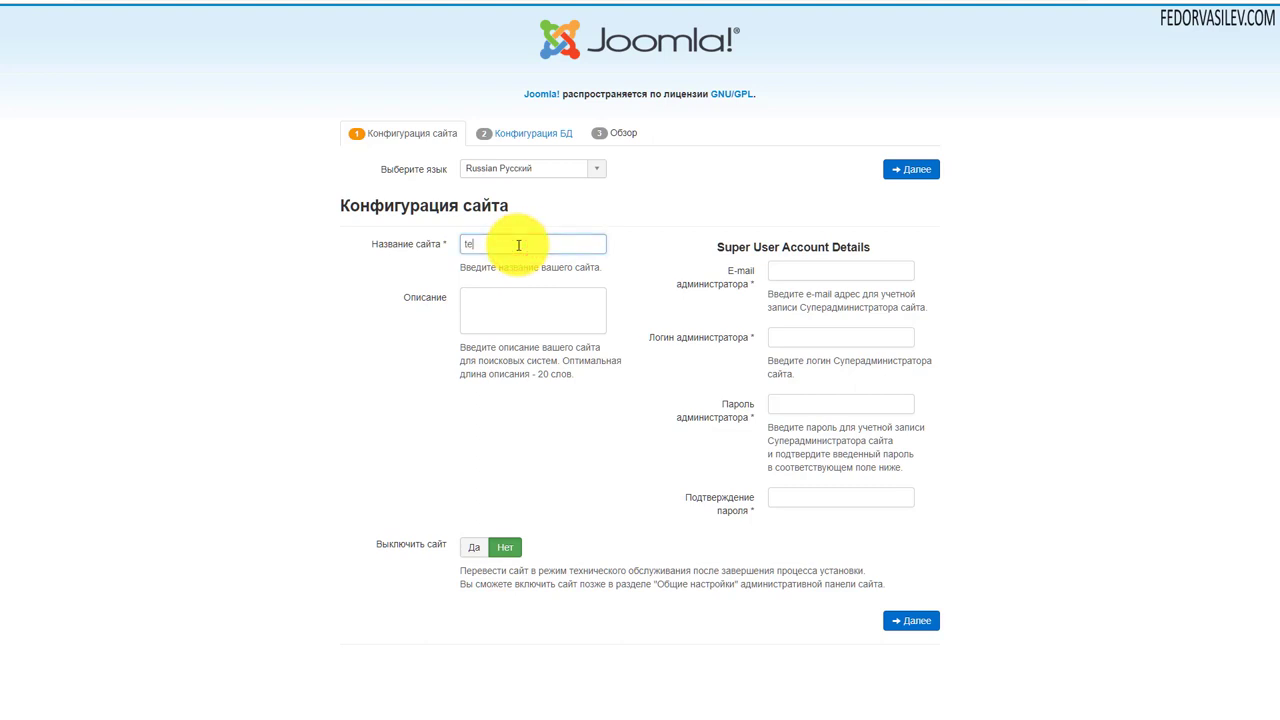
pyautogui.write('st')
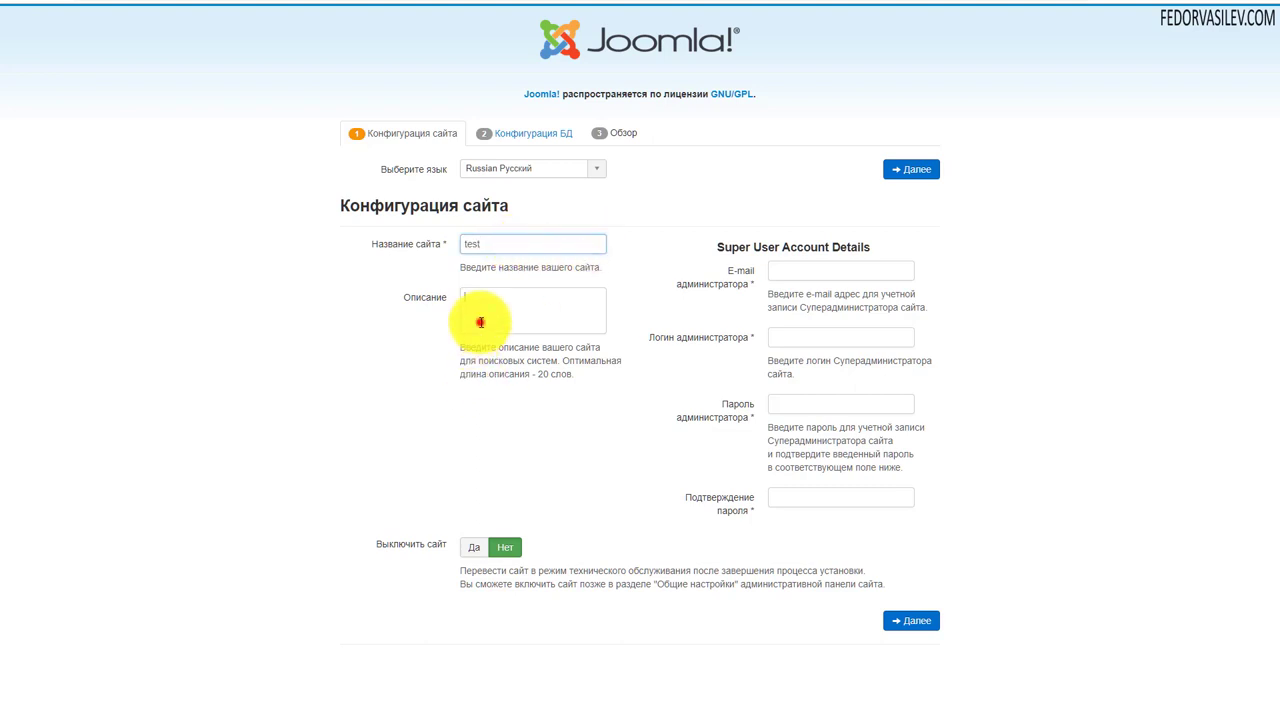
pyautogui.click(479, 321)
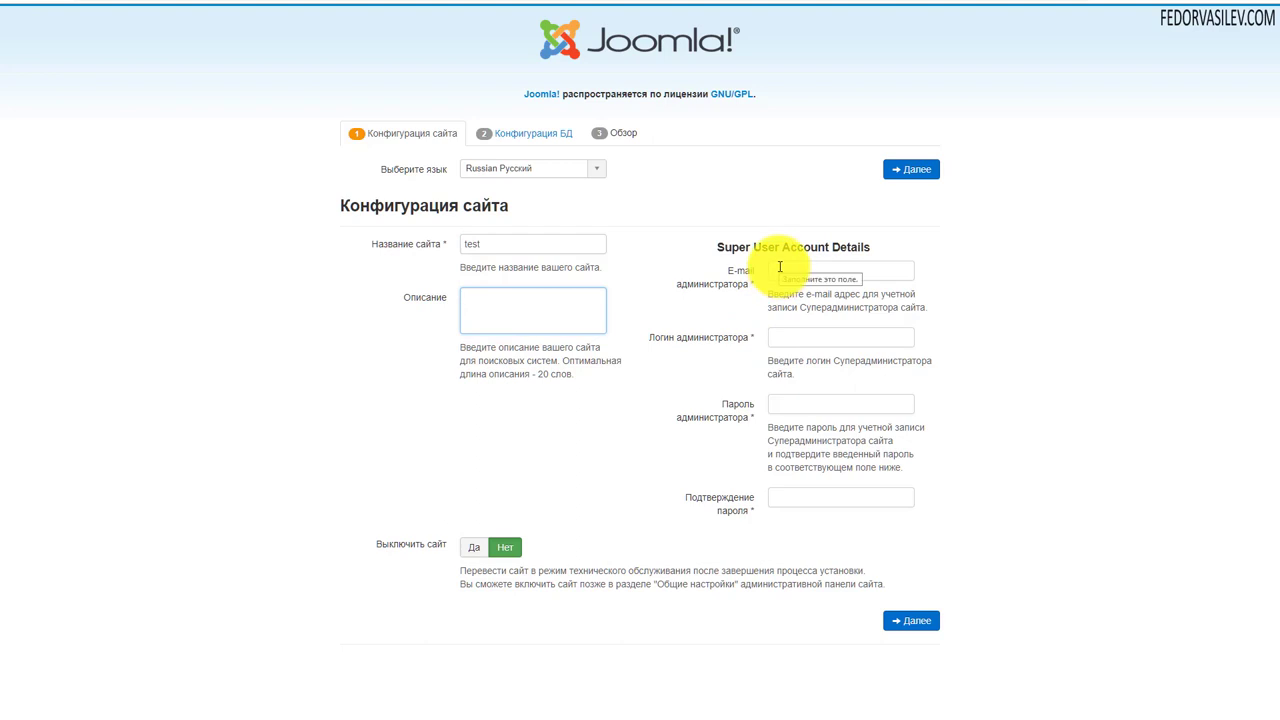
# - Fill in the super user's e-mail, login and password, then continue to database configuration
pyautogui.click(780, 267)
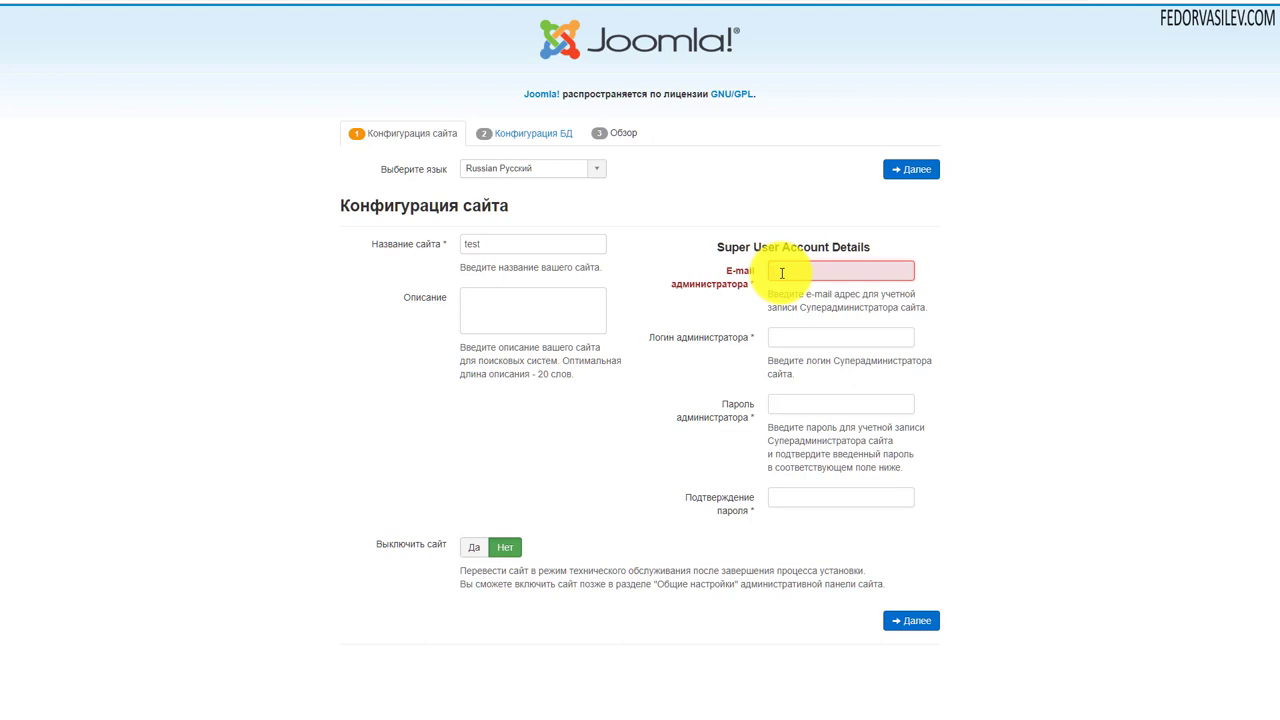
pyautogui.hotkey('ctrl', 'v')
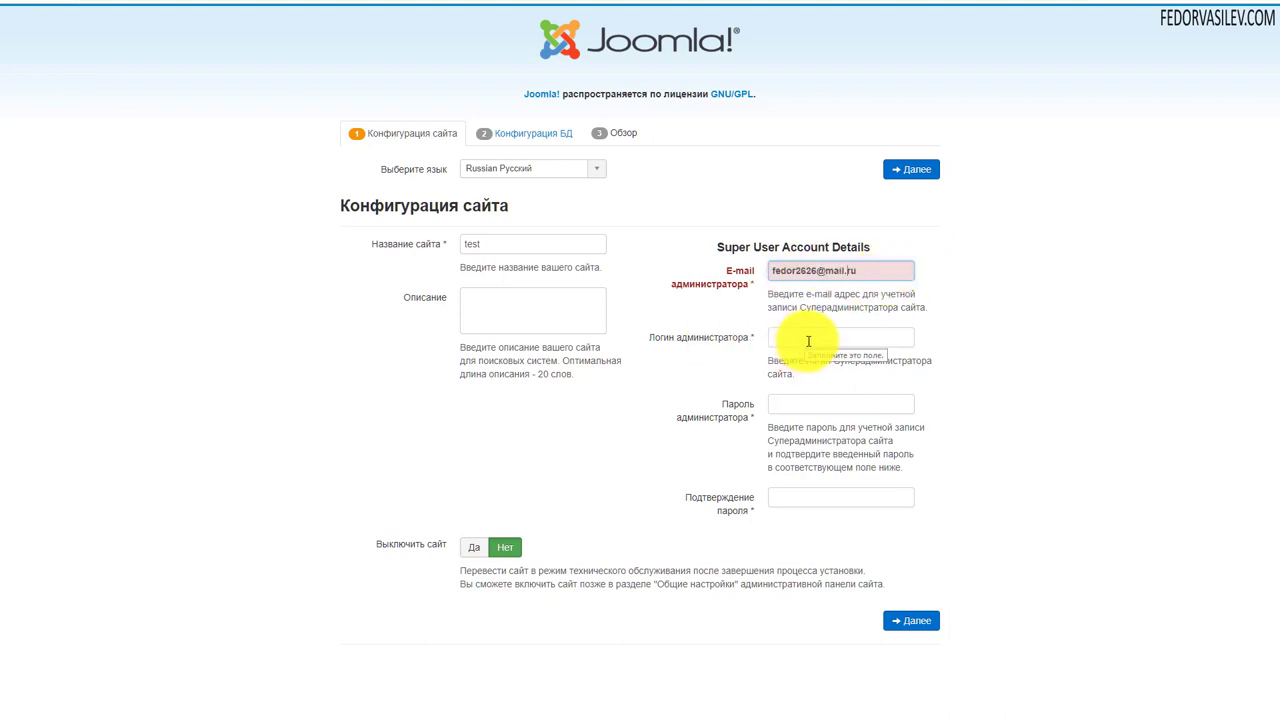
pyautogui.click(807, 341)
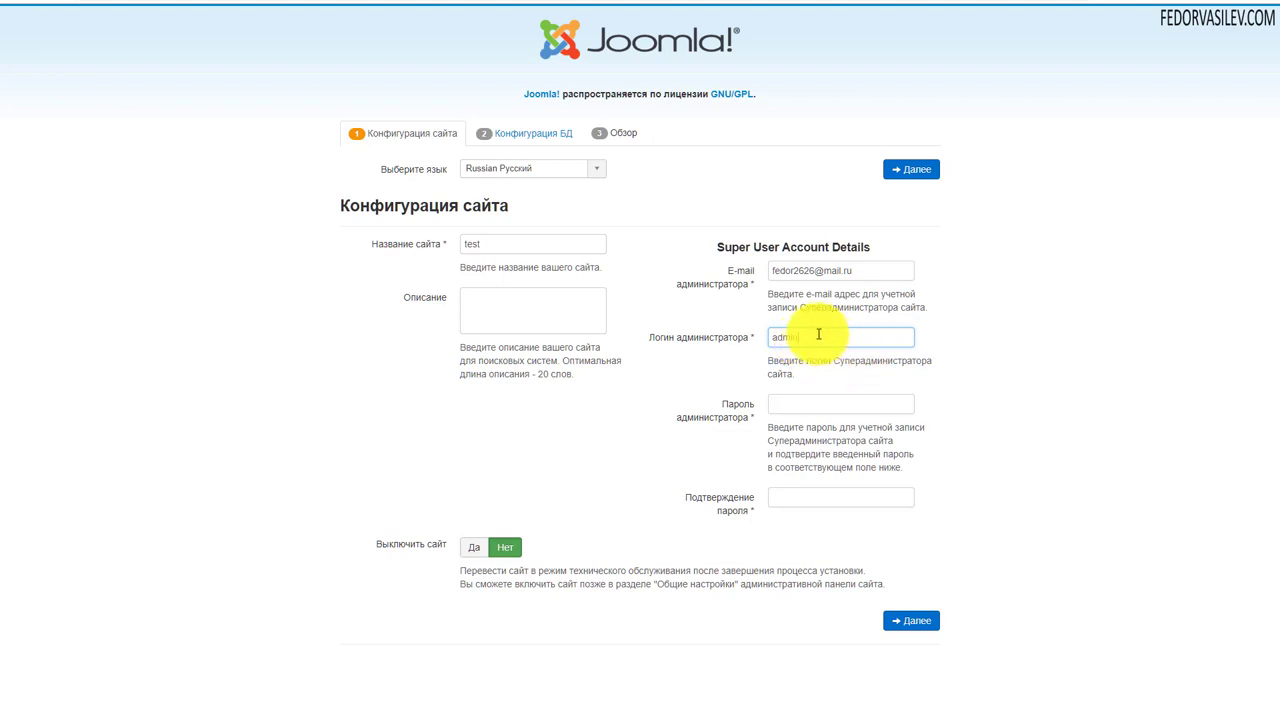
pyautogui.moveTo(818, 337); pyautogui.dragTo(767, 337)
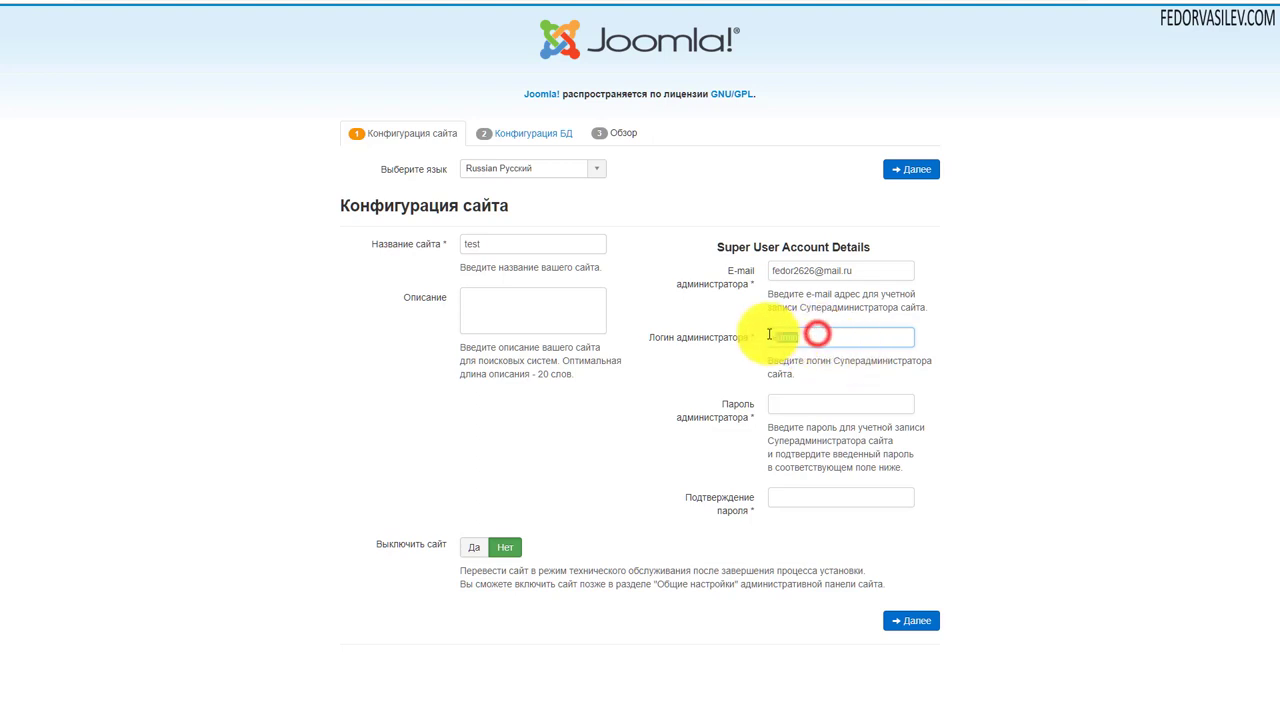
pyautogui.click(790, 405)
pyautogui.write('123')
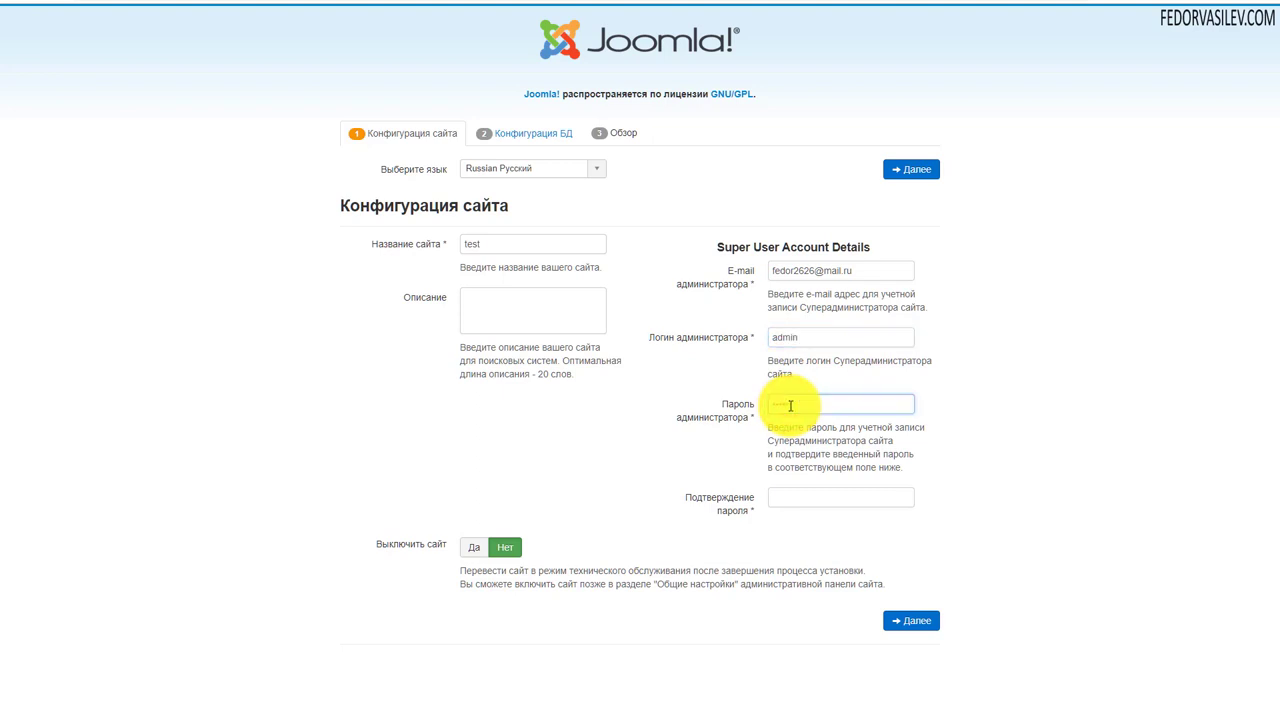
pyautogui.click(800, 497)
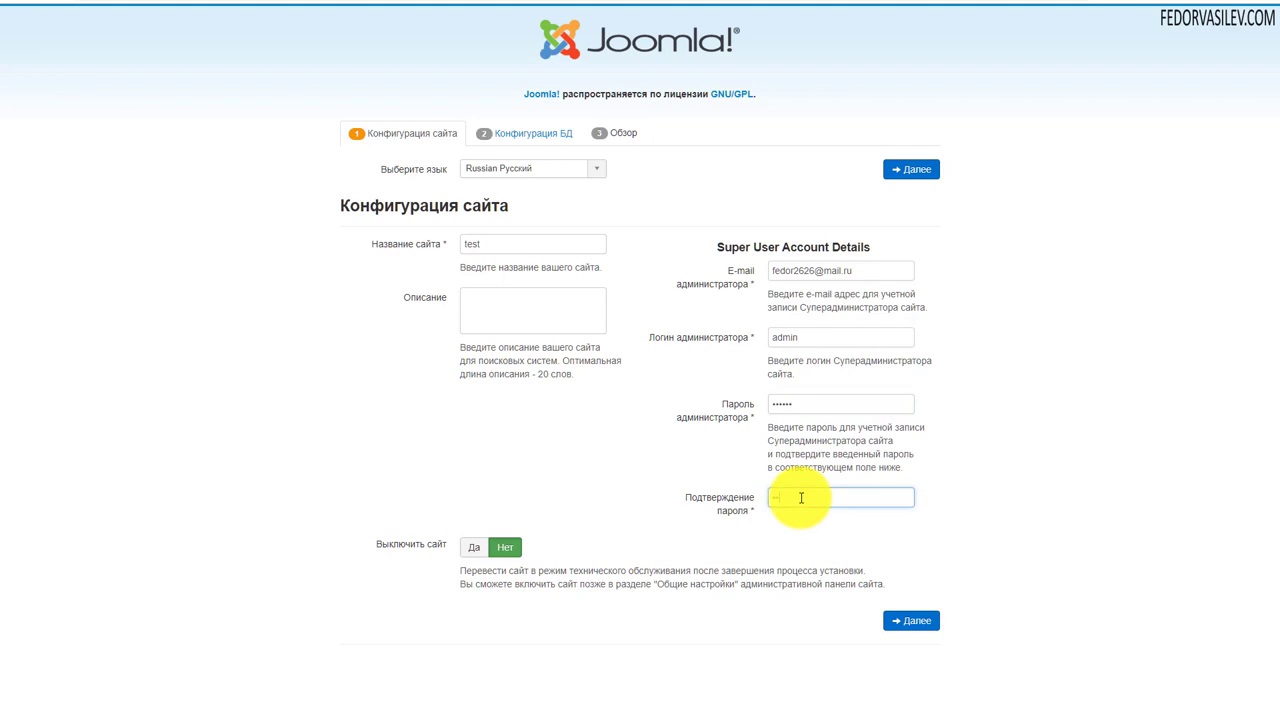
pyautogui.write('123456')
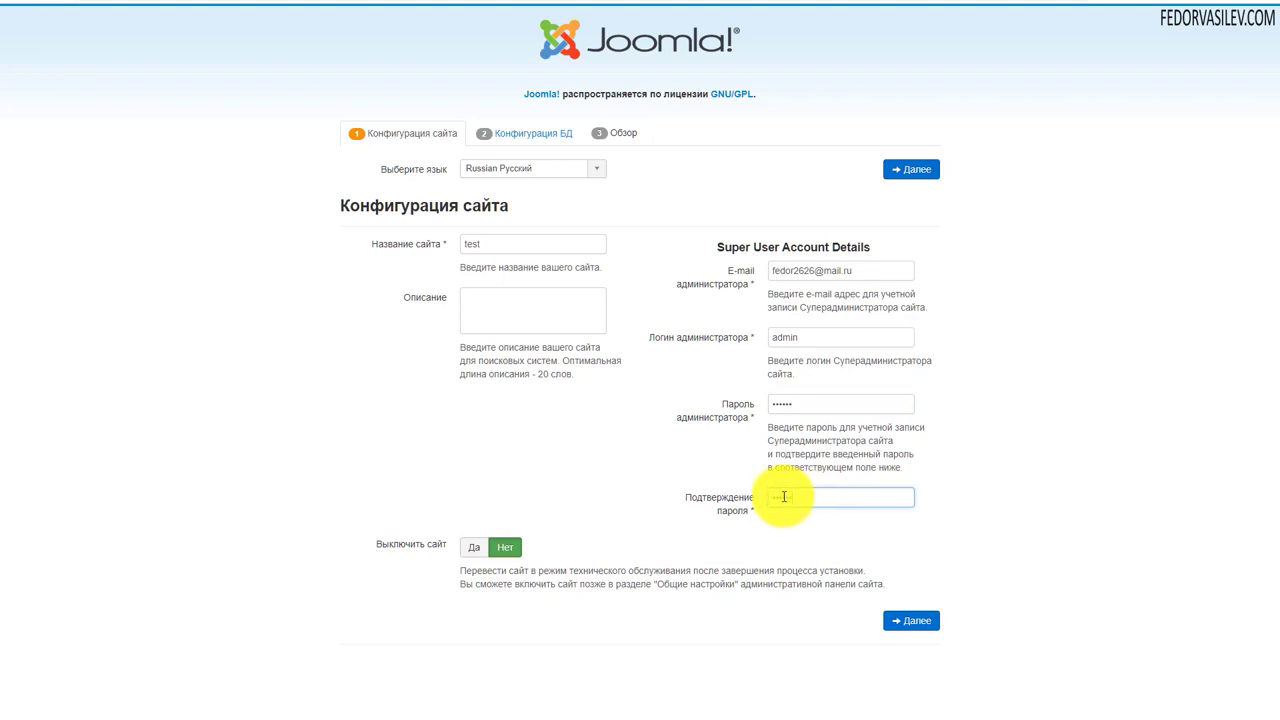
pyautogui.click(916, 171)
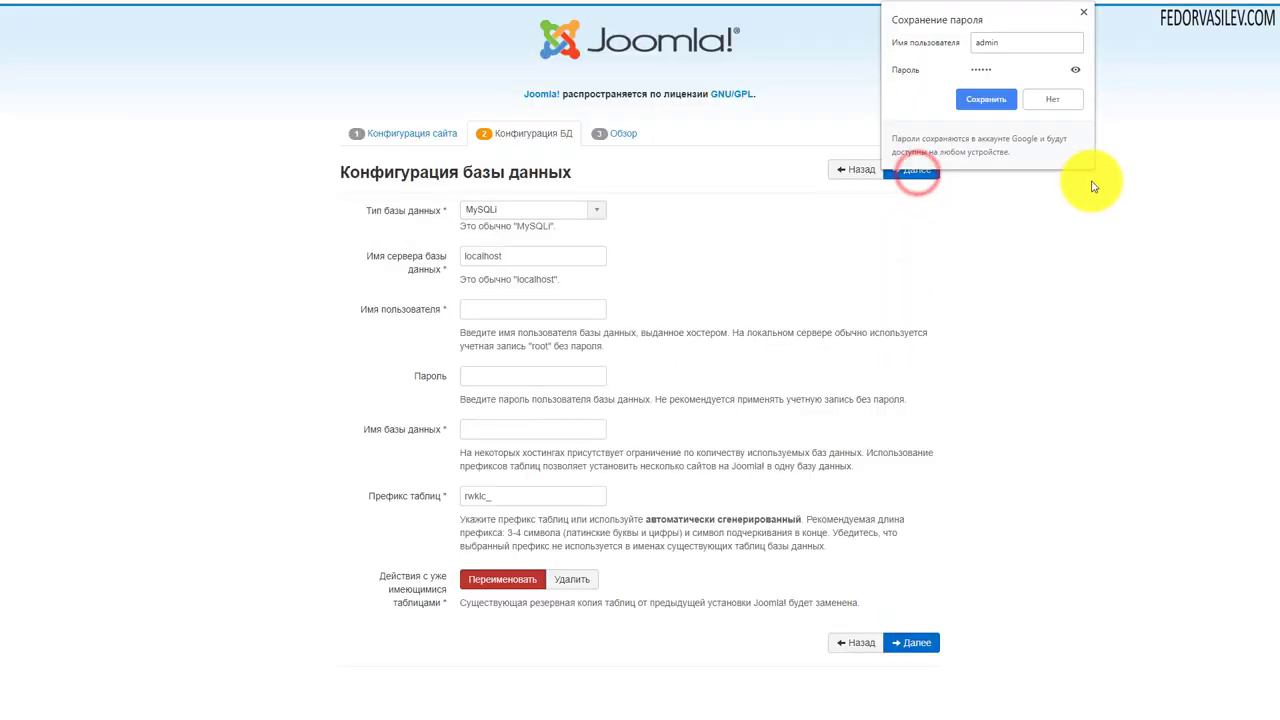
# - Copy the new _test database name from DirectAdmin and paste it into Database Name
pyautogui.click(1086, 18)
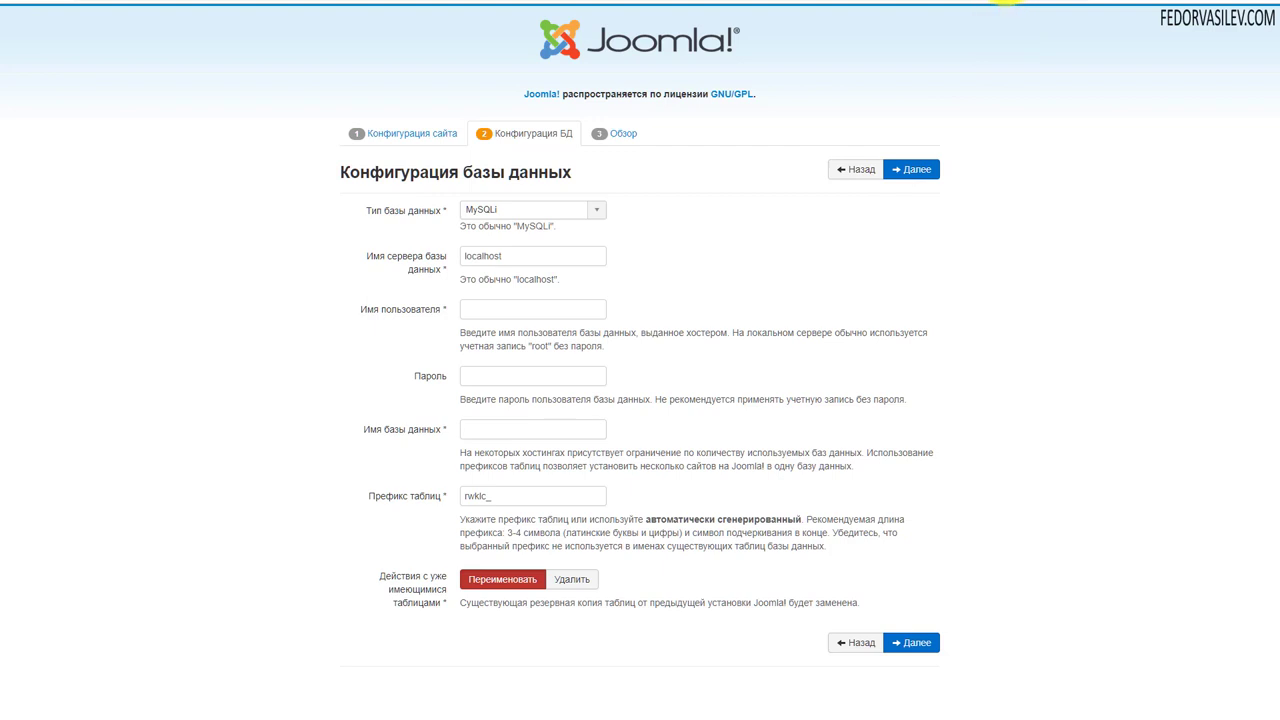
pyautogui.click(1005, 2)
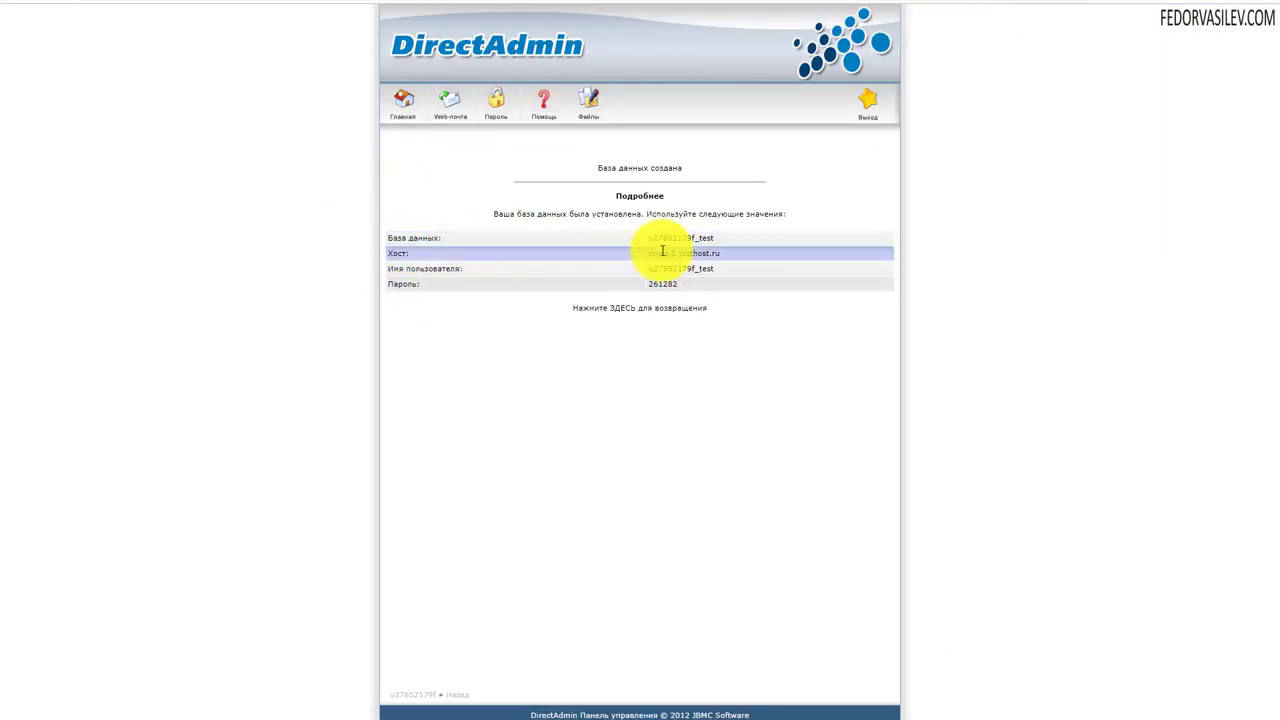
pyautogui.moveTo(717, 238); pyautogui.dragTo(650, 240)
pyautogui.hotkey('ctrl', 'c')
pyautogui.hotkey('ctrl', 'Tab')
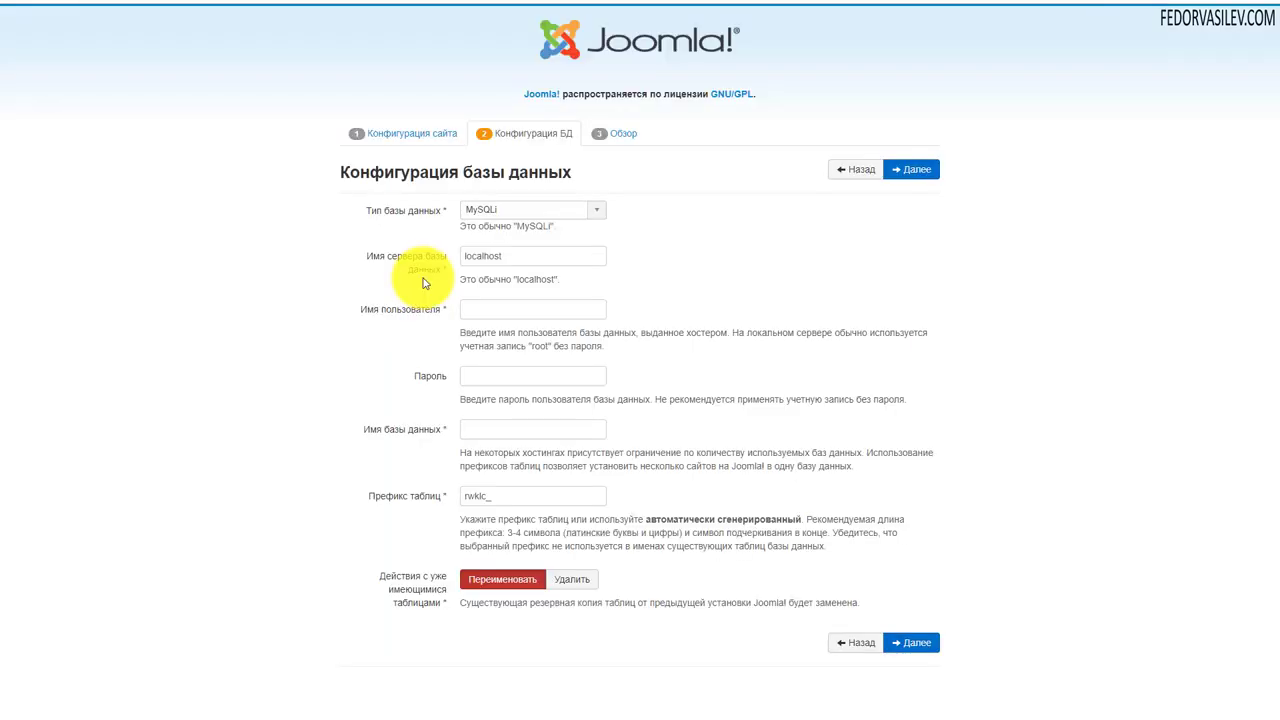
pyautogui.moveTo(510, 256); pyautogui.dragTo(472, 293)
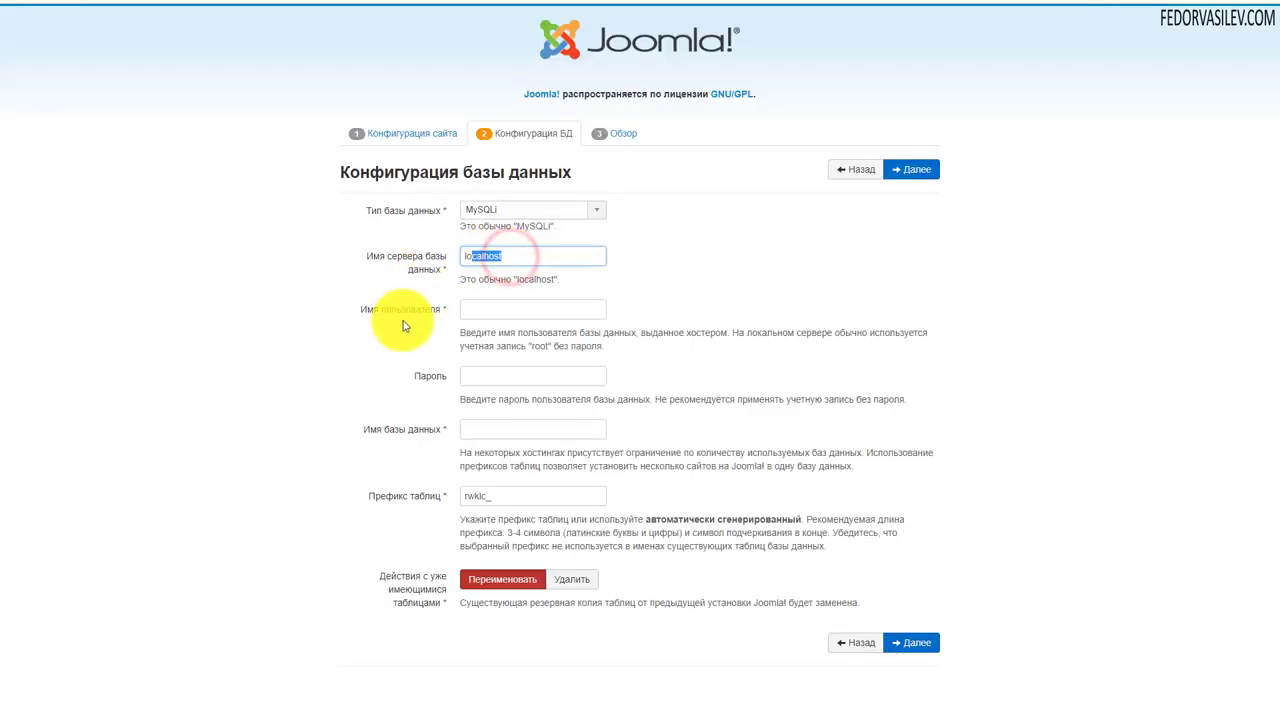
pyautogui.rightClick(491, 432)
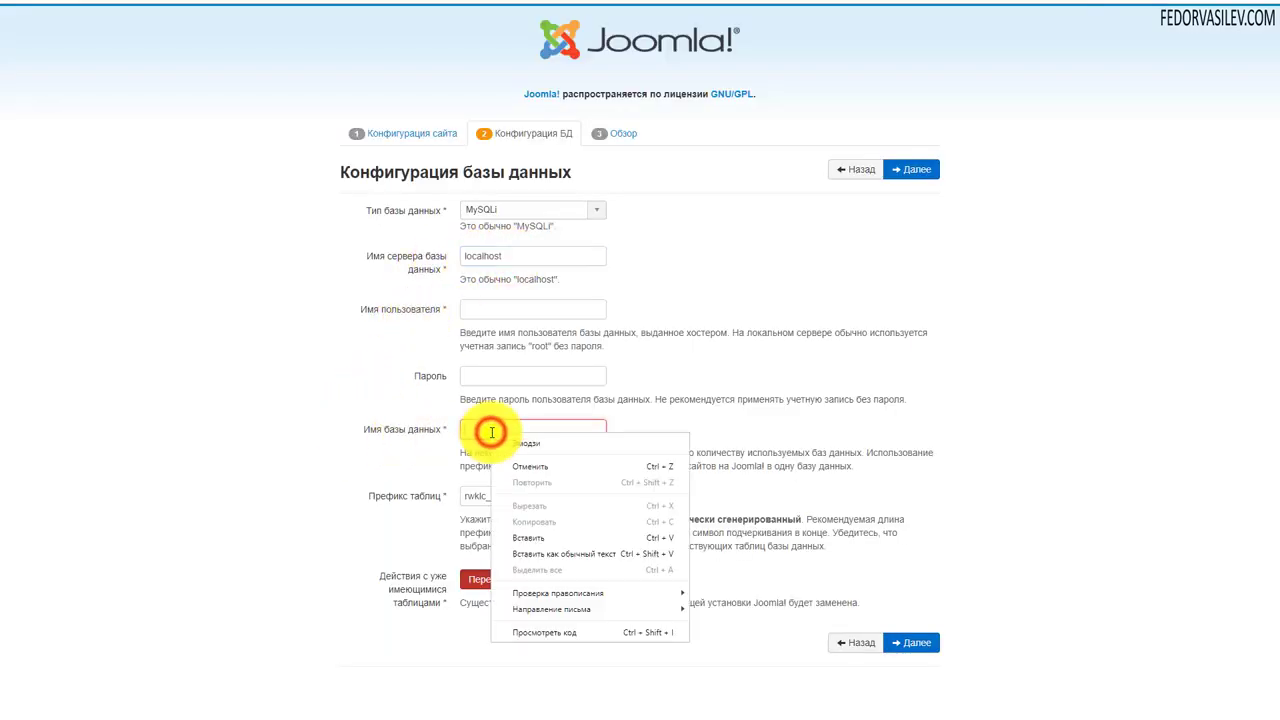
pyautogui.click(533, 533)
pyautogui.moveTo(359, 433); pyautogui.dragTo(410, 430)
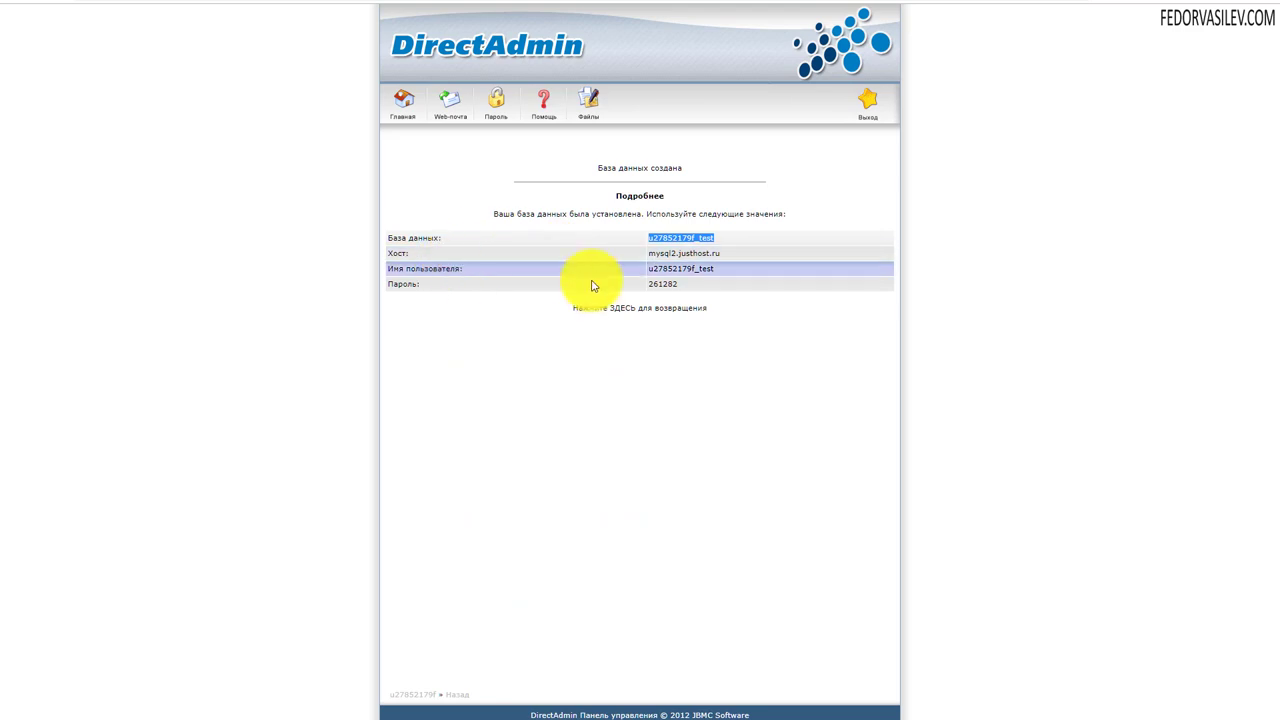
# - Replace localhost in Host Name with the DirectAdmin database host mysql2.justhost.ru
pyautogui.moveTo(728, 249); pyautogui.dragTo(649, 262)
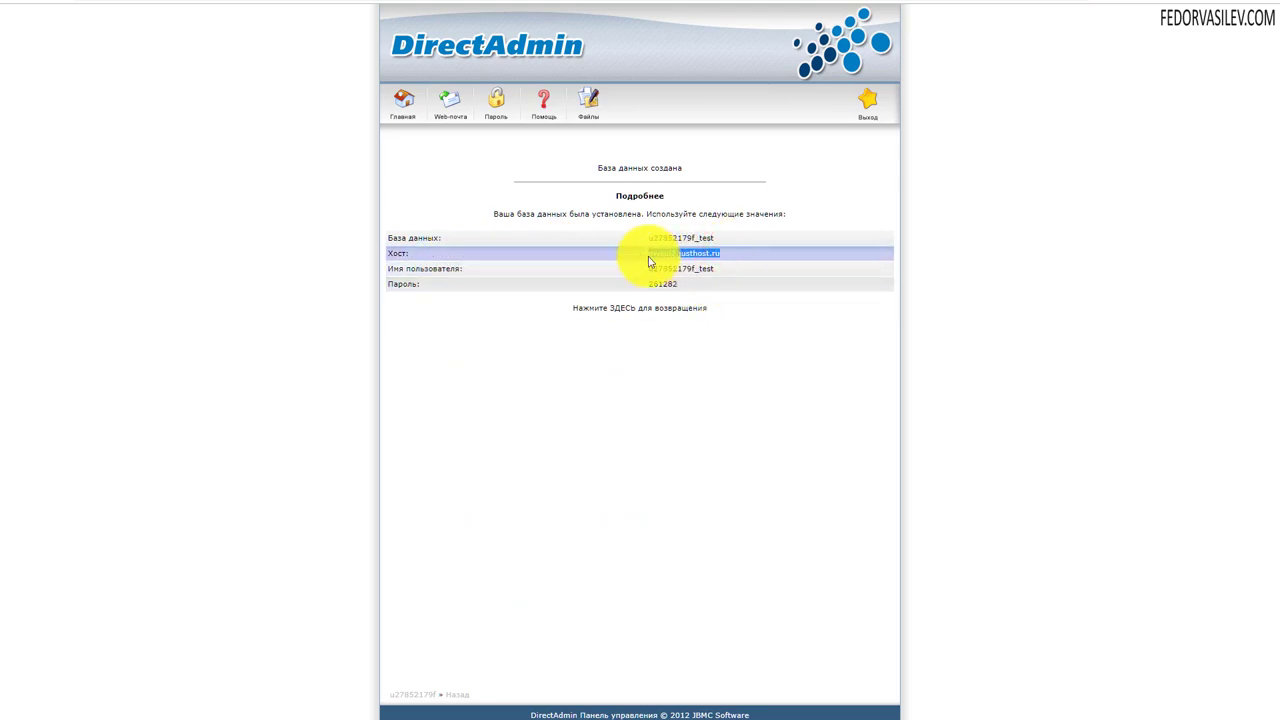
pyautogui.rightClick(655, 252)
pyautogui.click(677, 262)
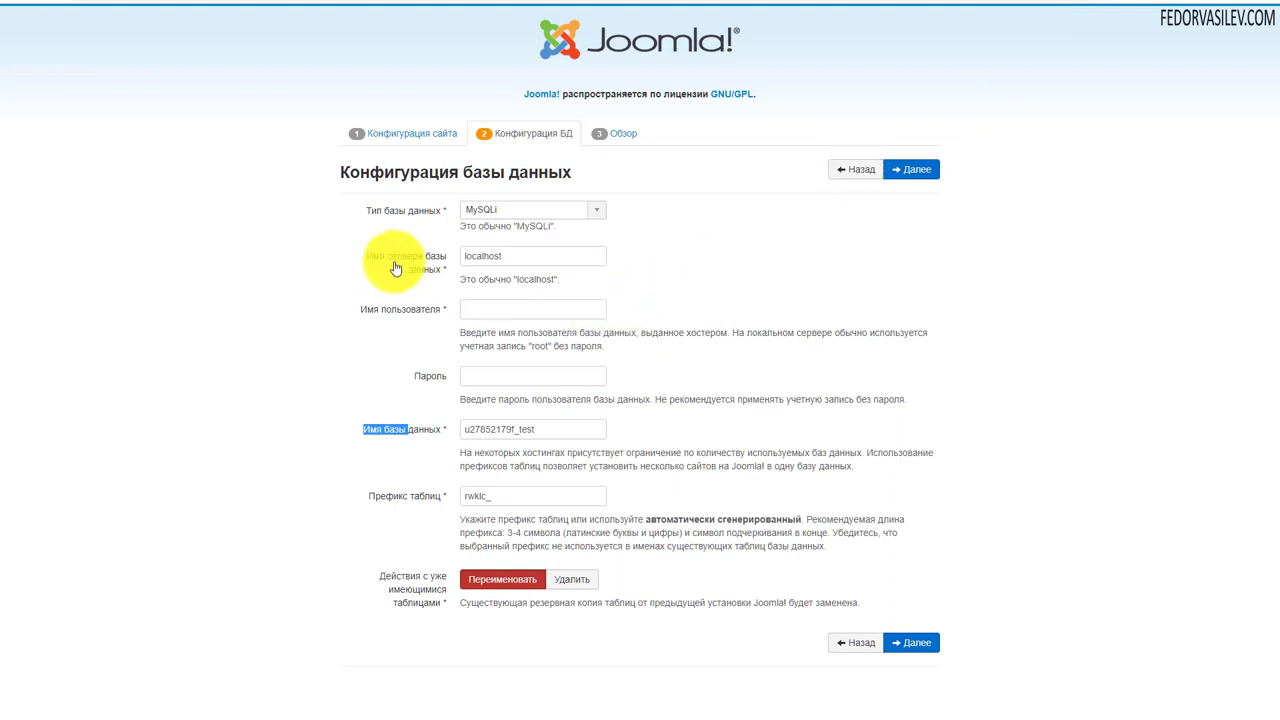
pyautogui.moveTo(520, 256); pyautogui.dragTo(428, 257)
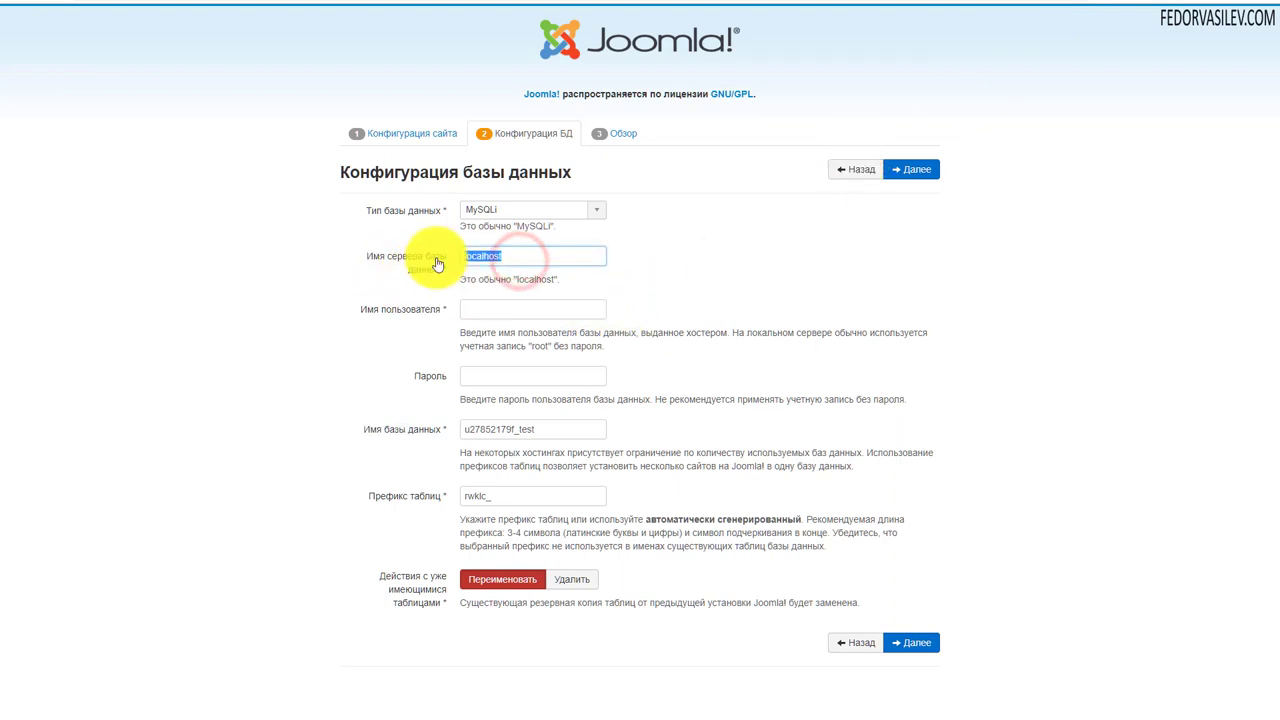
pyautogui.hotkey('ctrl', 'v')
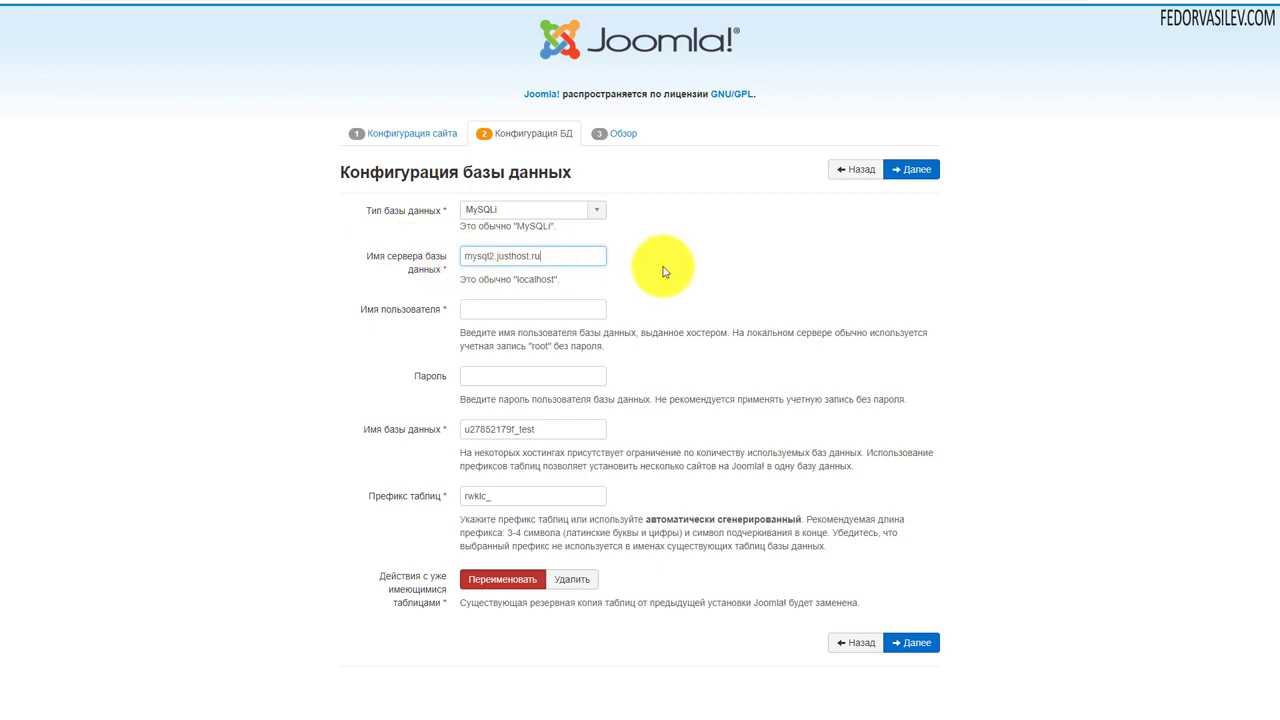
pyautogui.moveTo(557, 429); pyautogui.dragTo(395, 422)
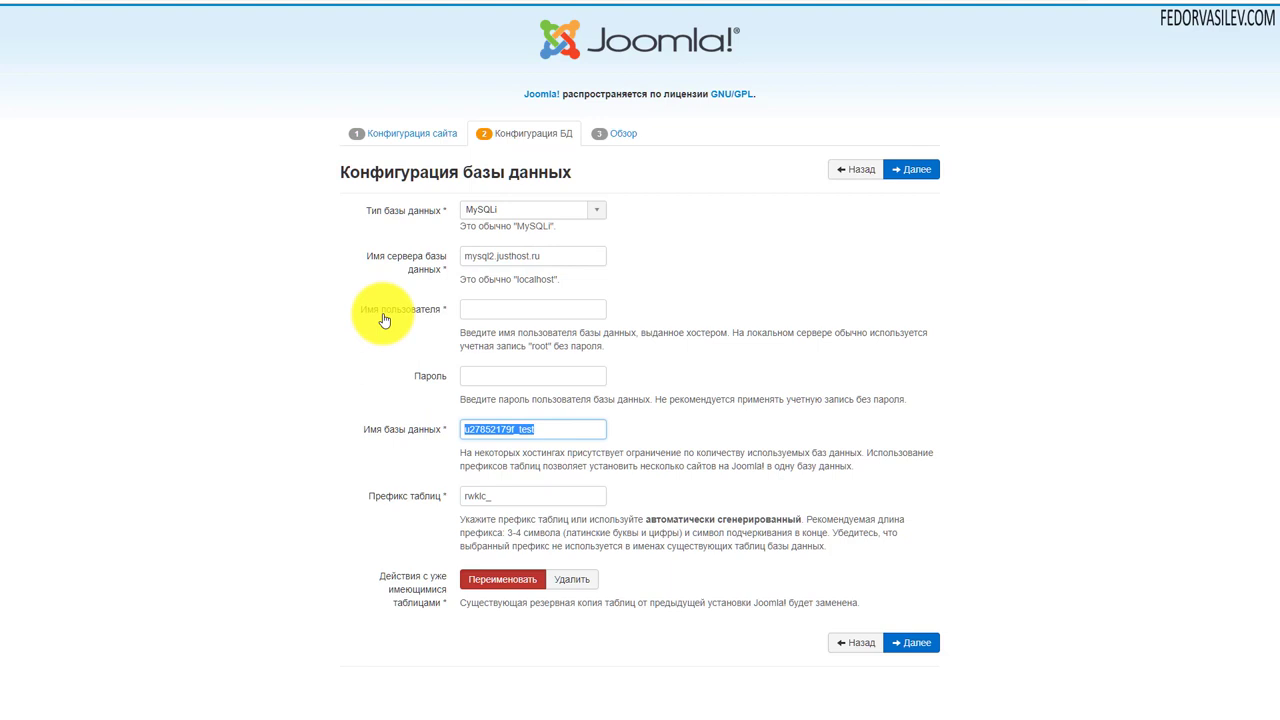
# - Paste the database name as username and the DirectAdmin database password, then submit the database settings
pyautogui.click(557, 310)
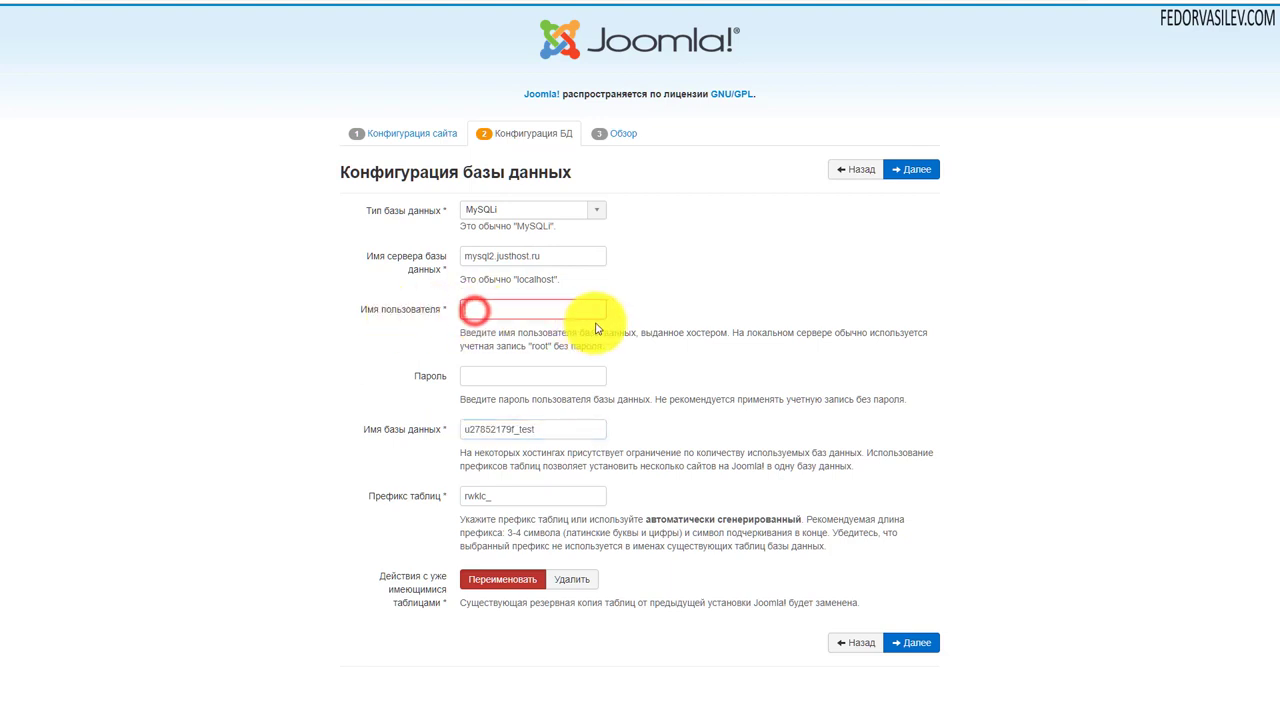
pyautogui.hotkey('ctrl', 'v')
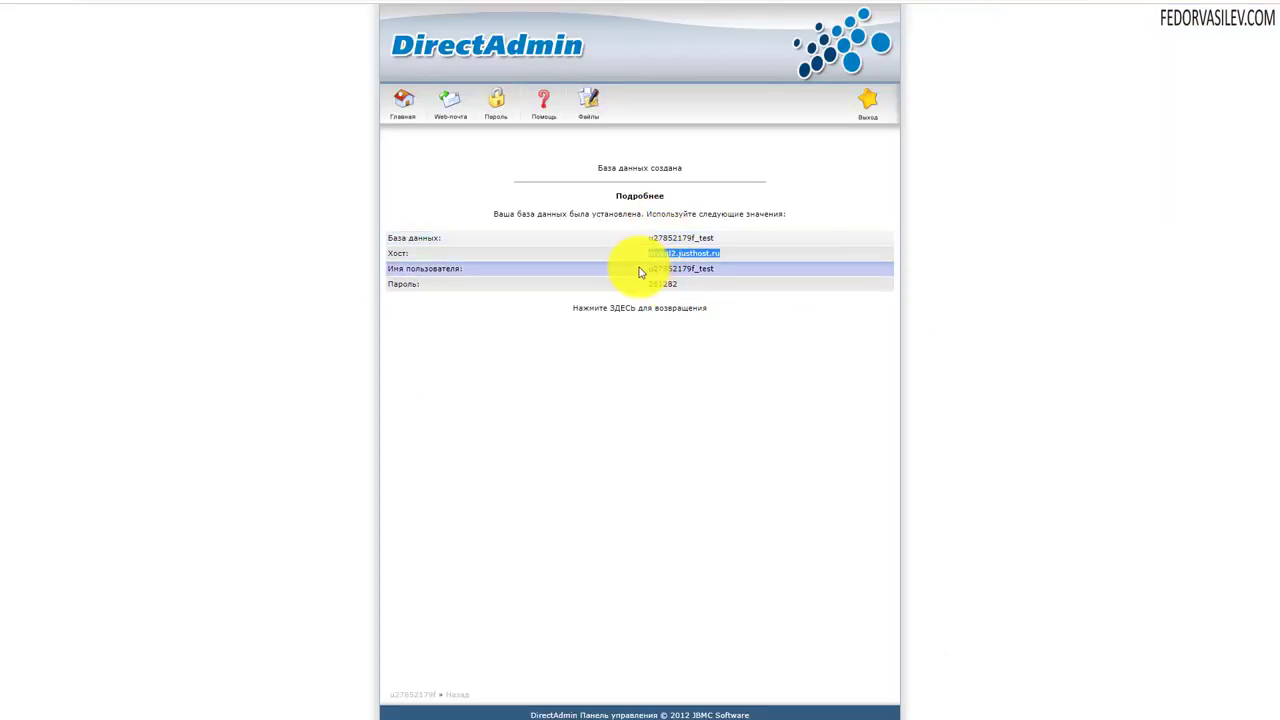
pyautogui.moveTo(684, 284); pyautogui.dragTo(615, 308)
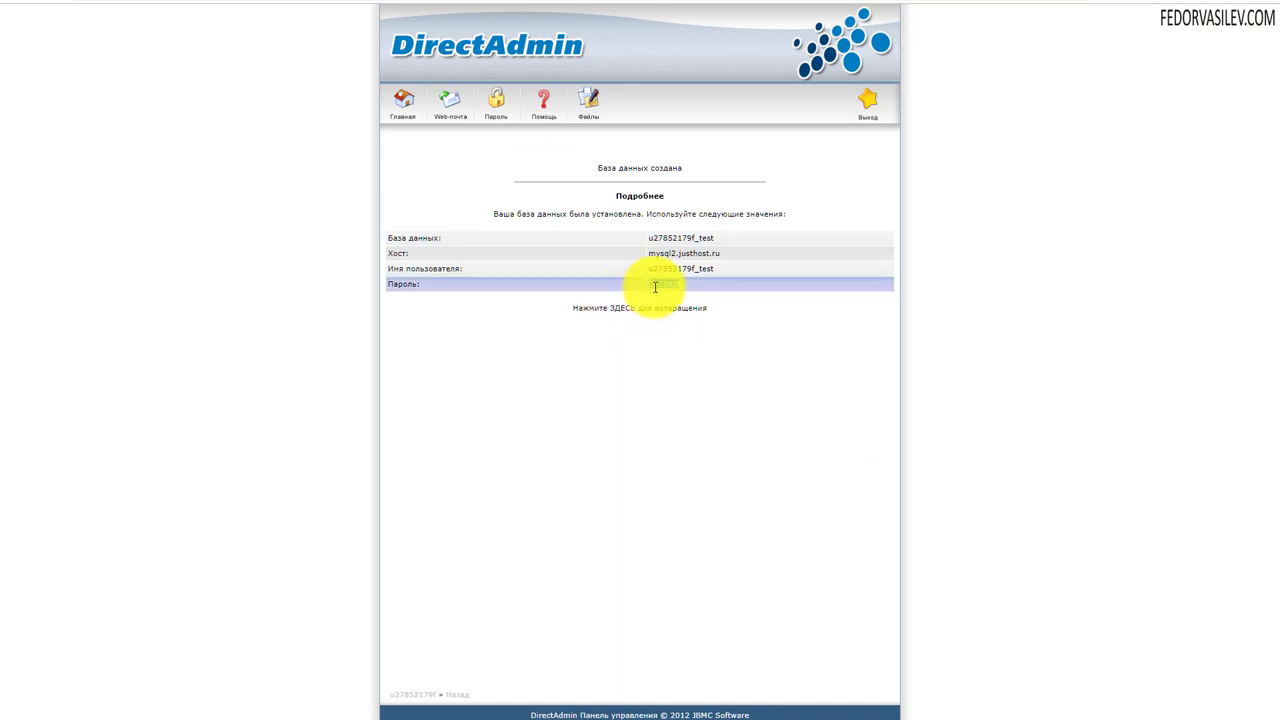
pyautogui.rightClick(655, 287)
pyautogui.click(686, 297)
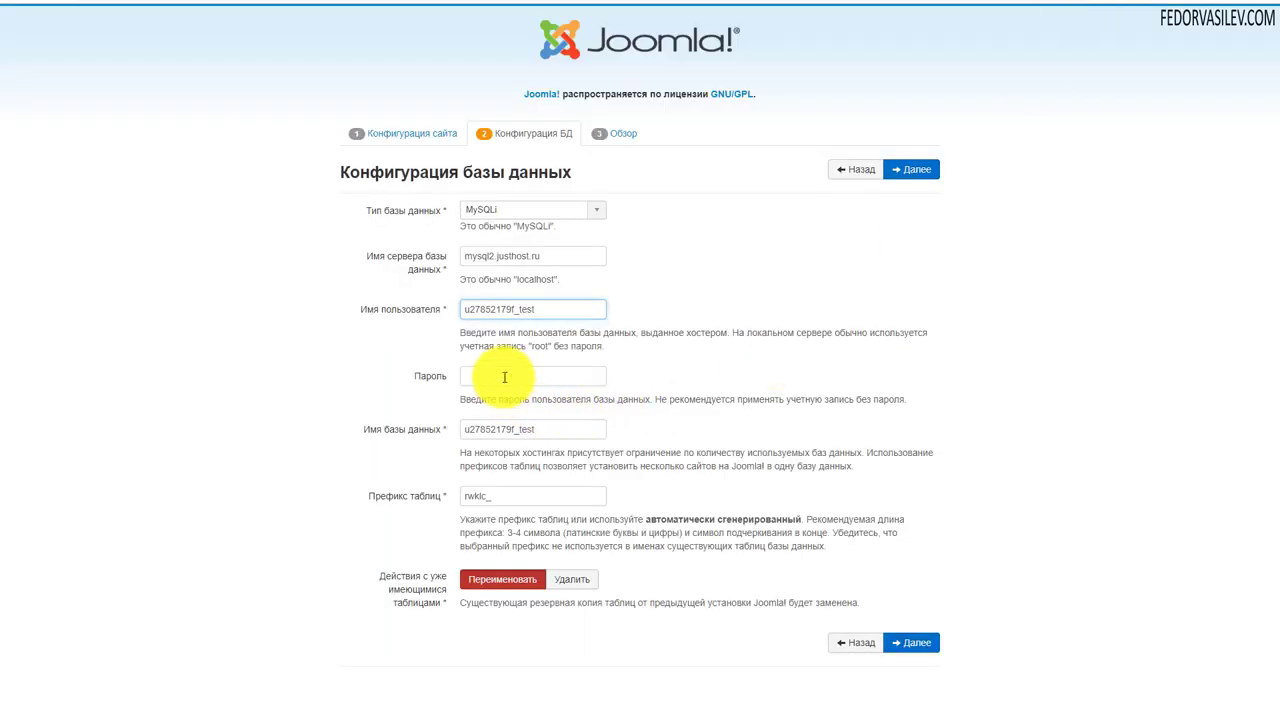
pyautogui.click(503, 373)
pyautogui.hotkey('ctrl', 'v')
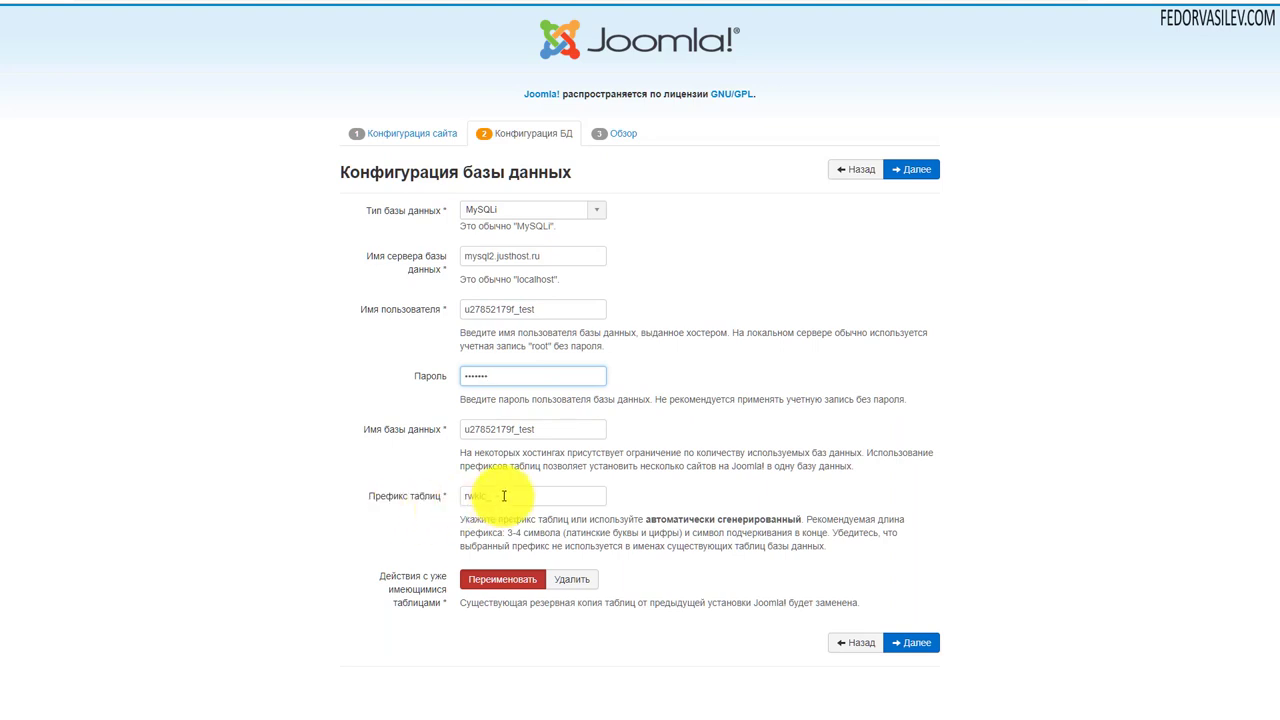
pyautogui.moveTo(495, 496); pyautogui.dragTo(420, 508)
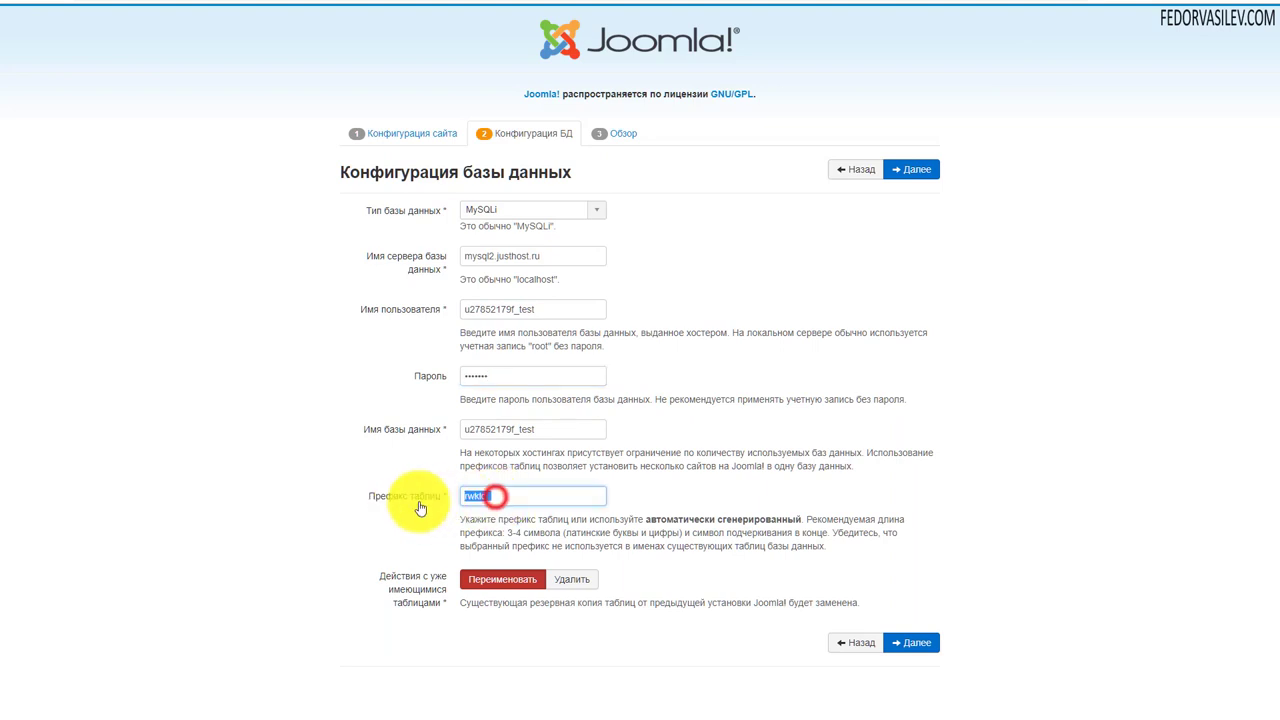
pyautogui.click(736, 285)
pyautogui.click(911, 169)
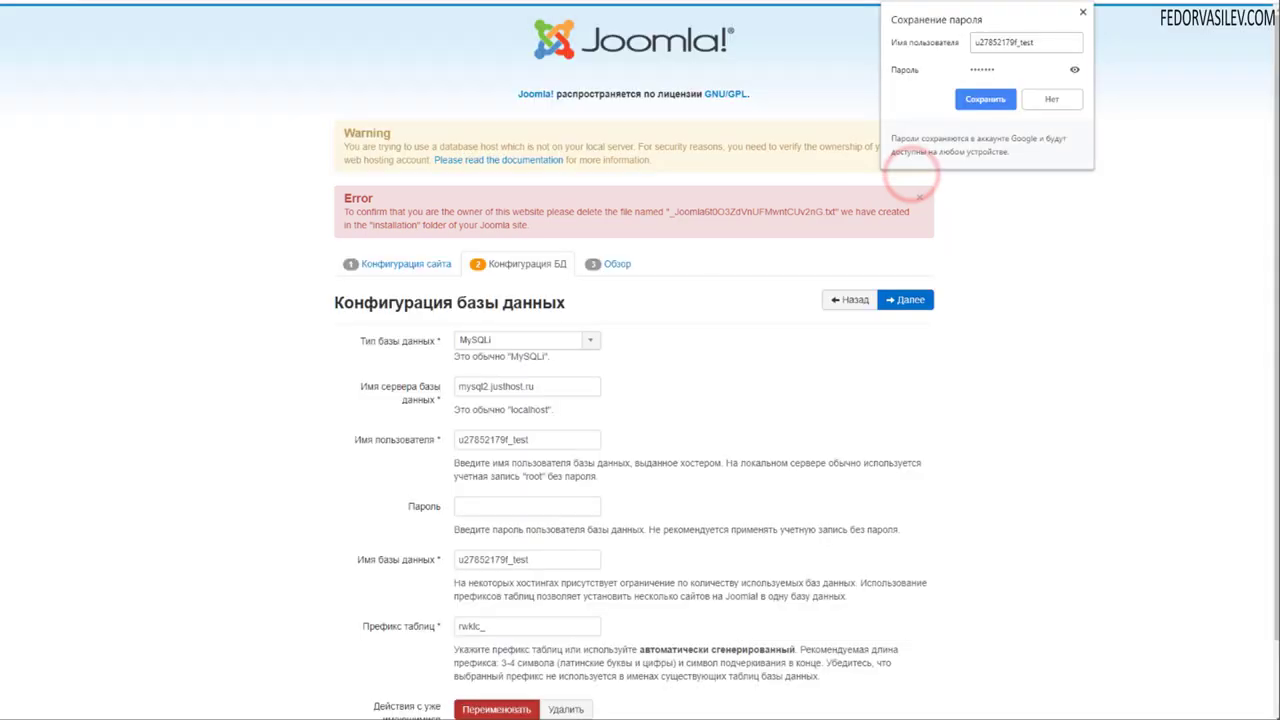
# - Delete the _Joomla verification .txt file from public_html/installation in DirectAdmin's file manager
pyautogui.click(910, 178)
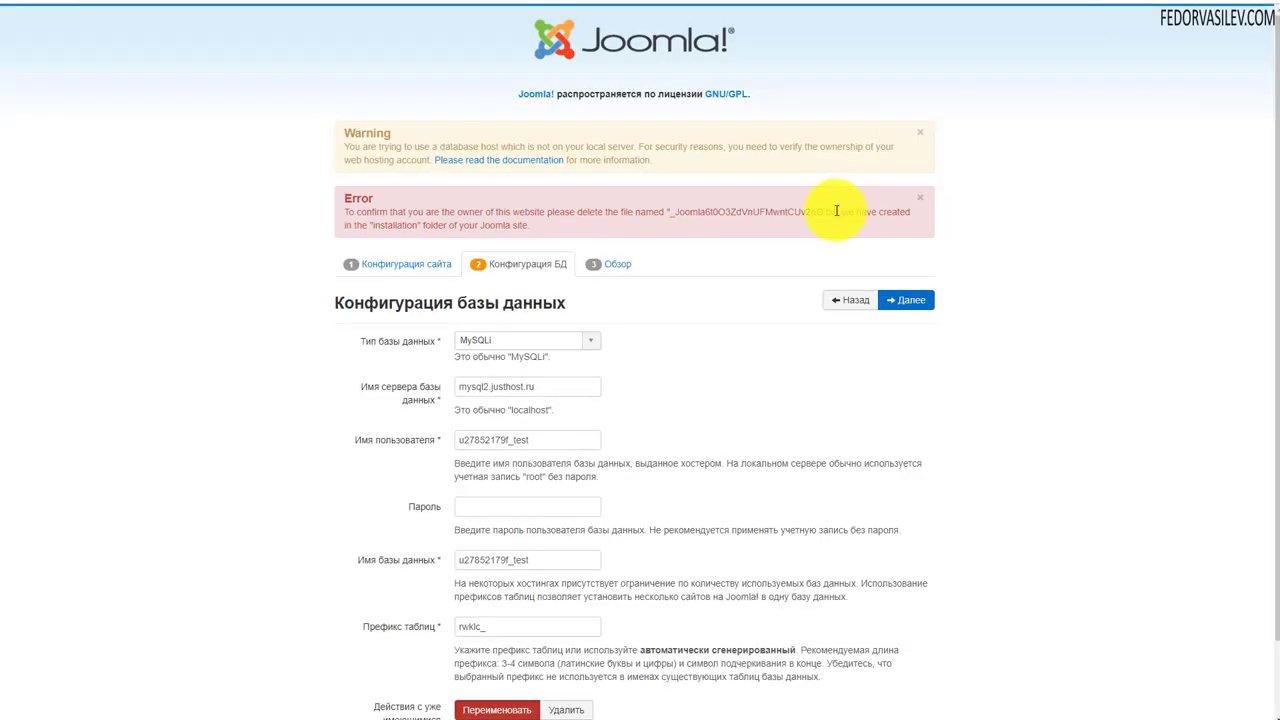
pyautogui.moveTo(836, 211); pyautogui.dragTo(665, 210)
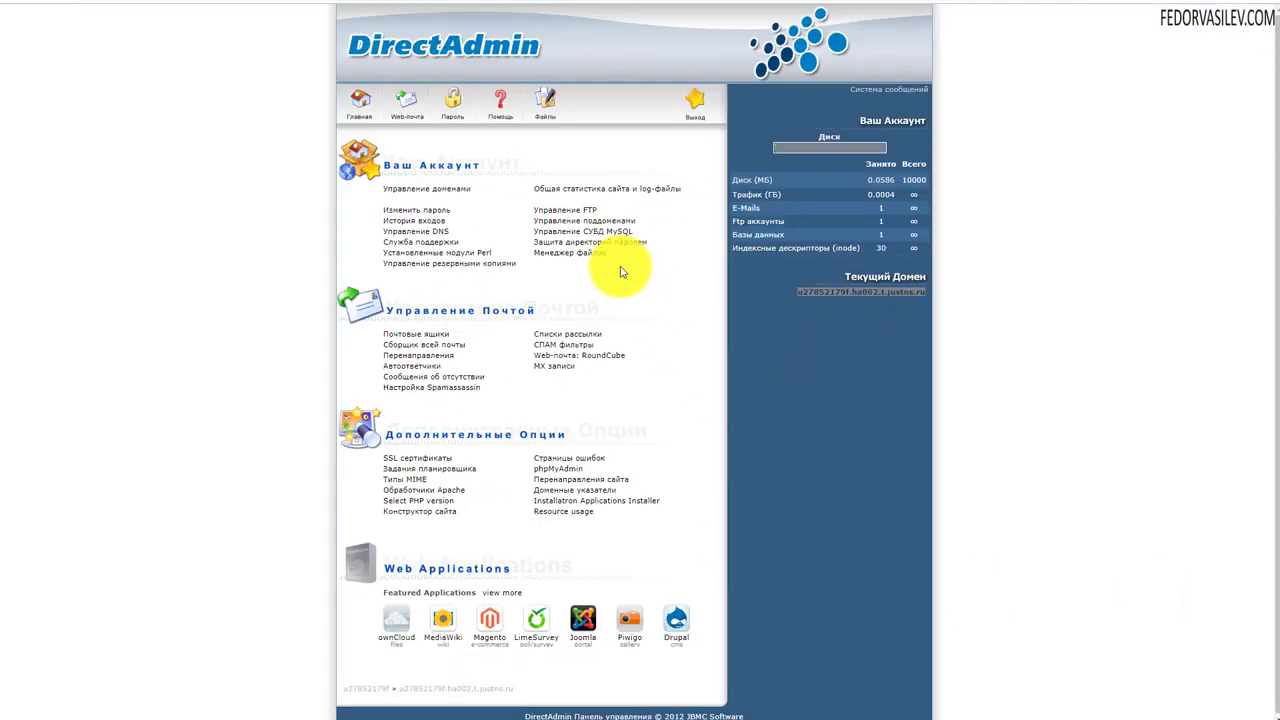
pyautogui.click(549, 101)
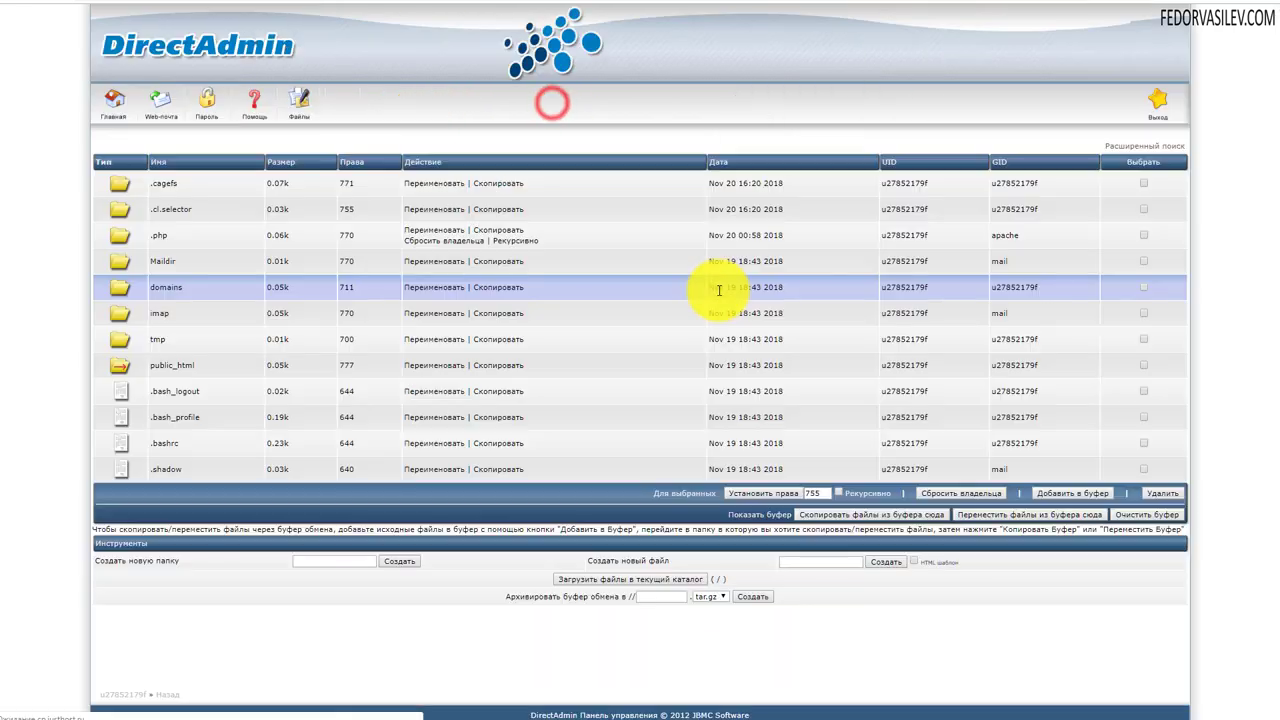
pyautogui.click(171, 365)
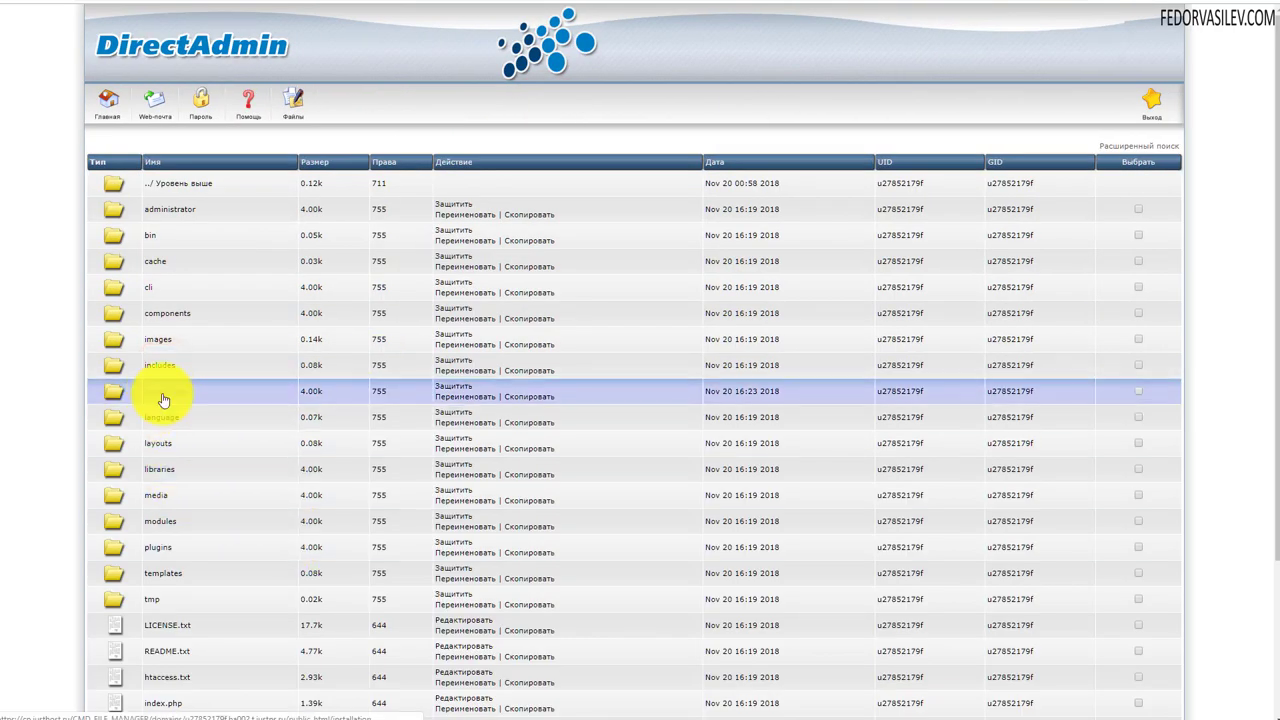
pyautogui.click(166, 395)
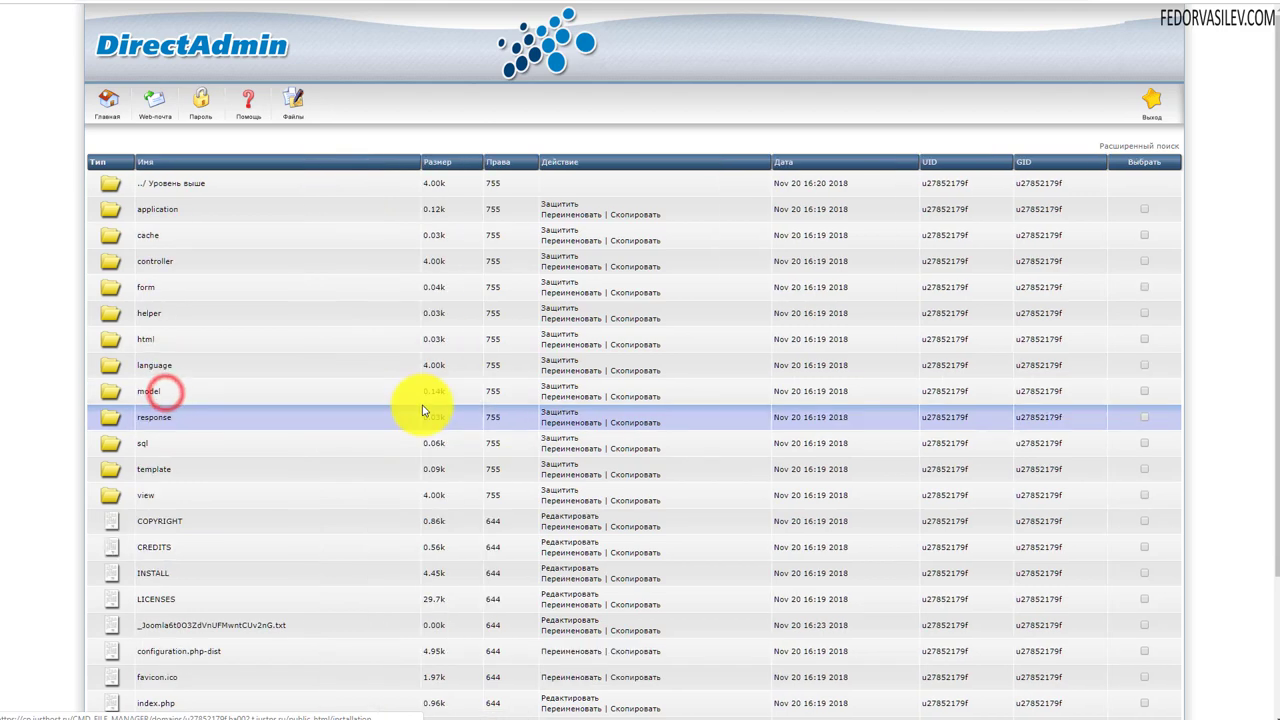
pyautogui.scroll(-3, 422, 410)
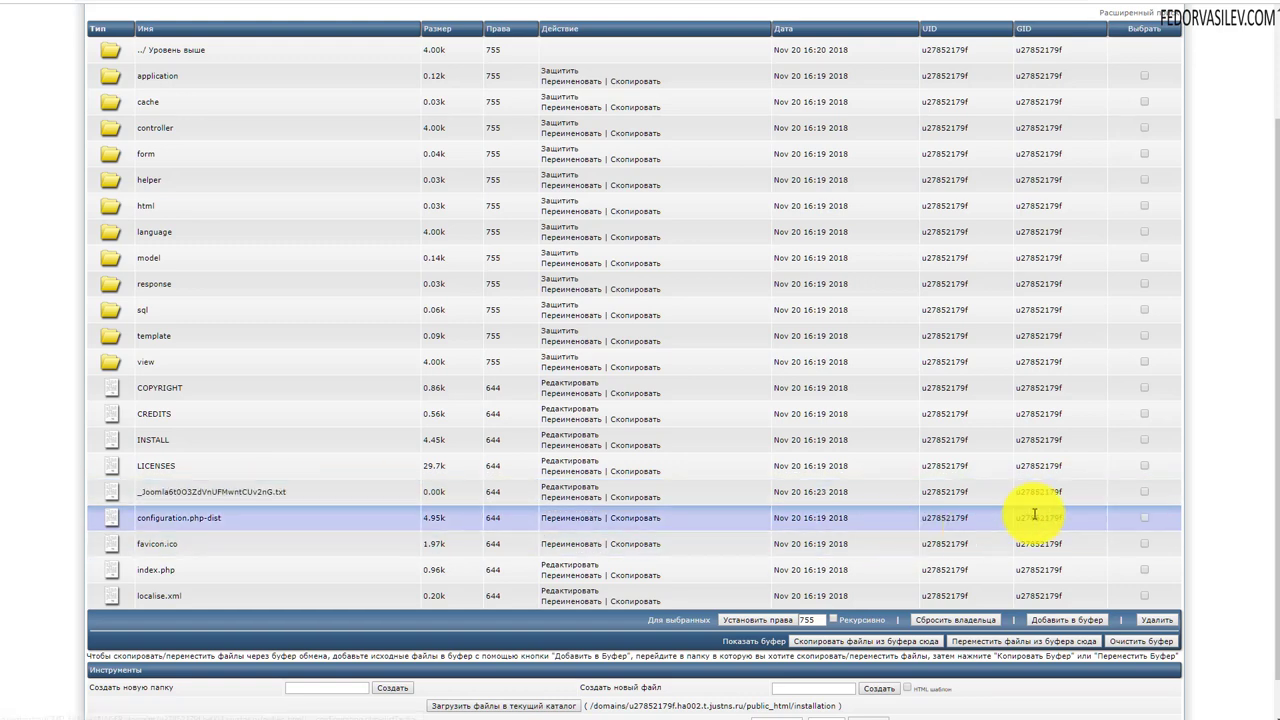
pyautogui.click(1145, 495)
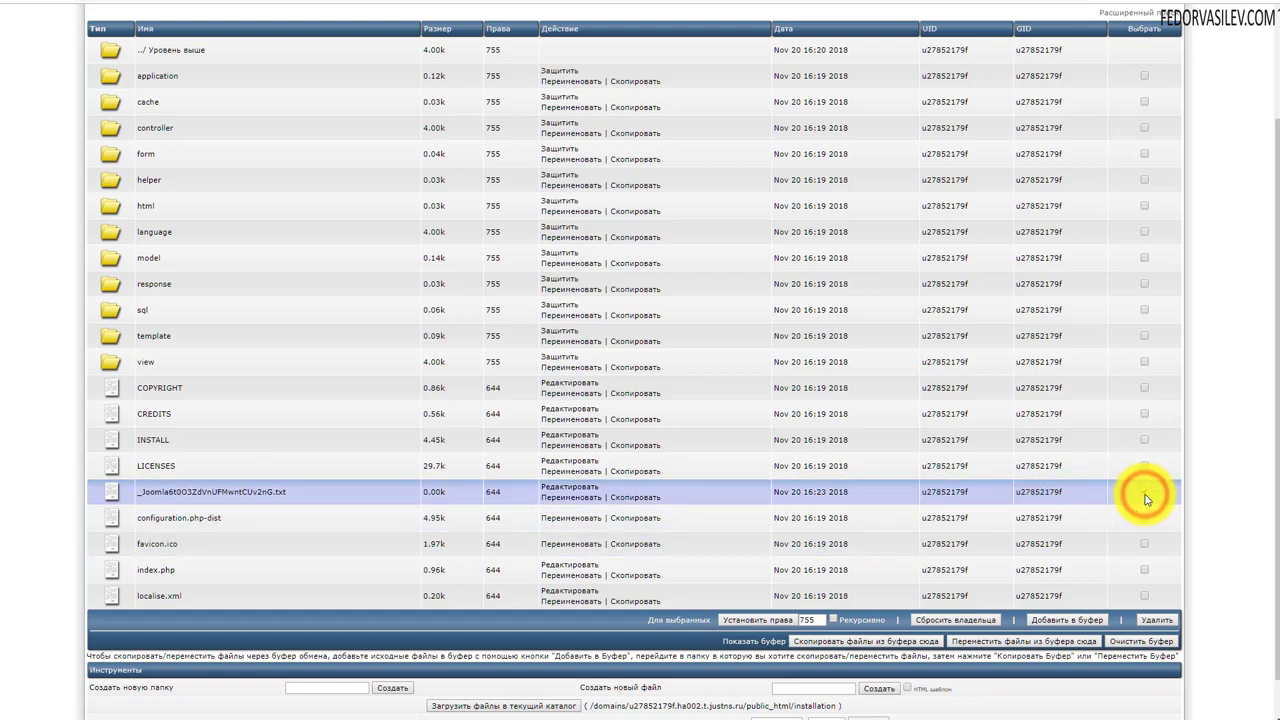
pyautogui.click(1157, 620)
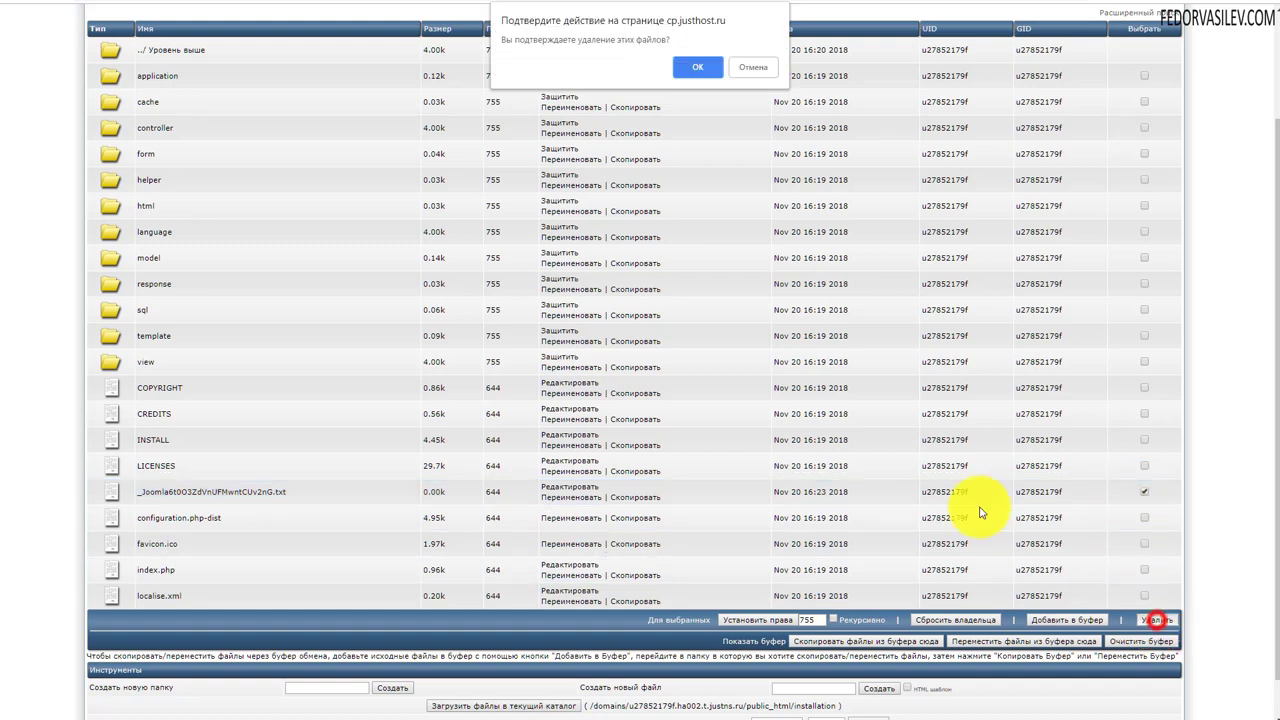
pyautogui.click(704, 78)
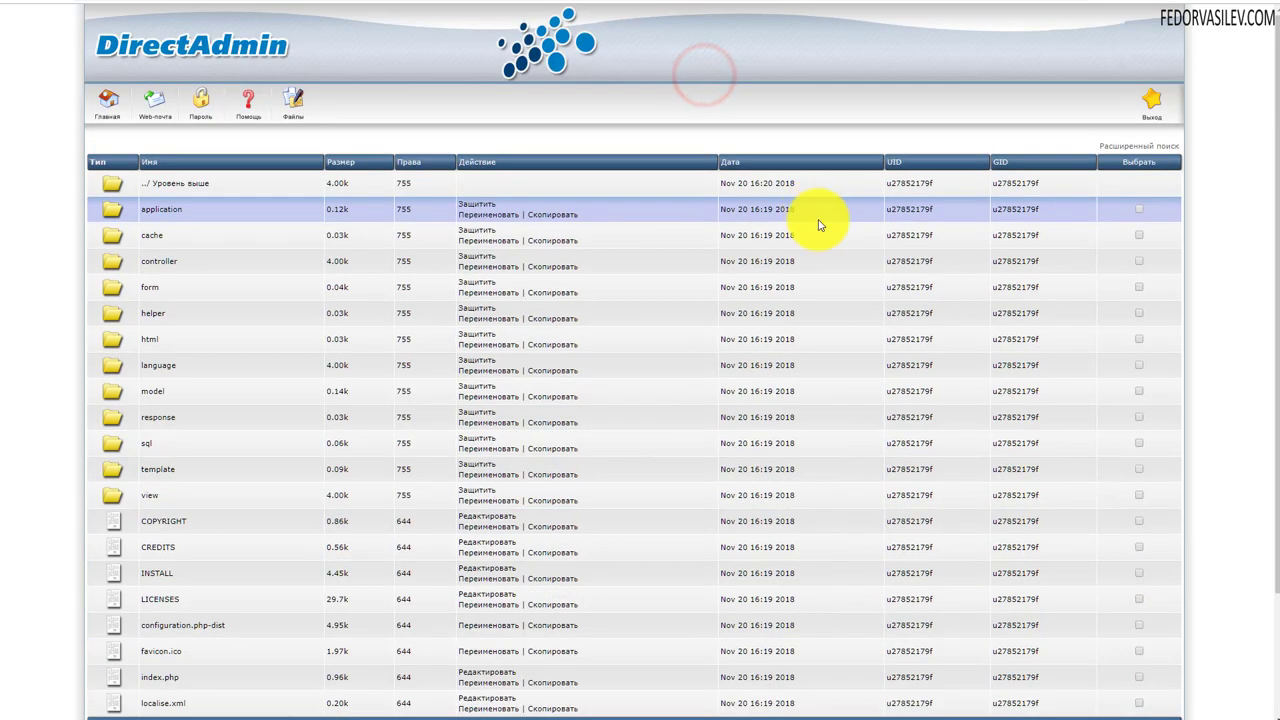
pyautogui.click(1100, 2)
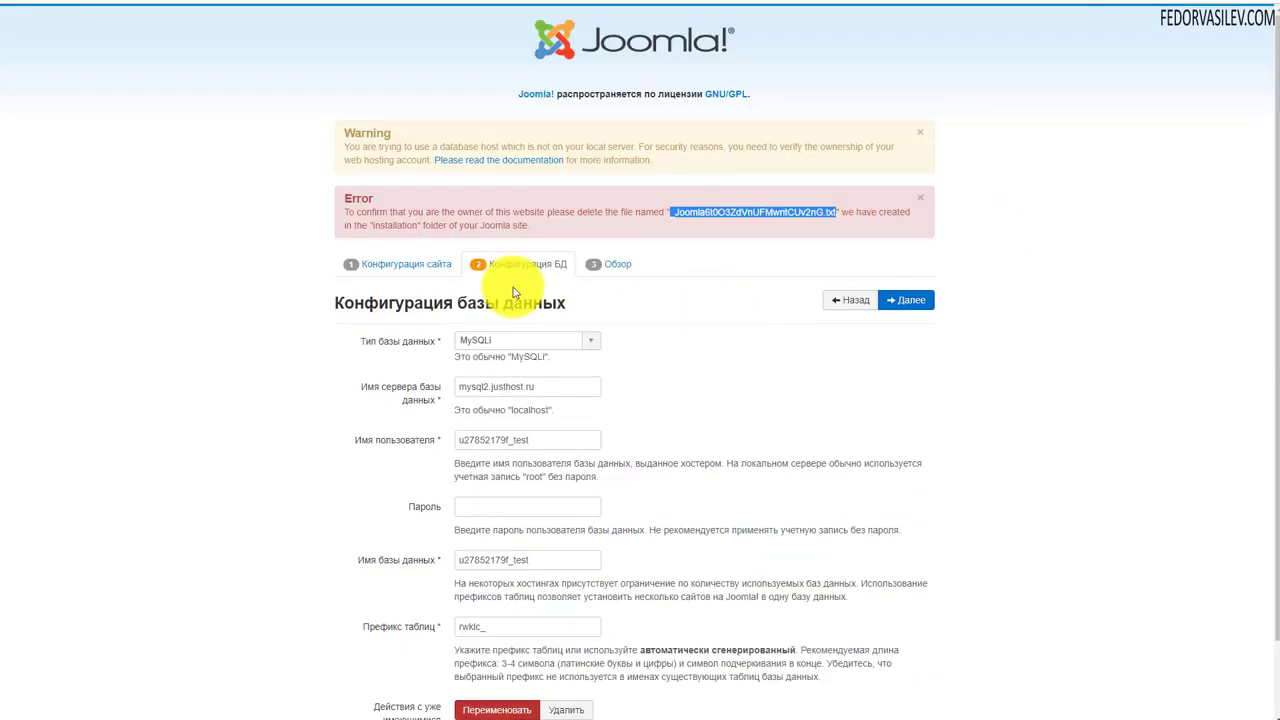
# - Re-enter the database password and advance to the Обзор overview step
pyautogui.scroll(-1, 620, 275)
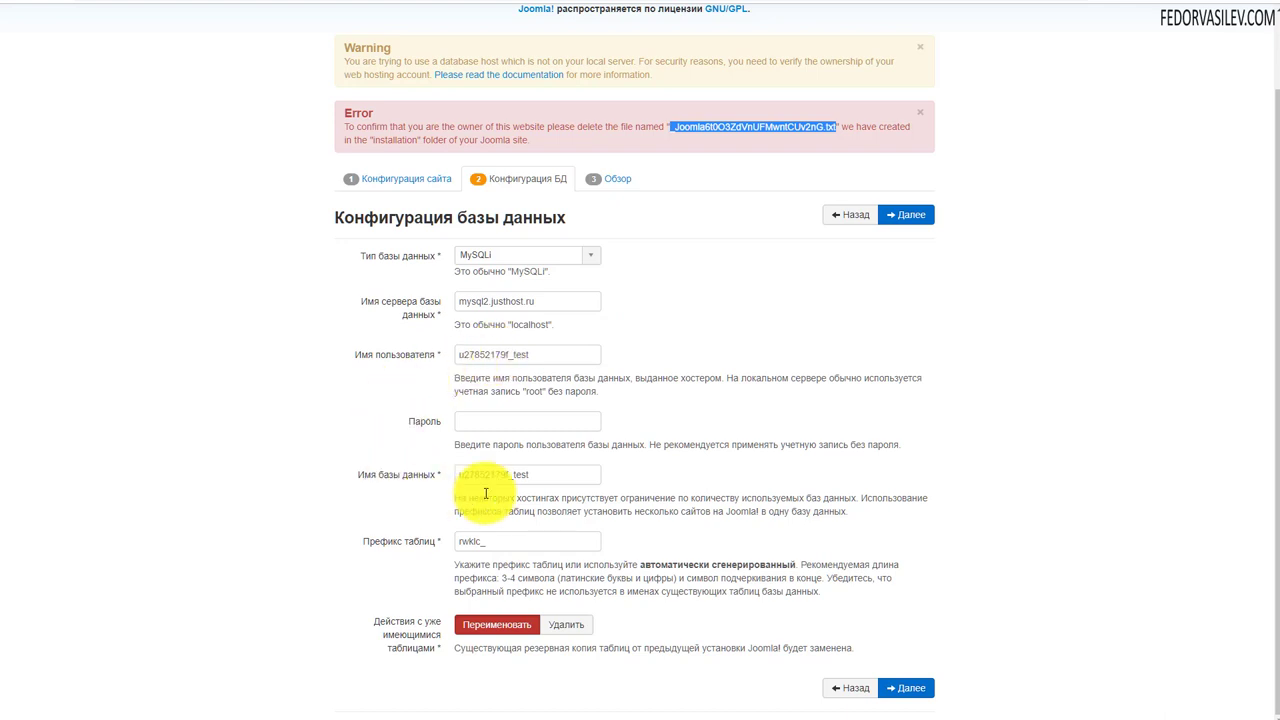
pyautogui.click(473, 421)
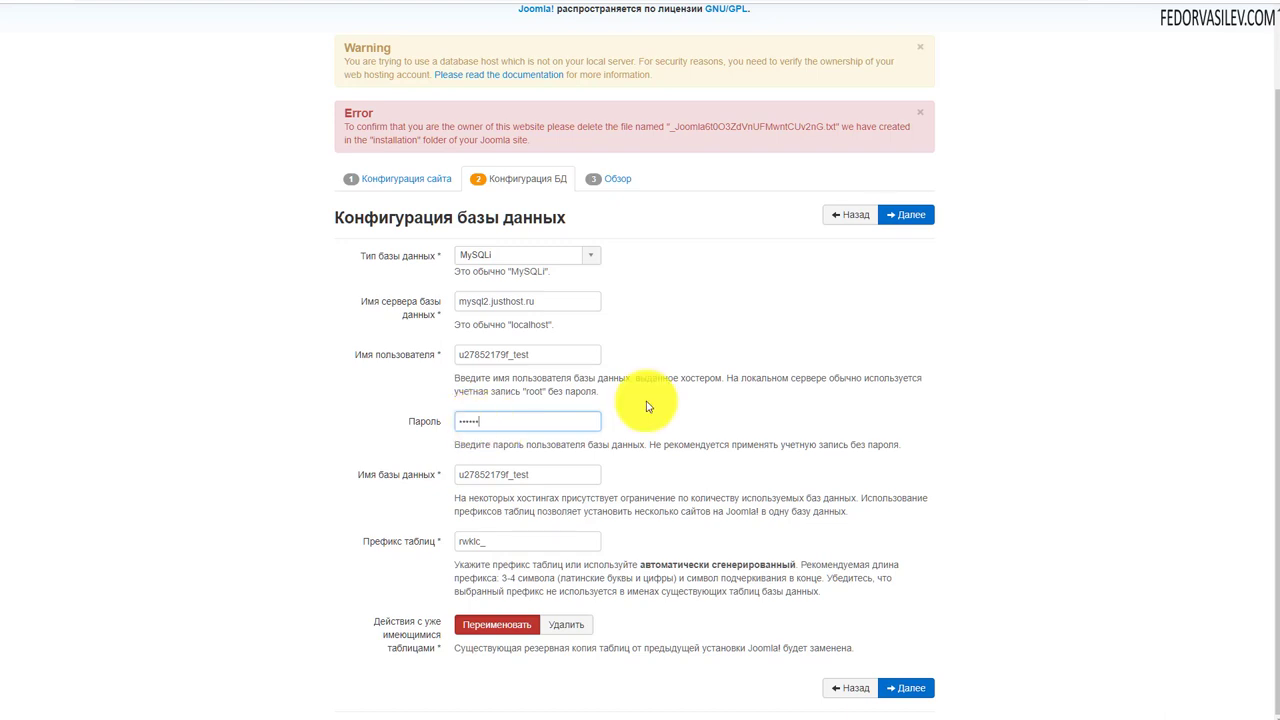
pyautogui.click(896, 214)
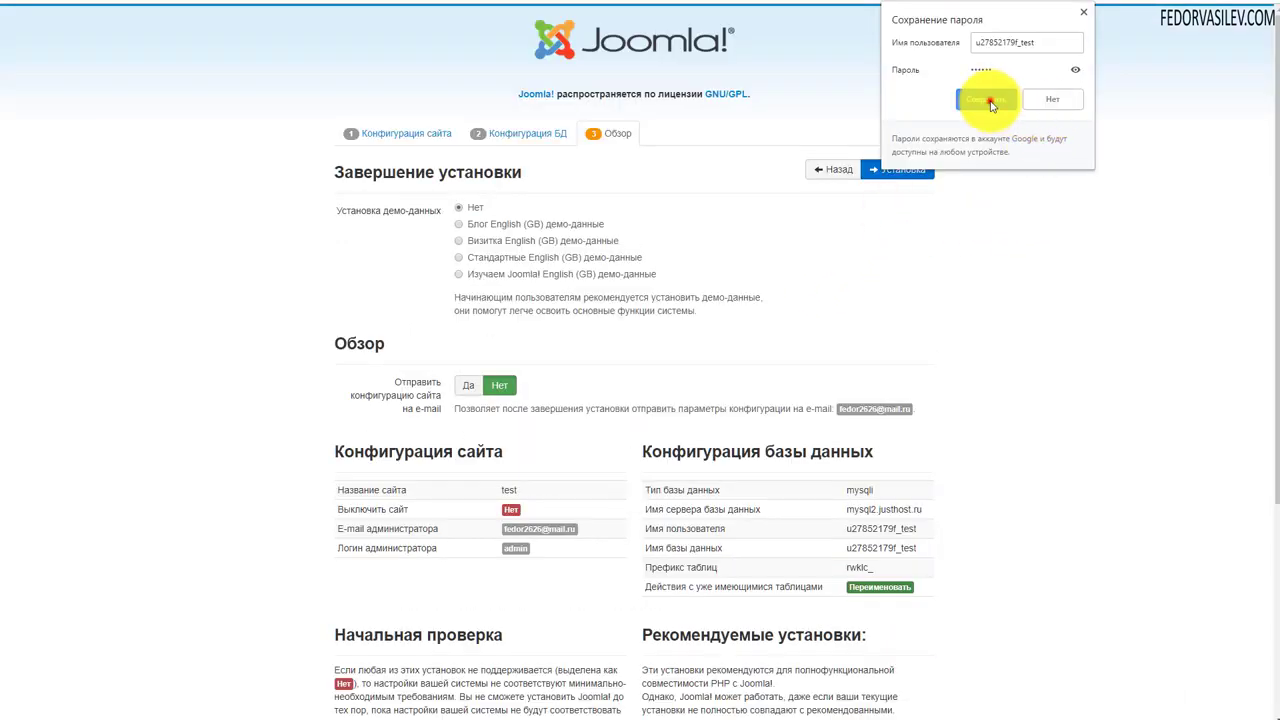
# - Review the pre-installation checks and start installing Joomla with demo data left at Нет
pyautogui.click(988, 100)
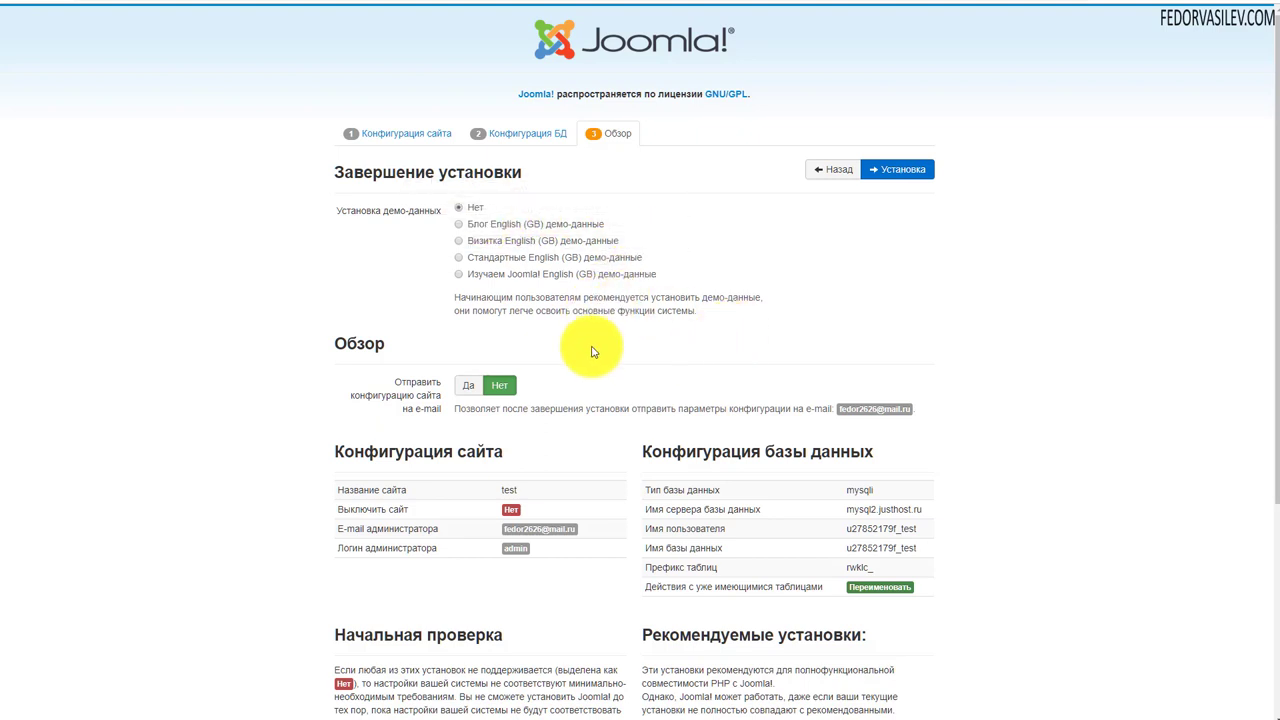
pyautogui.scroll(-5, 528, 230)
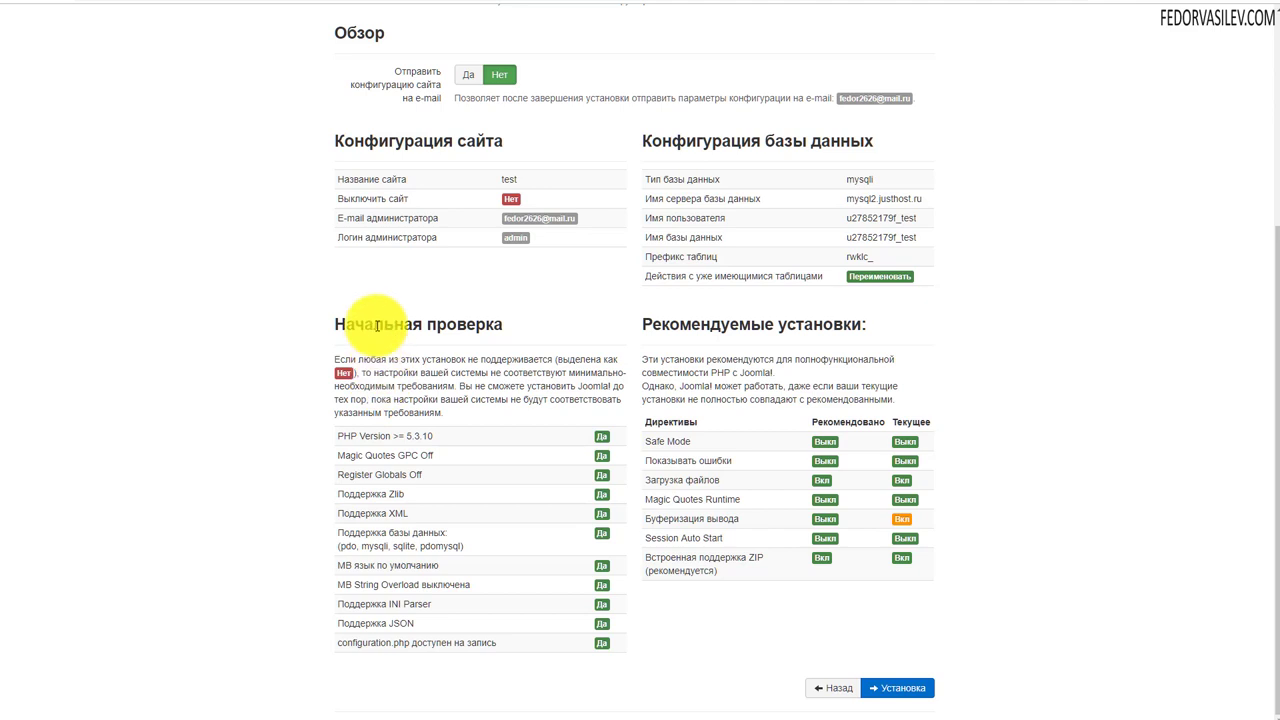
pyautogui.moveTo(373, 324); pyautogui.dragTo(457, 324)
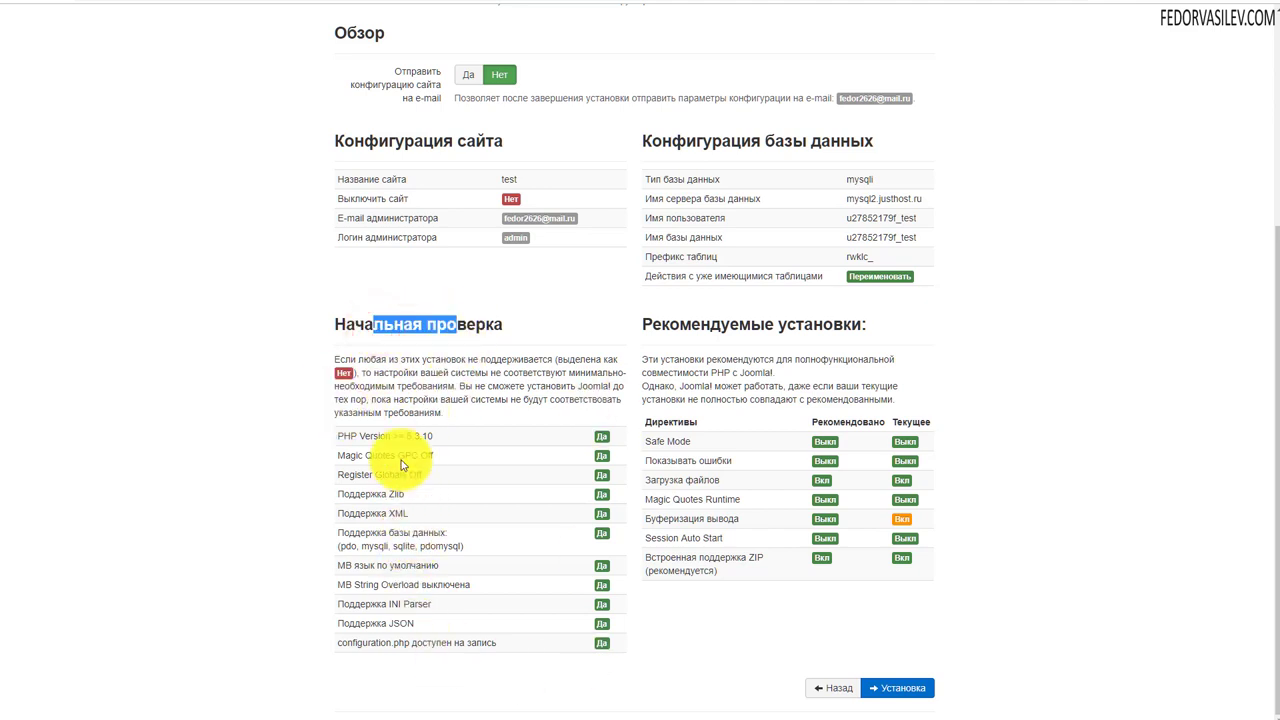
pyautogui.moveTo(398, 436); pyautogui.dragTo(521, 669)
pyautogui.click(478, 666)
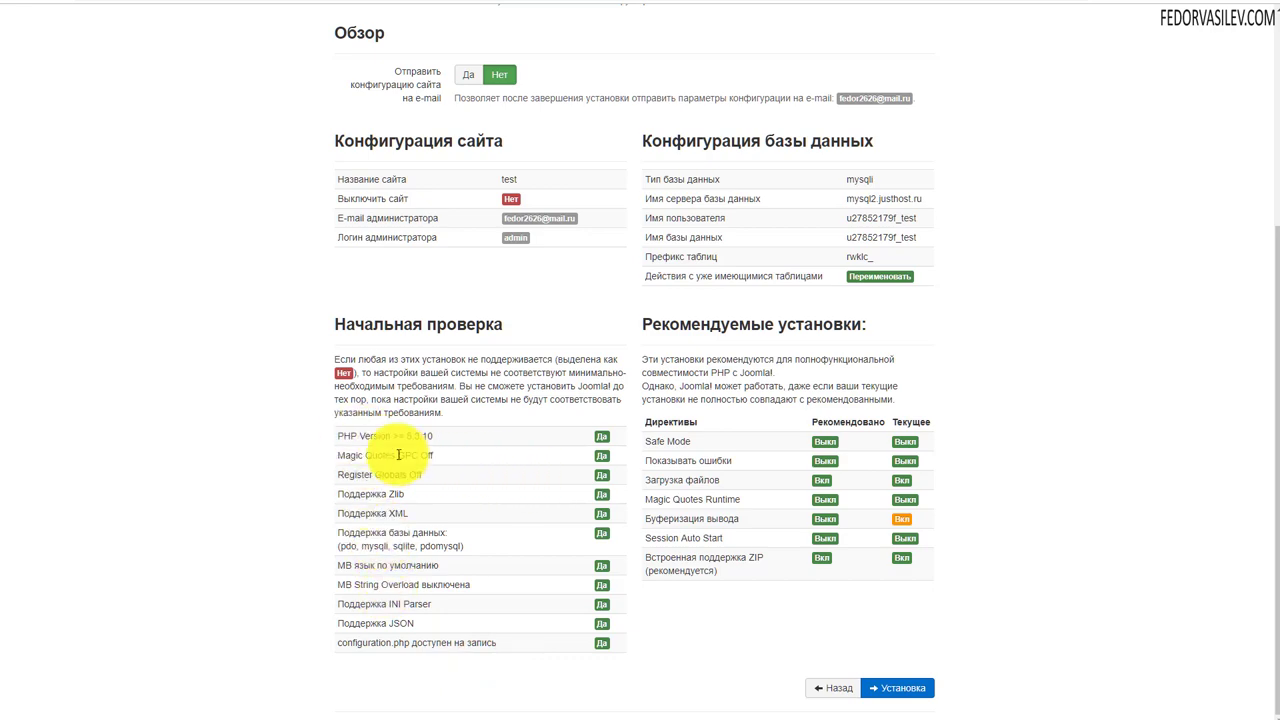
pyautogui.scroll(3, 398, 455)
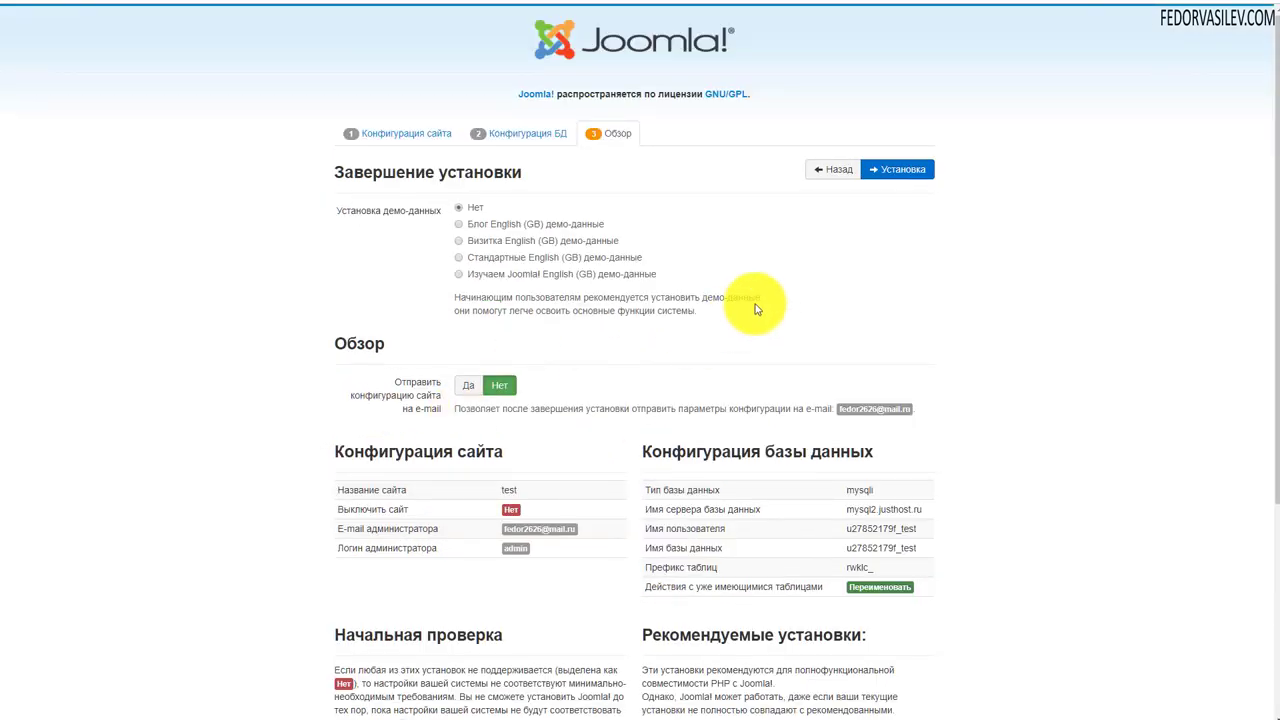
pyautogui.scroll(-3, 749, 300)
pyautogui.scroll(3, 750, 290)
pyautogui.click(880, 174)
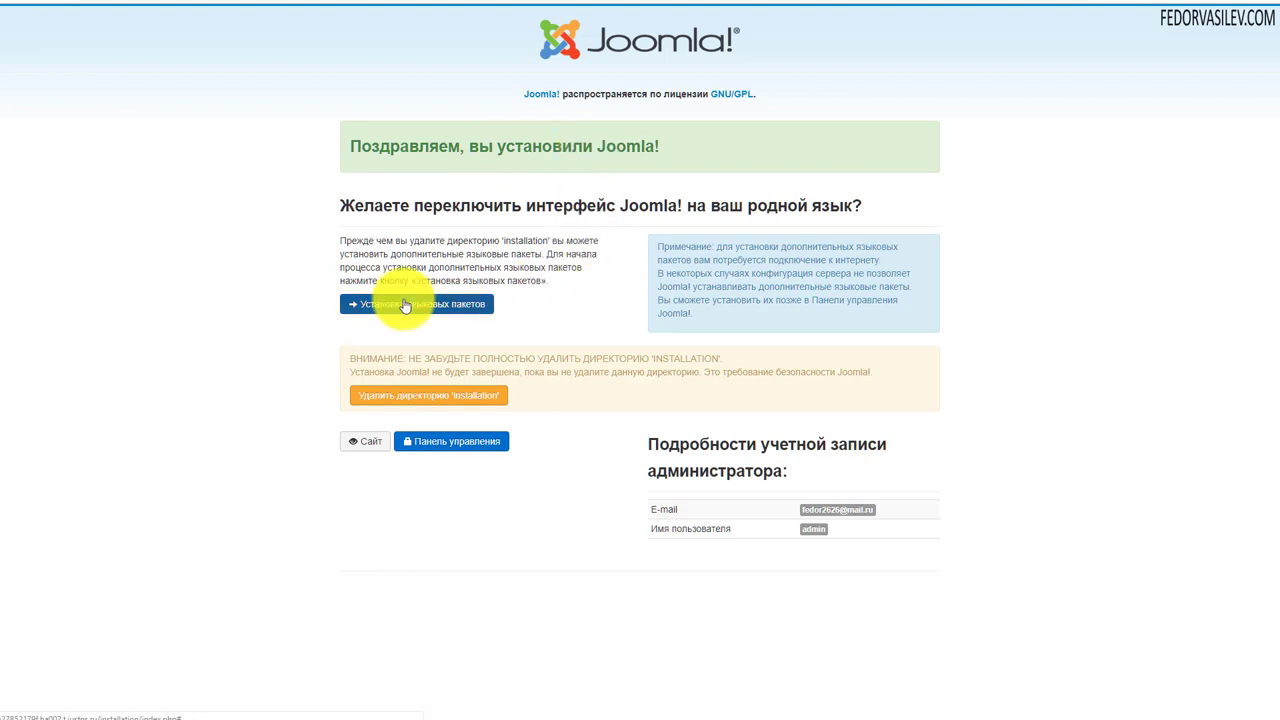
# - Install the Russian language pack and set Русский as default for the control panel and site
pyautogui.click(372, 302)
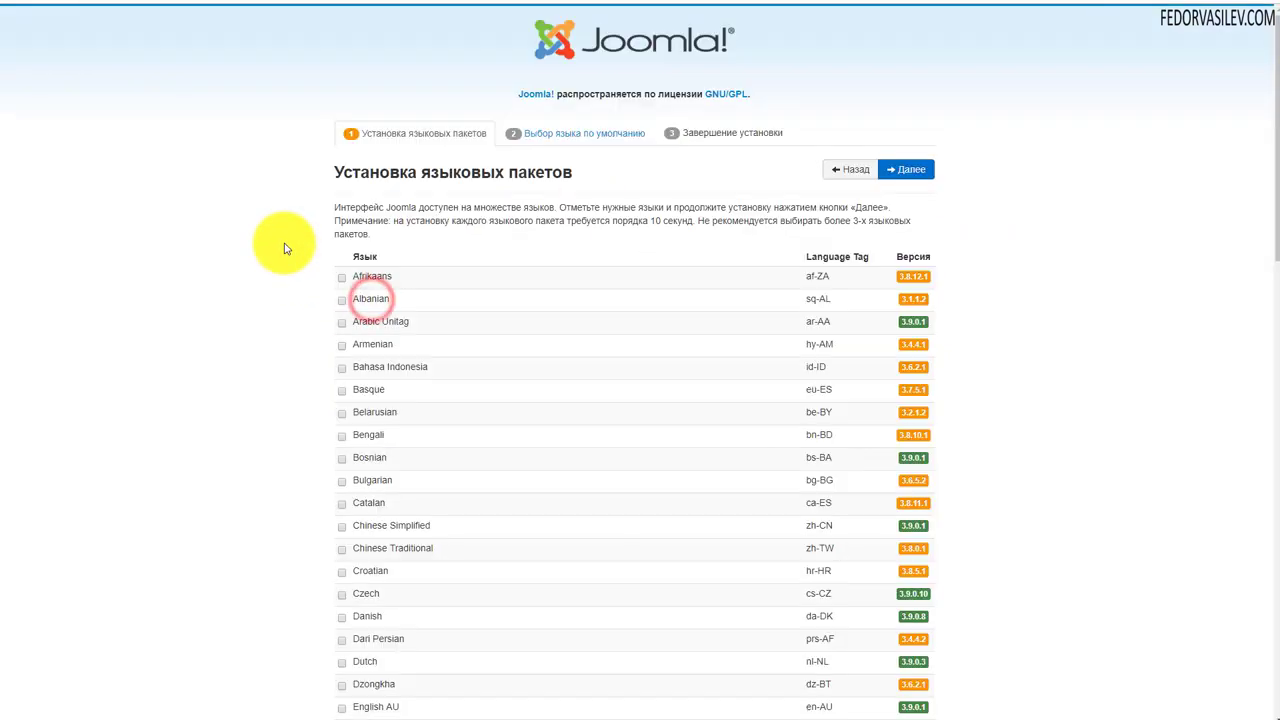
pyautogui.scroll(-13, 500, 286)
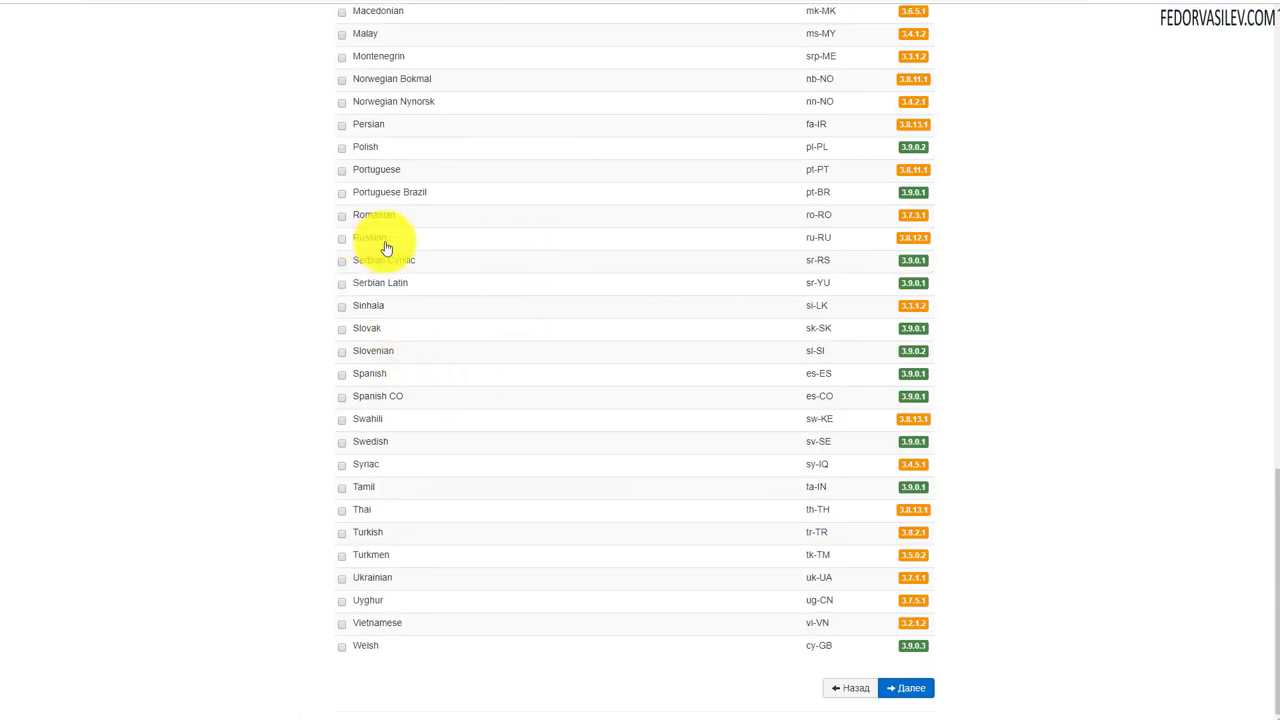
pyautogui.click(341, 239)
pyautogui.click(908, 688)
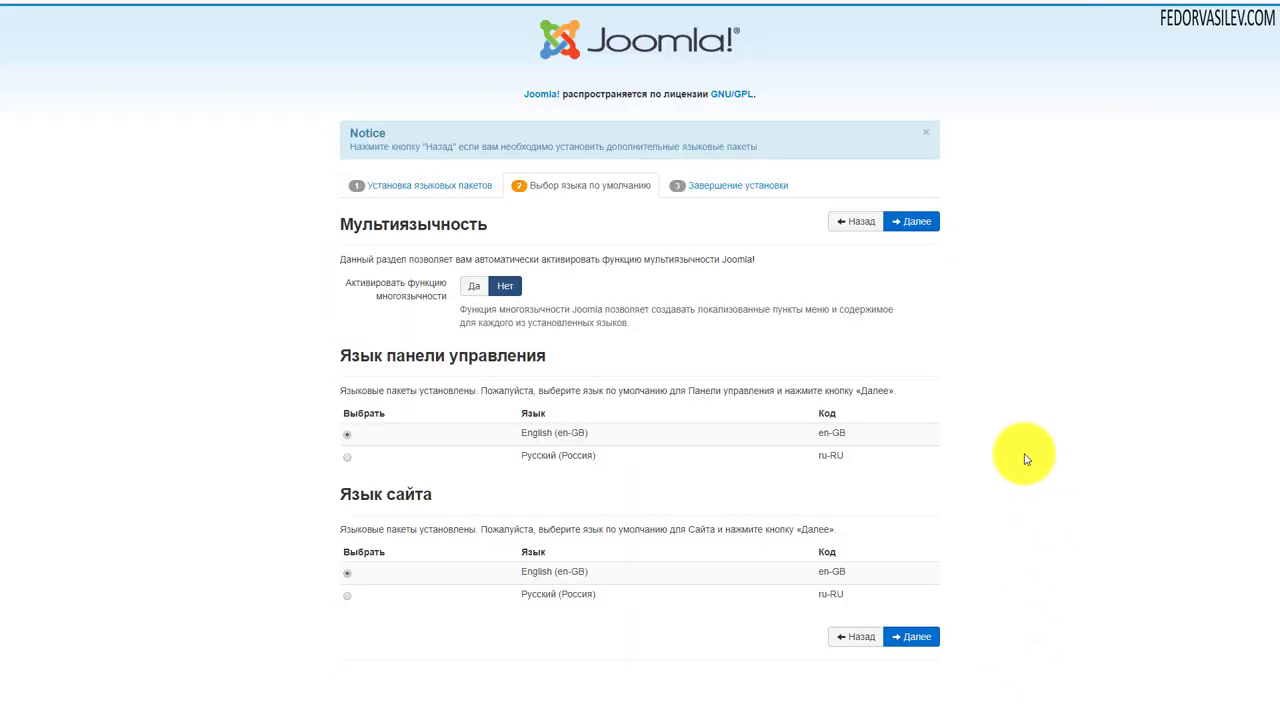
pyautogui.click(347, 456)
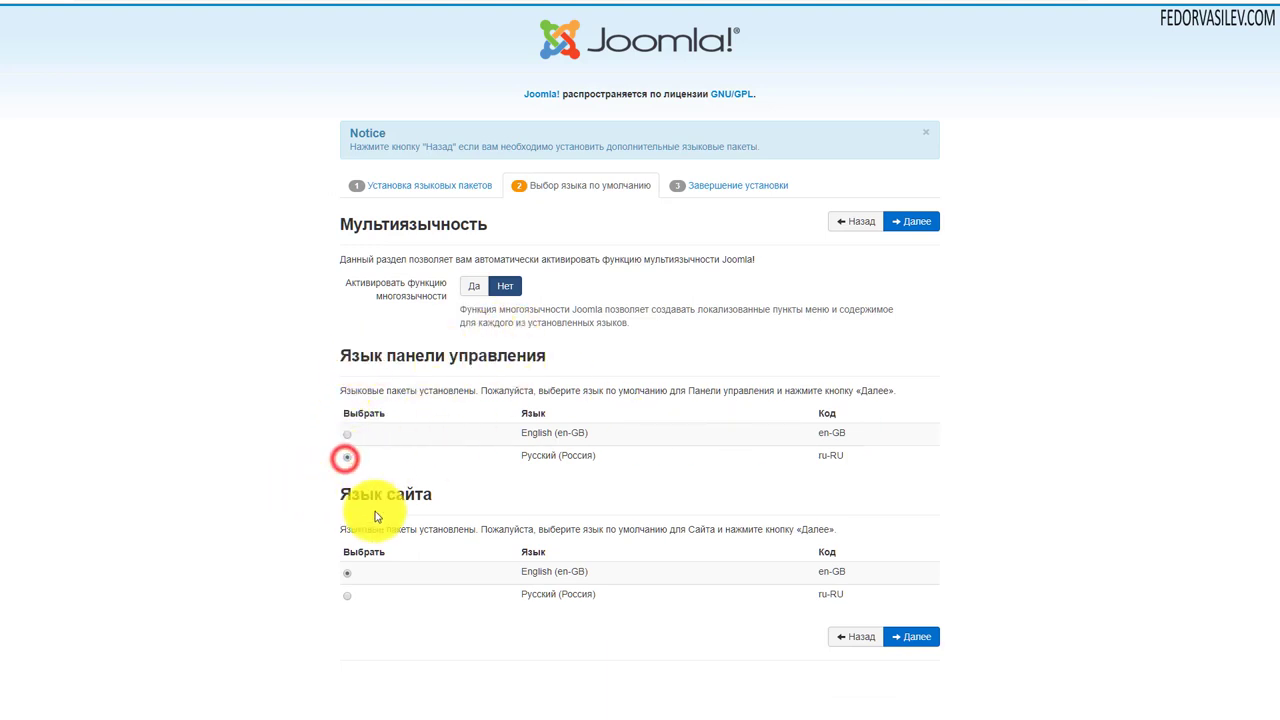
pyautogui.click(344, 603)
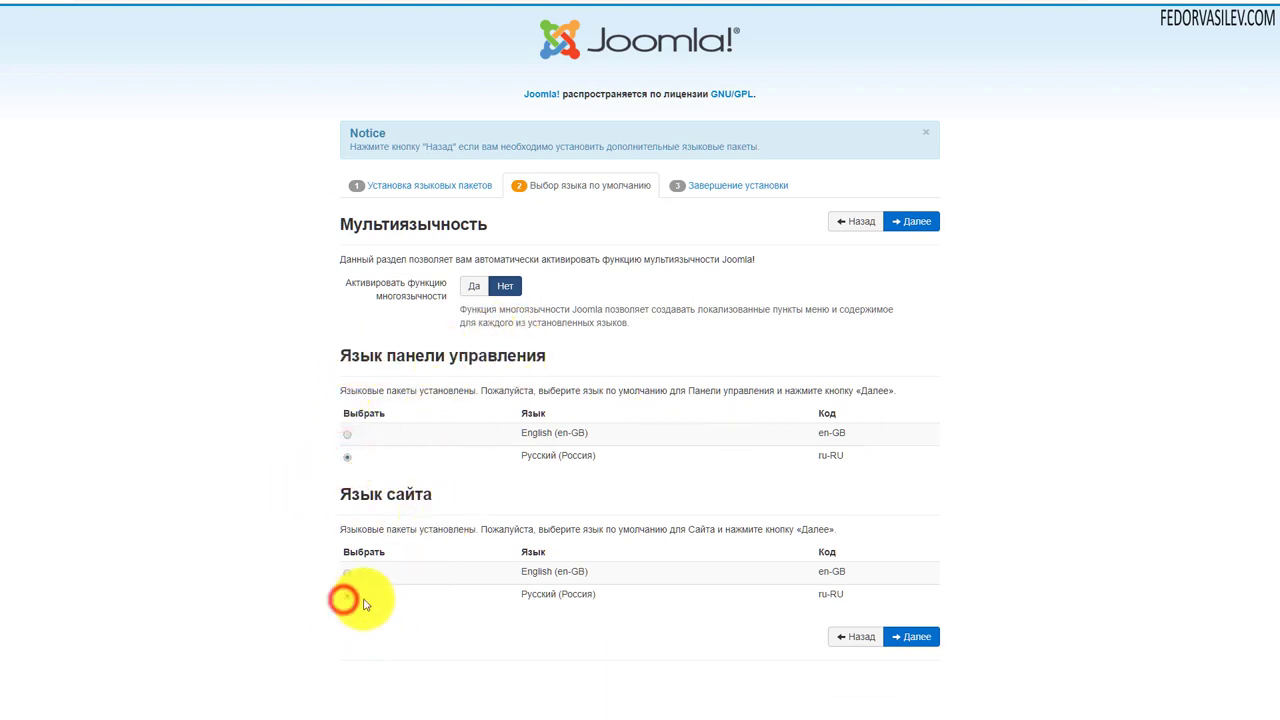
pyautogui.click(903, 221)
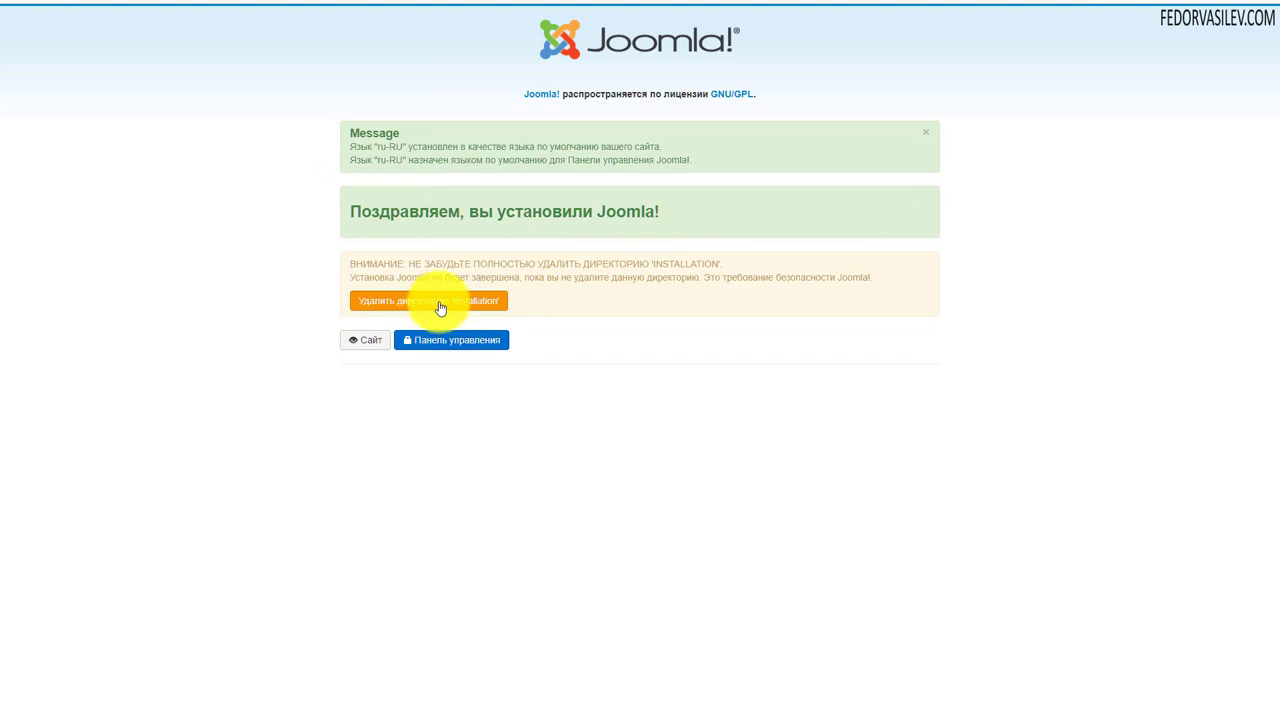
# - Remove the installation directory and sign in to the administrator panel with the admin account
pyautogui.click(362, 302)
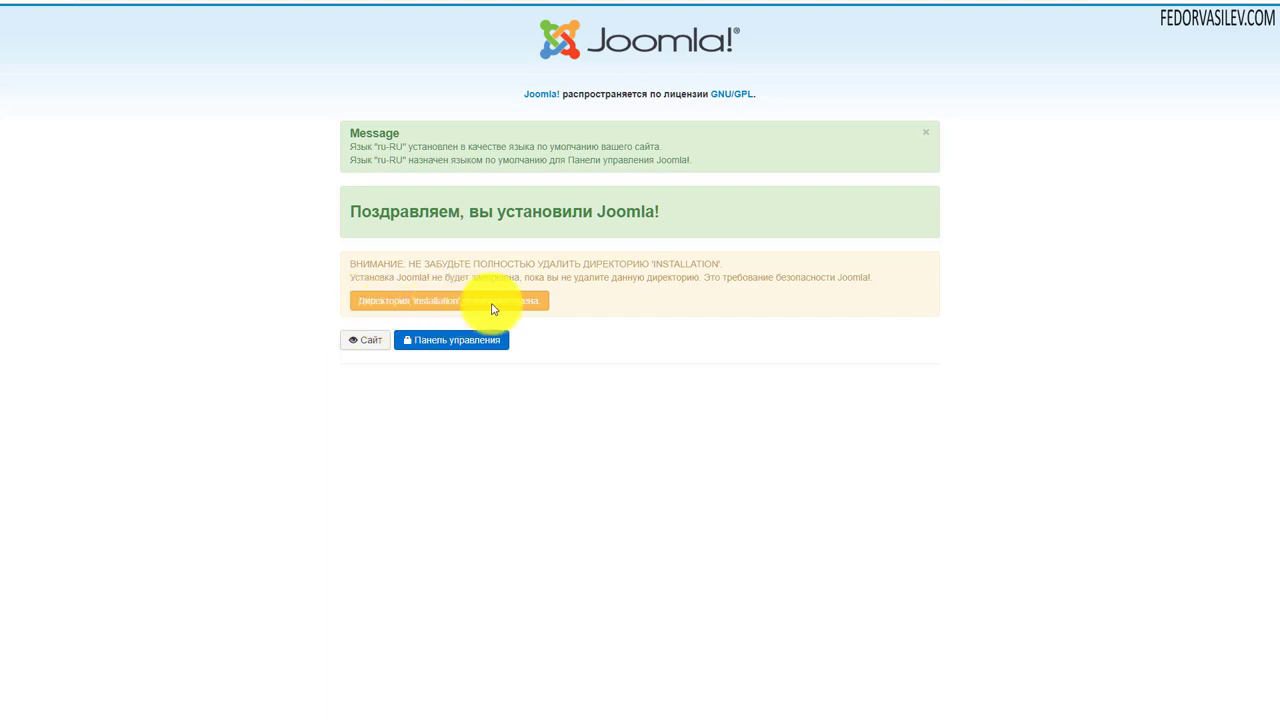
pyautogui.click(436, 345)
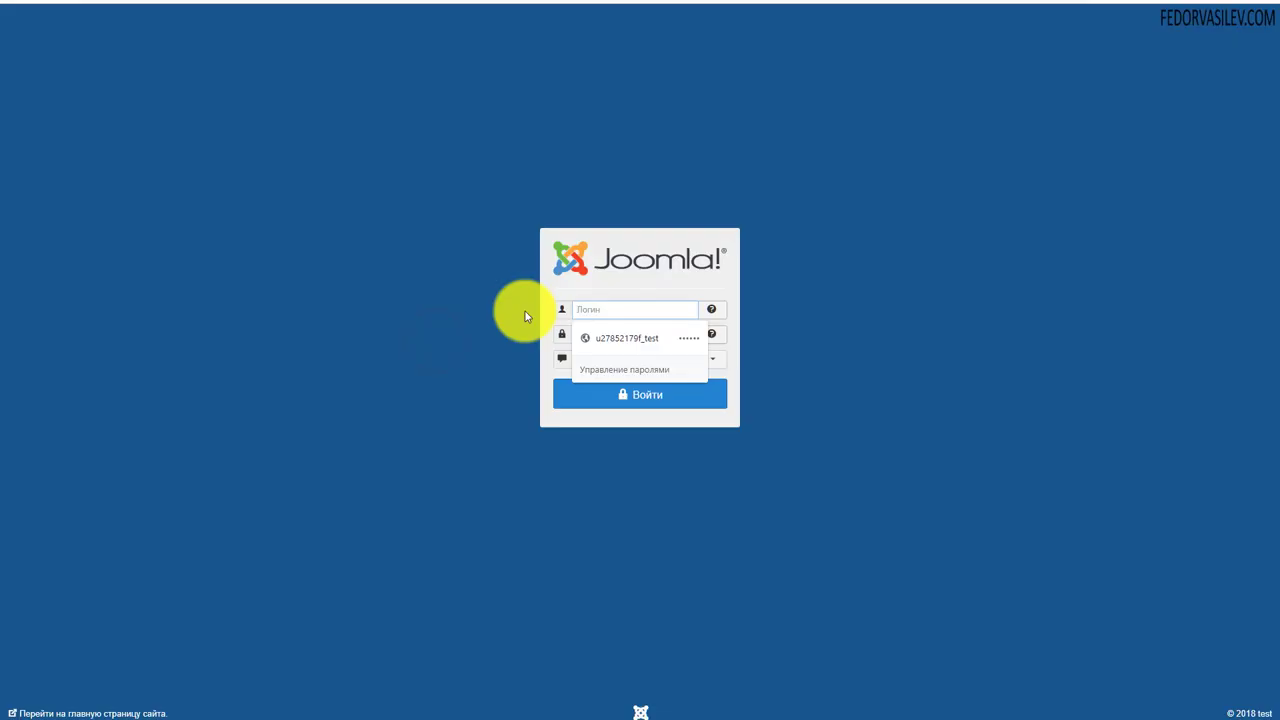
pyautogui.click(525, 313)
pyautogui.click(589, 308)
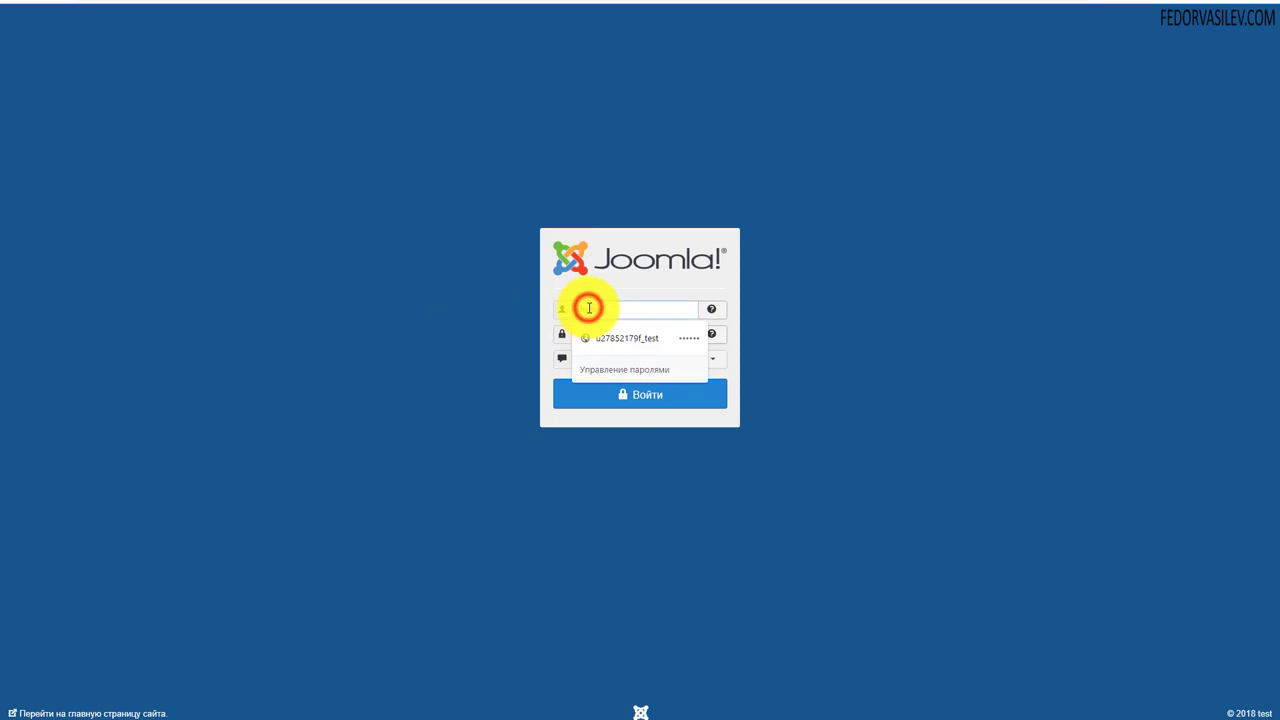
pyautogui.press('Escape')
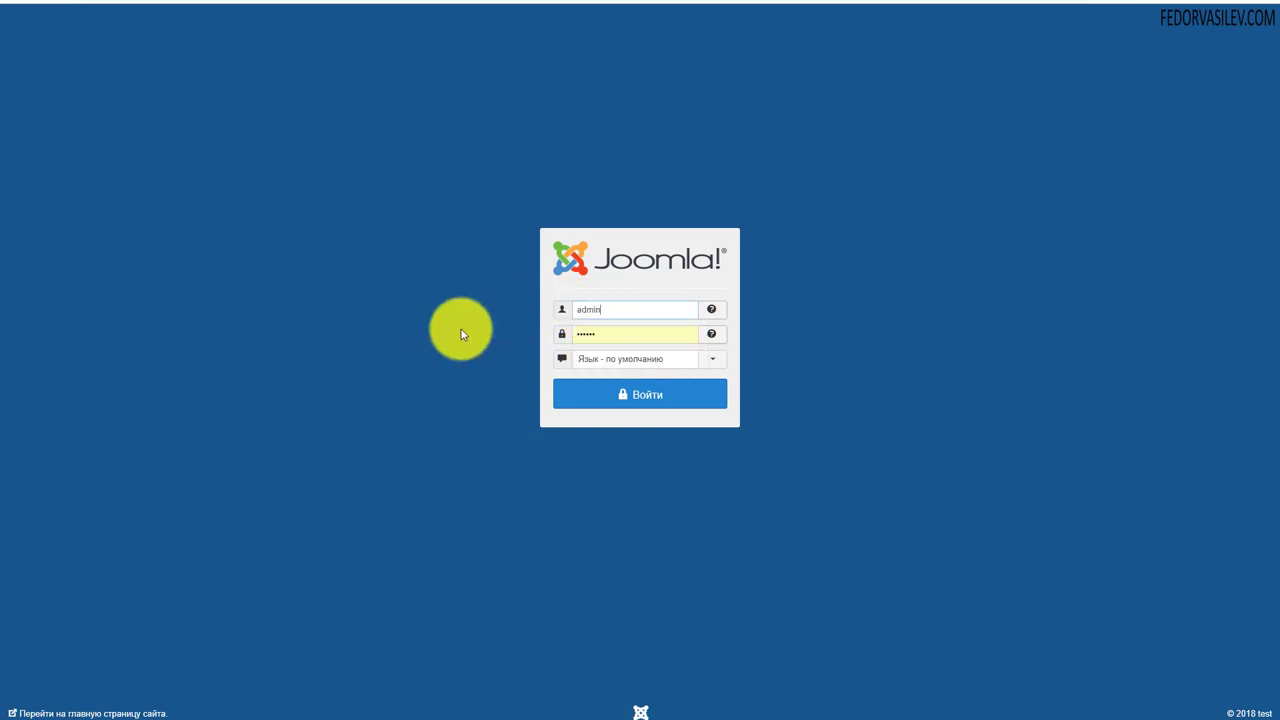
pyautogui.press('Tab')
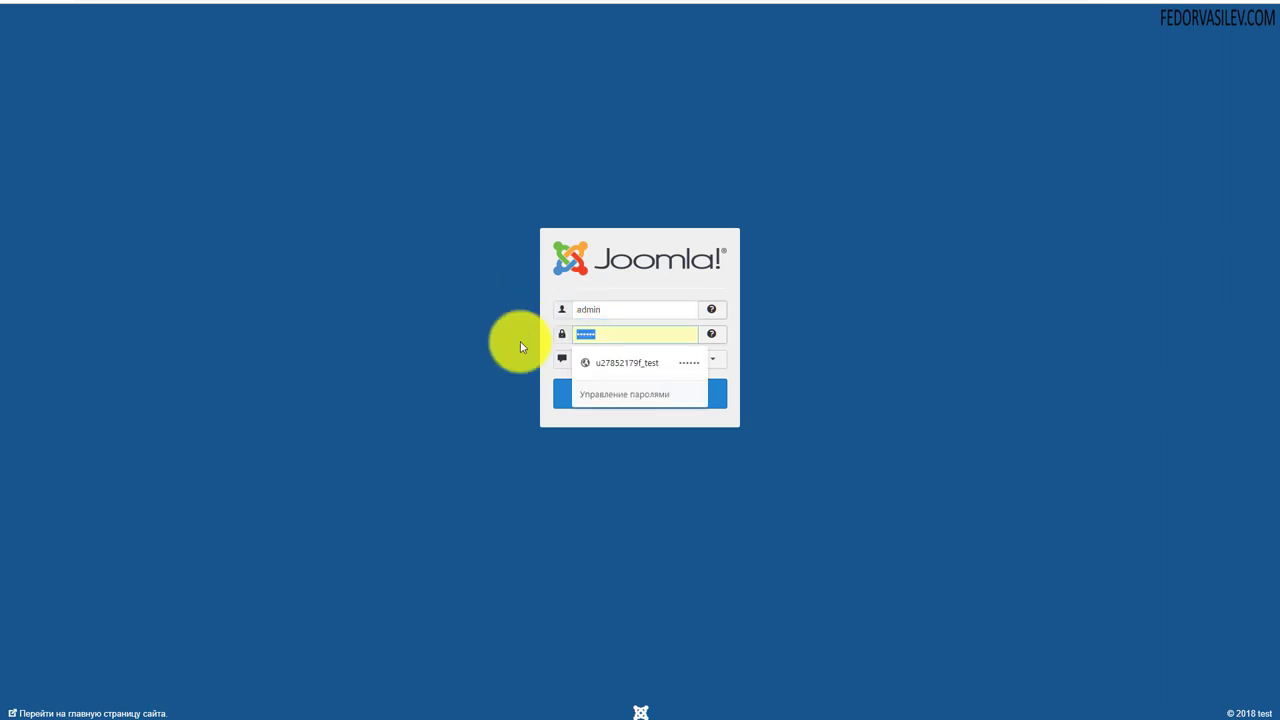
pyautogui.press('Return')
pyautogui.click(611, 474)
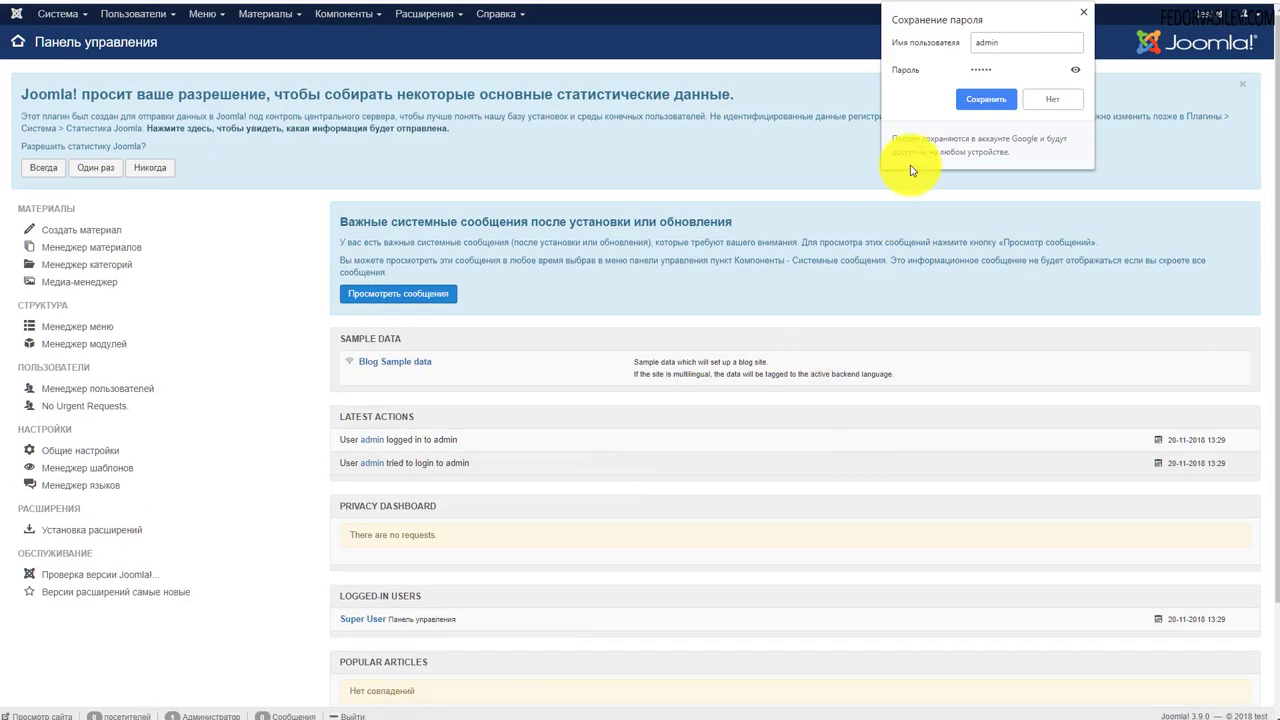
# - Choose Никогда on the statistics notice and view the site's public front page tab
pyautogui.click(146, 167)
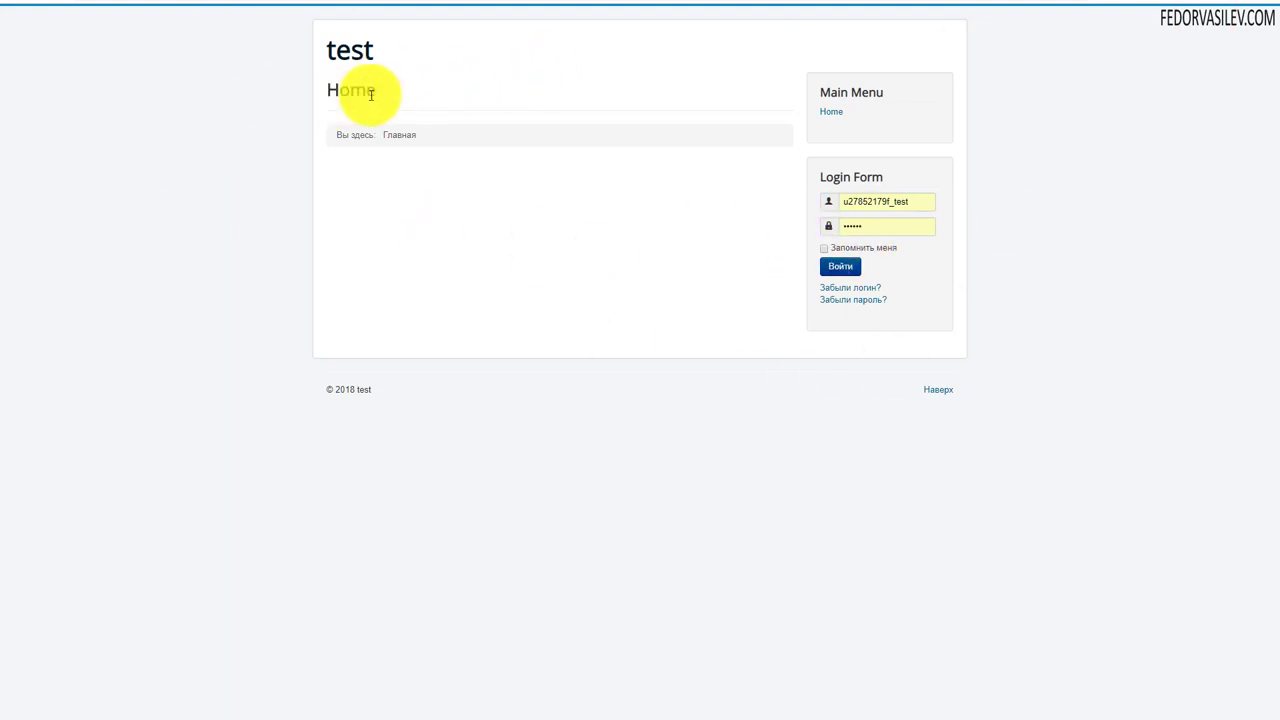
pyautogui.click(1060, 1)
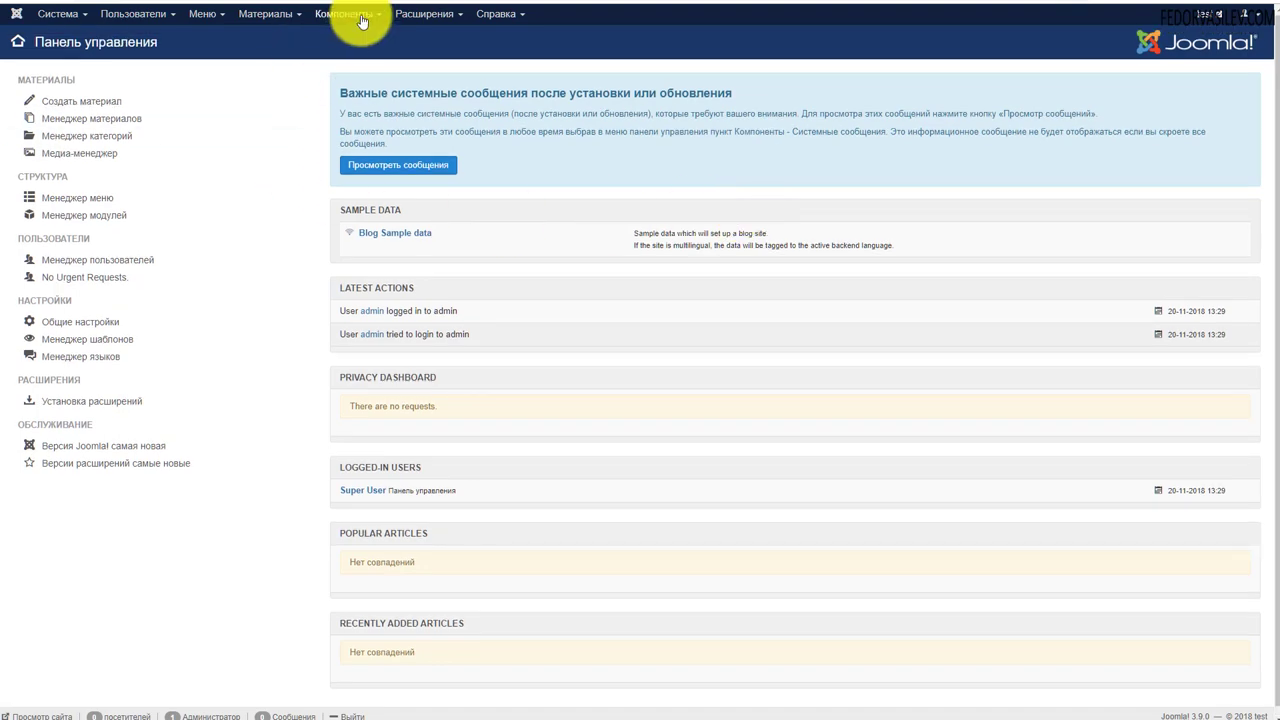
pyautogui.hotkey('ctrl', 'Tab')
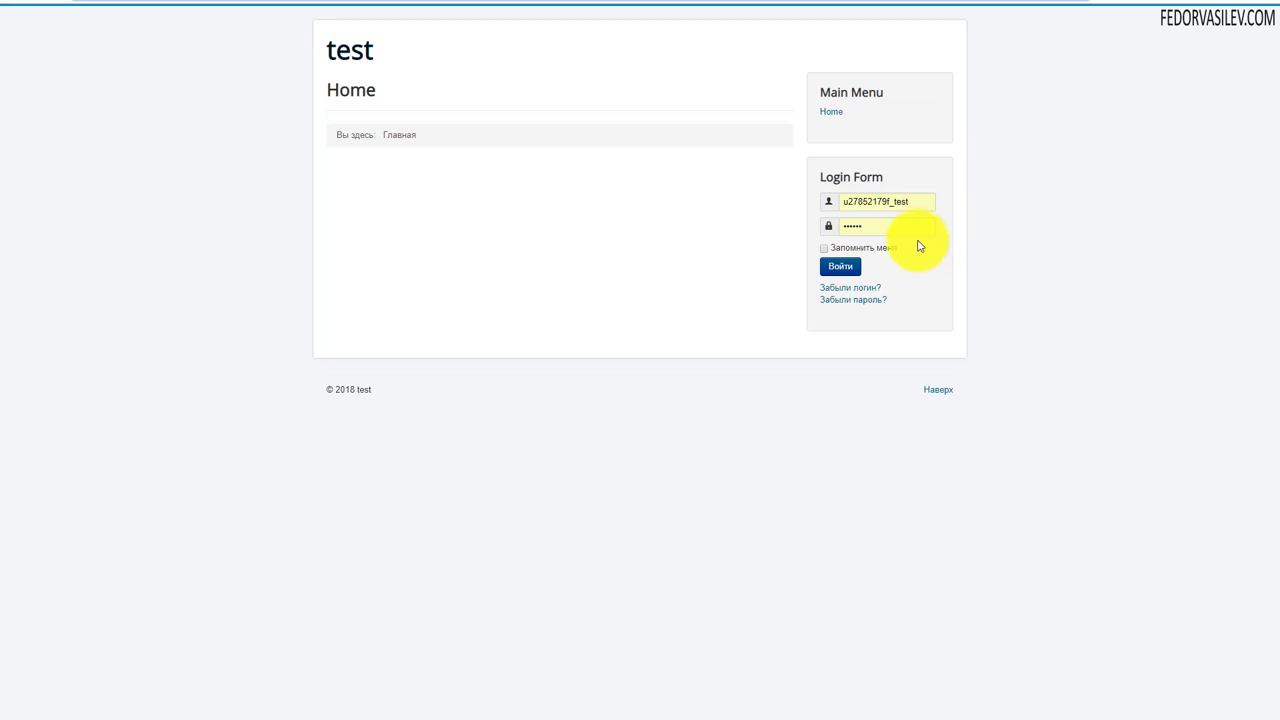
pyautogui.click(1062, 6)
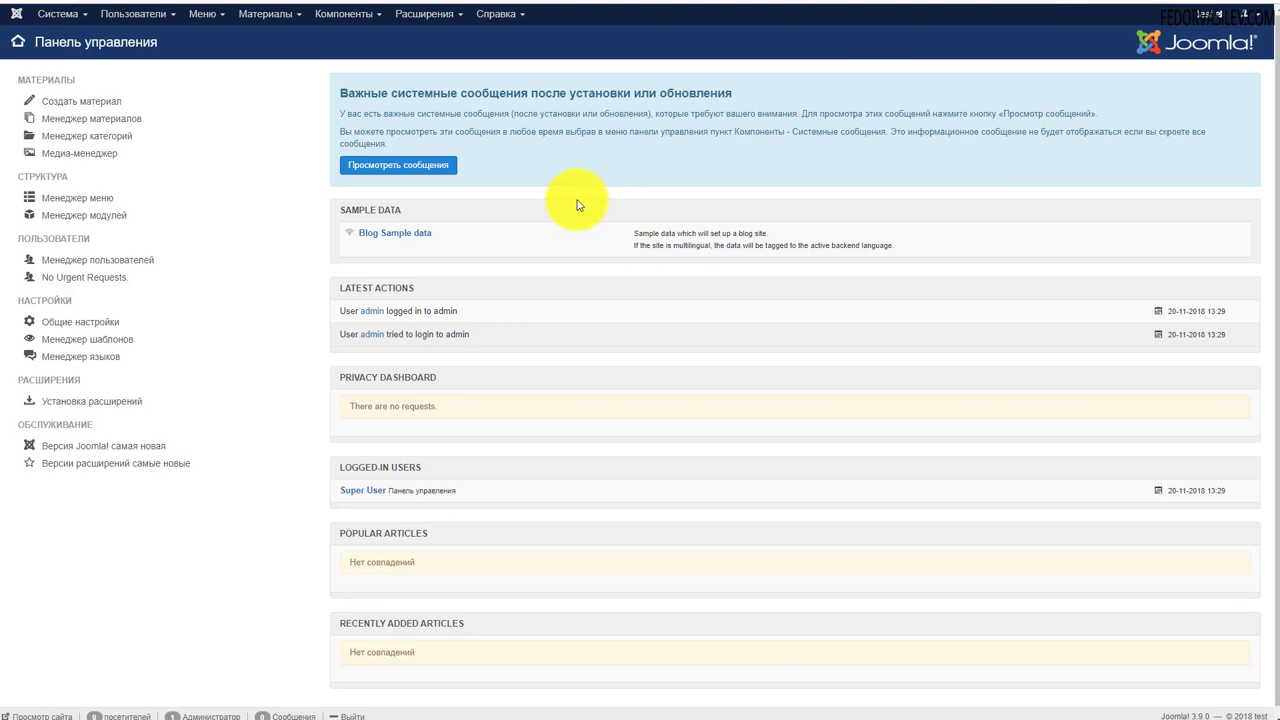
pyautogui.scroll(-1, 449, 203)
pyautogui.scroll(1, 449, 203)
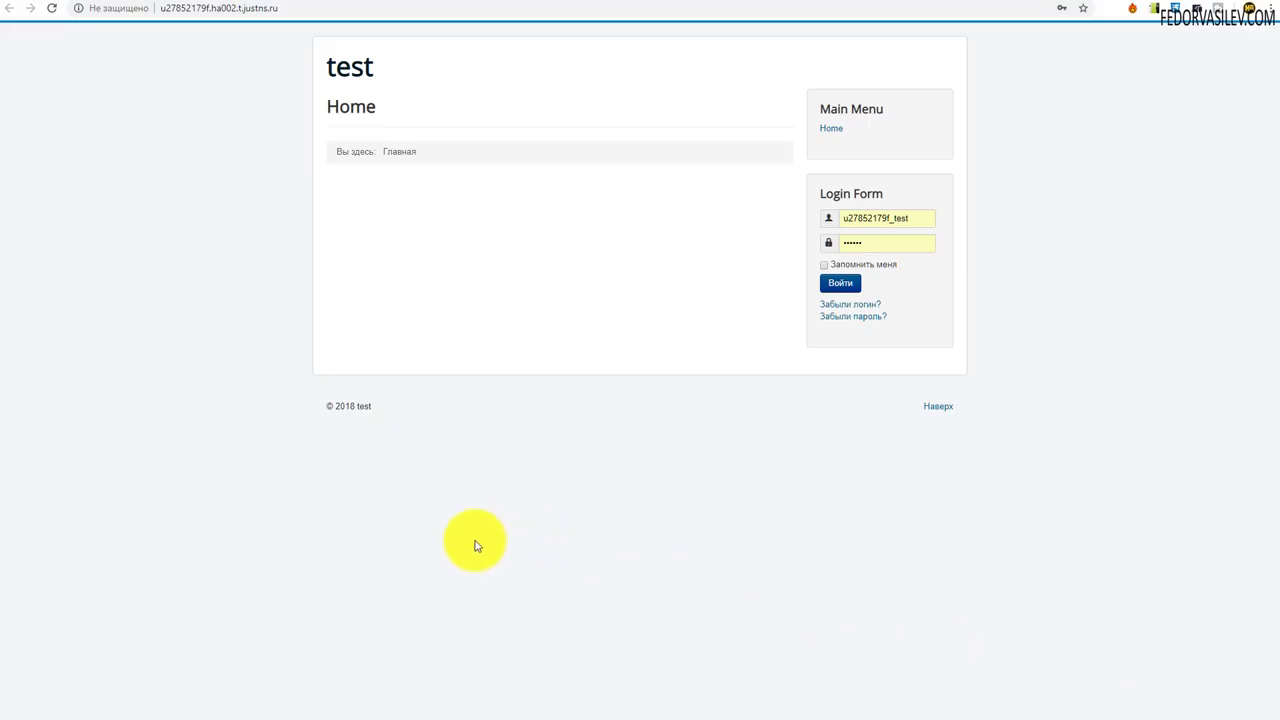
# - Pick 7.2 in the Версия PHP list and make it current, replacing PHP 7.1
pyautogui.click(251, 12)
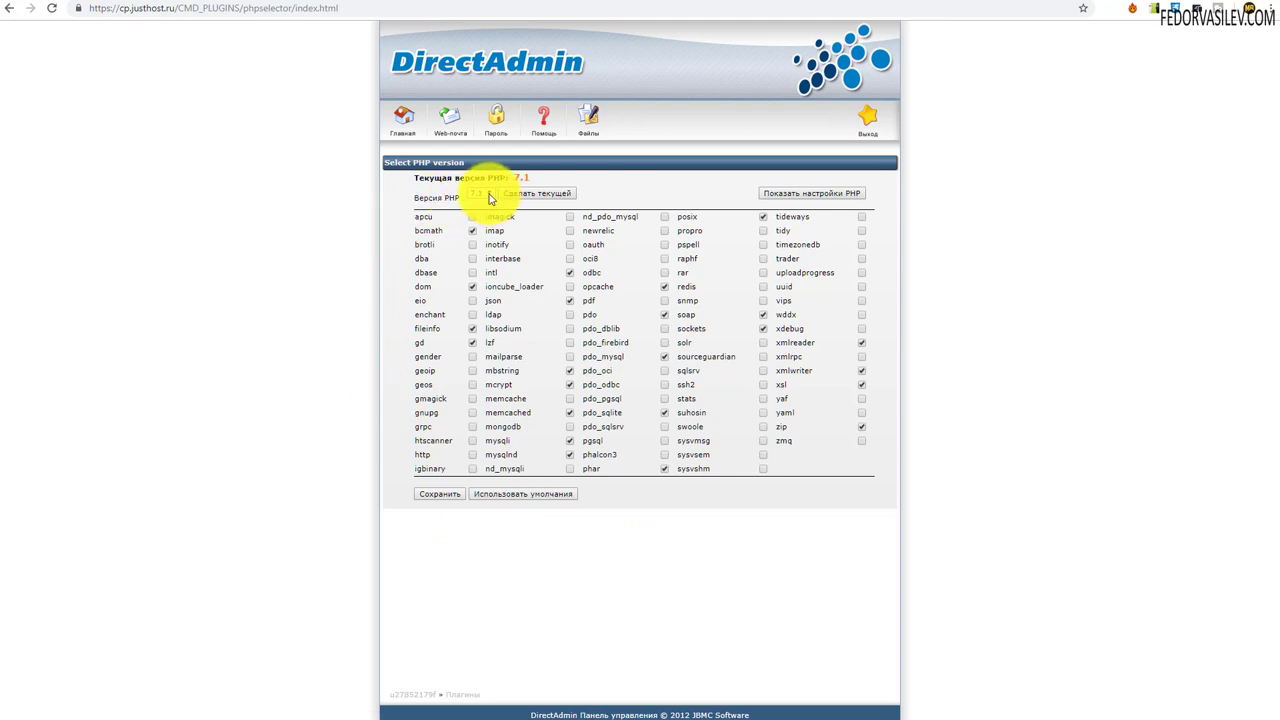
pyautogui.click(491, 197)
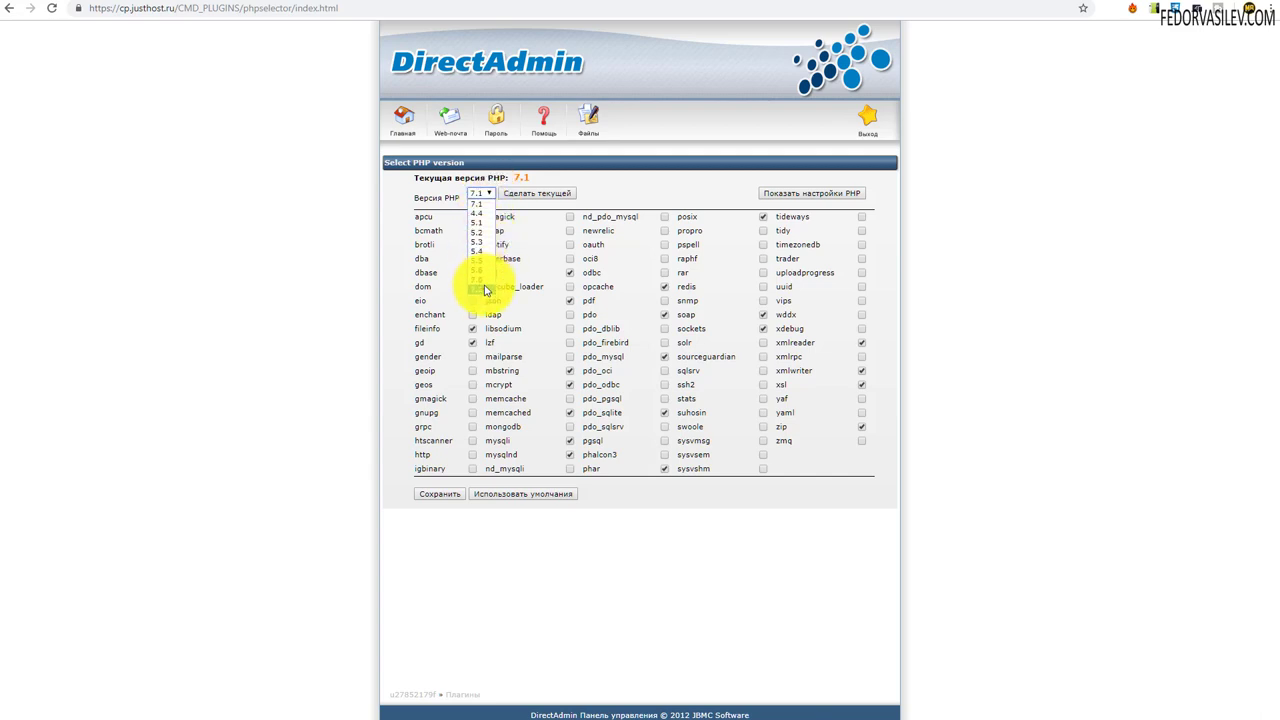
pyautogui.click(485, 290)
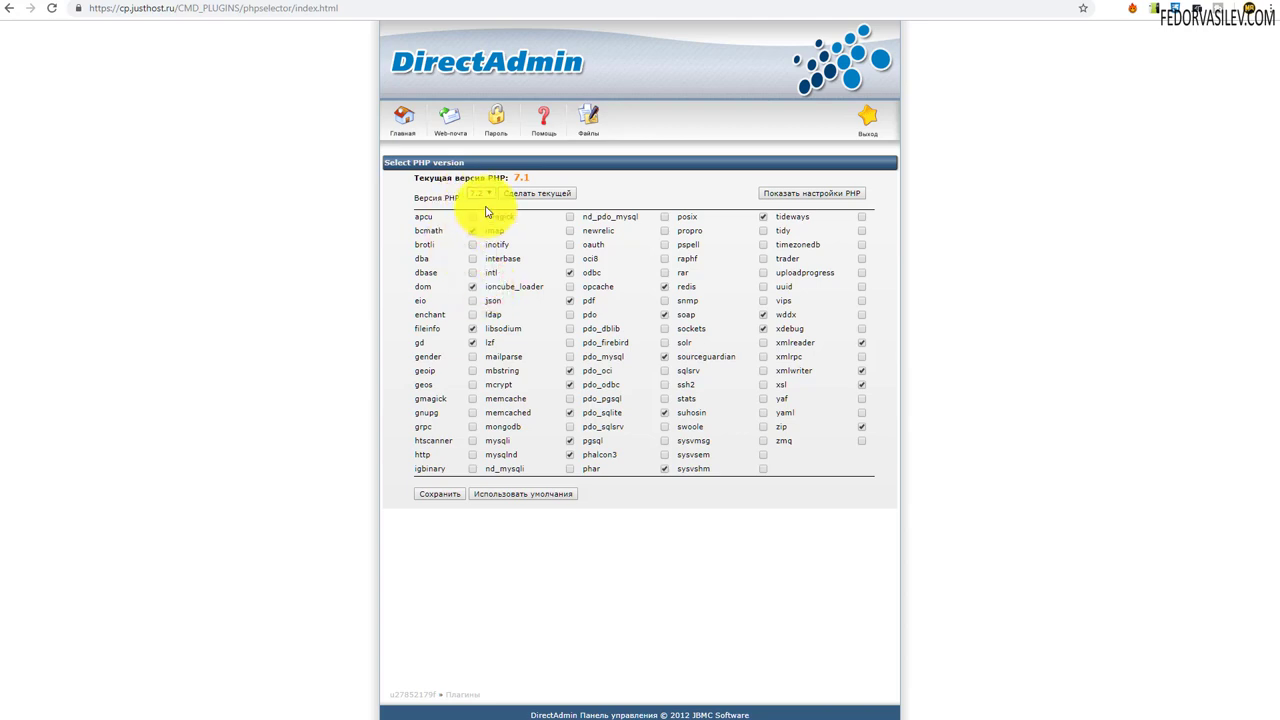
pyautogui.click(549, 194)
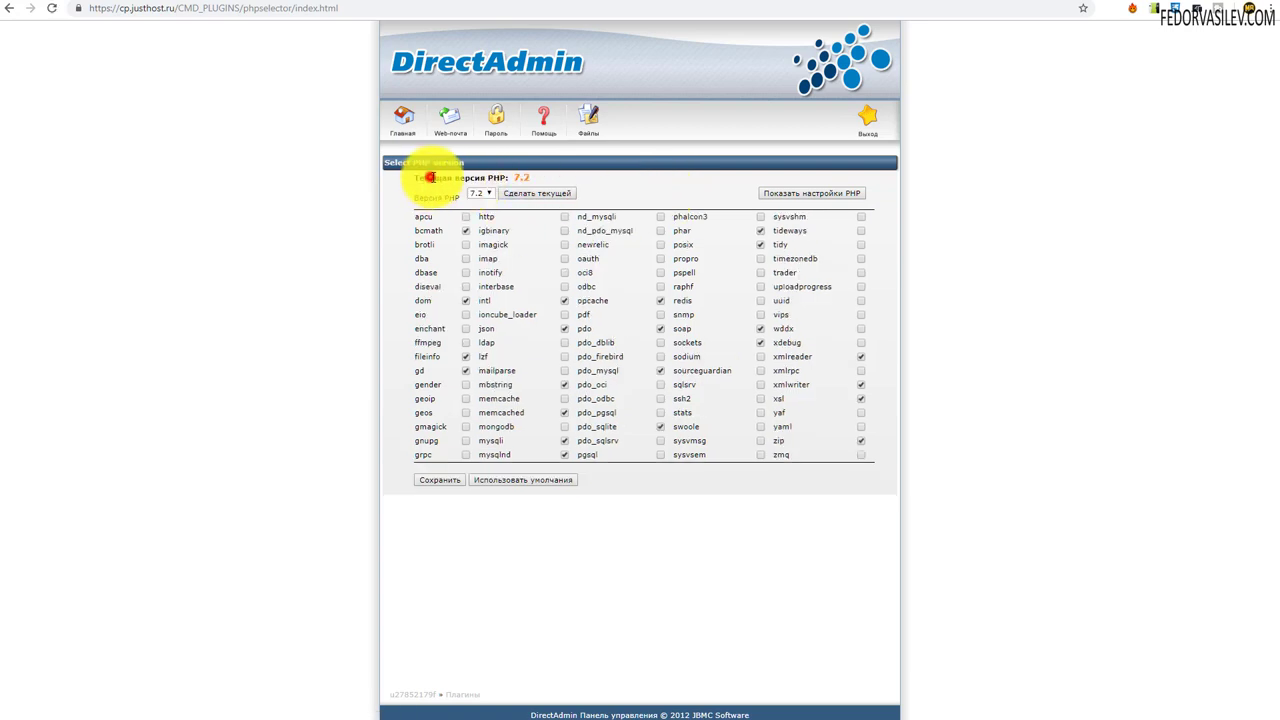
pyautogui.moveTo(429, 177); pyautogui.dragTo(492, 187)
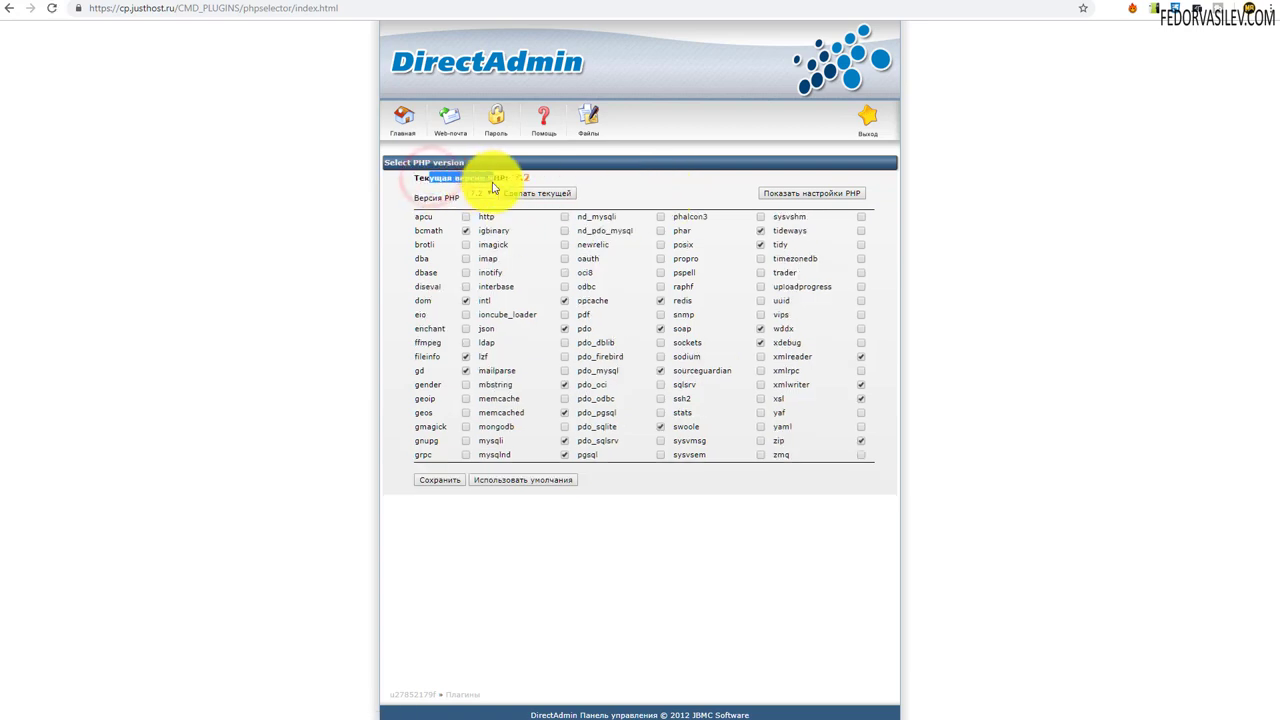
pyautogui.click(606, 189)
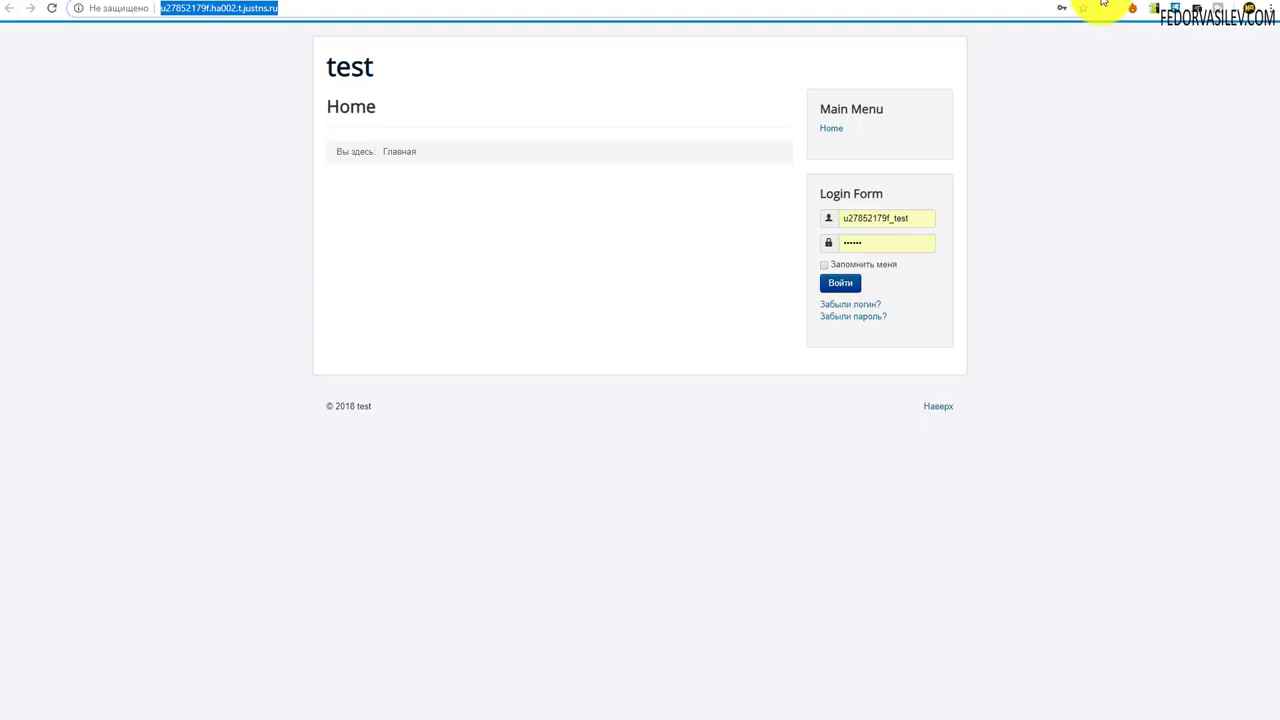
pyautogui.click(52, 8)
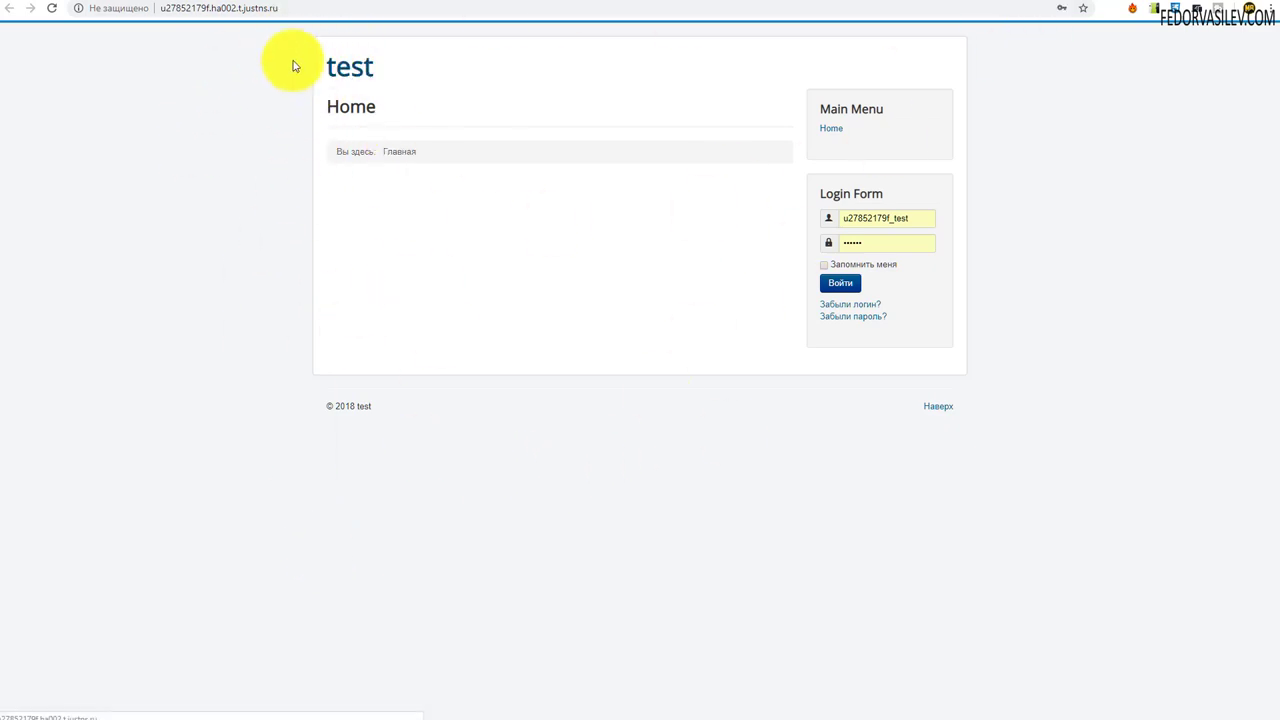
pyautogui.click(52, 9)
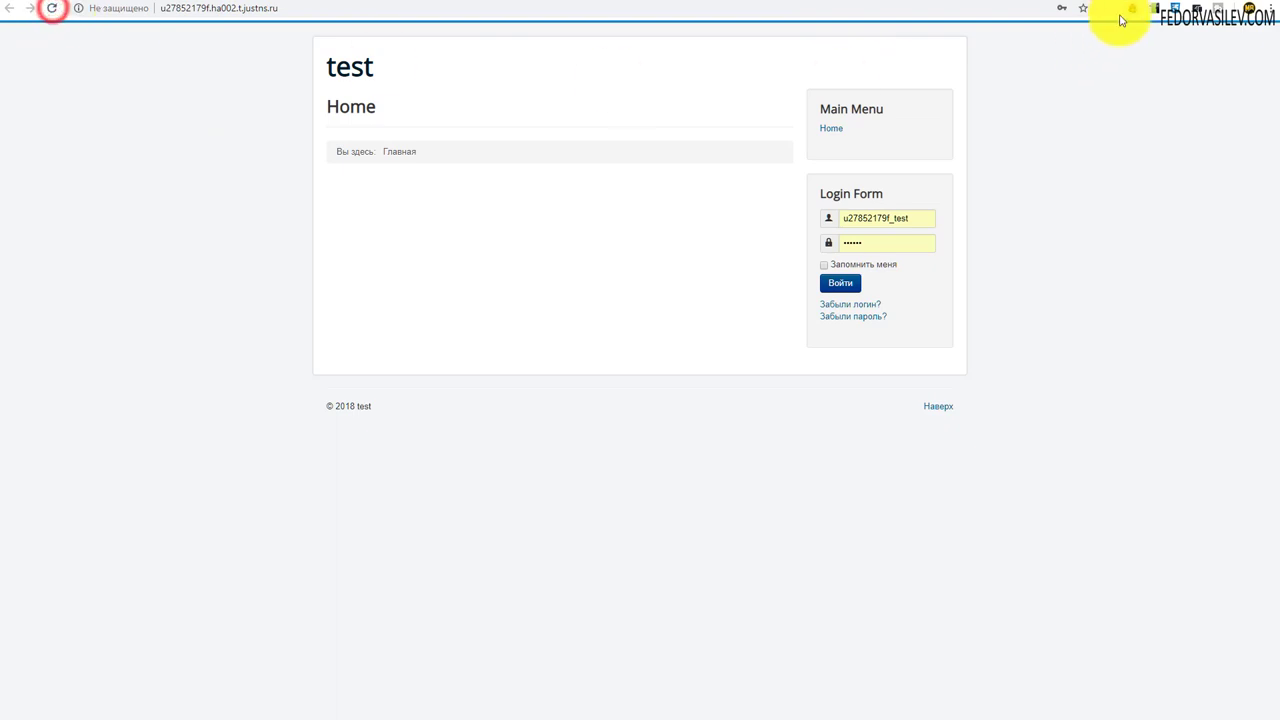
pyautogui.click(52, 10)
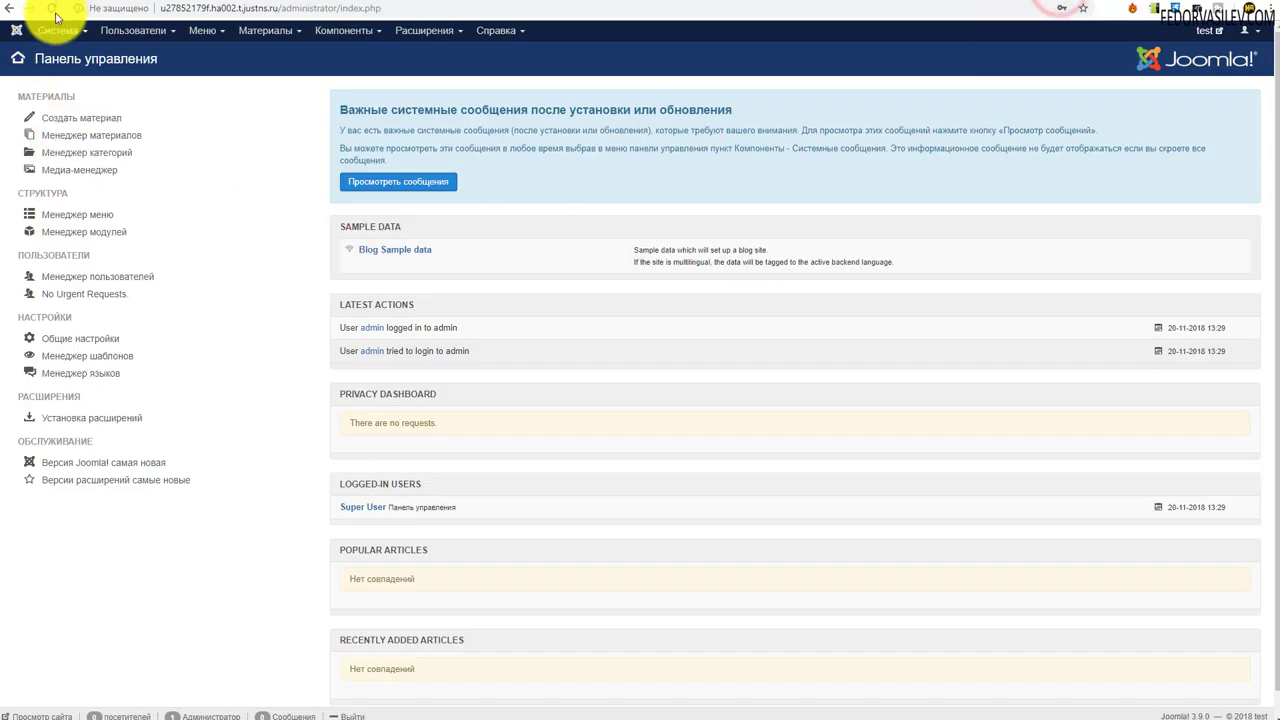